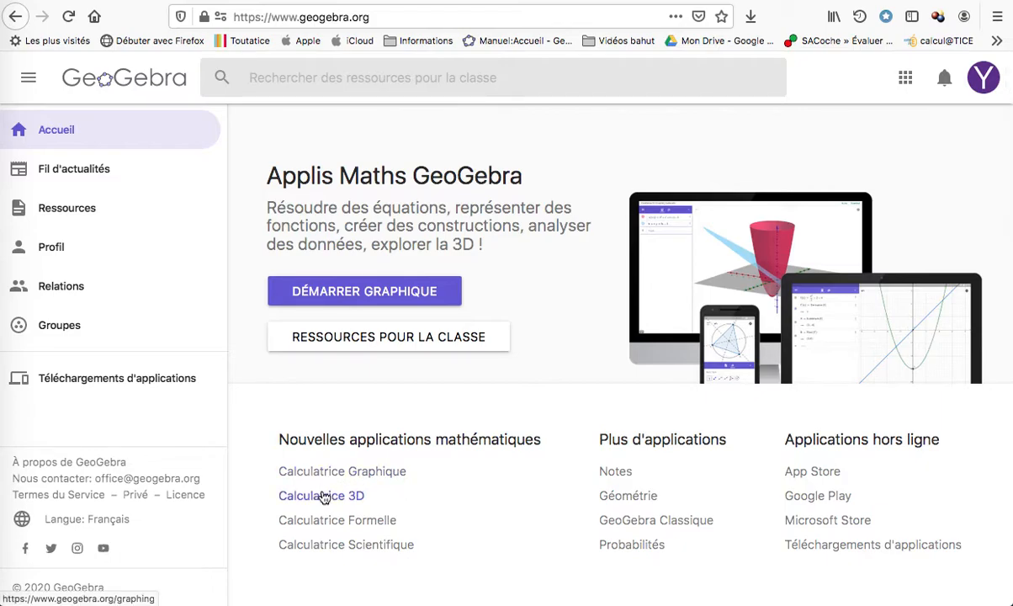
# Step: Look over the GeoGebra home page and the Calculatrice 3D, Géométrie and GeoGebra Classique apps
pyautogui.scroll(-10, 497, 559)
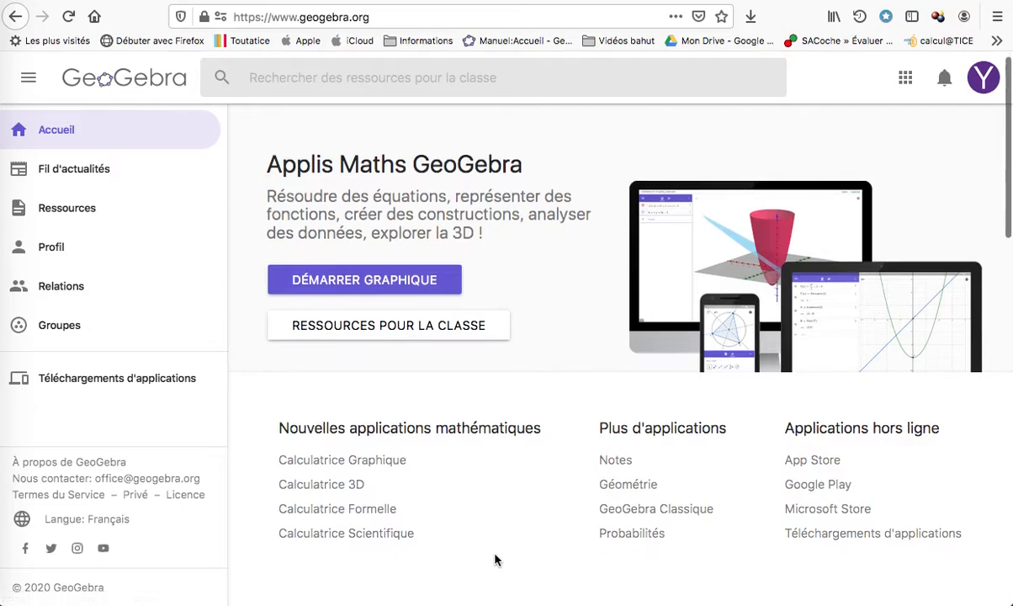
pyautogui.scroll(-10, 497, 558)
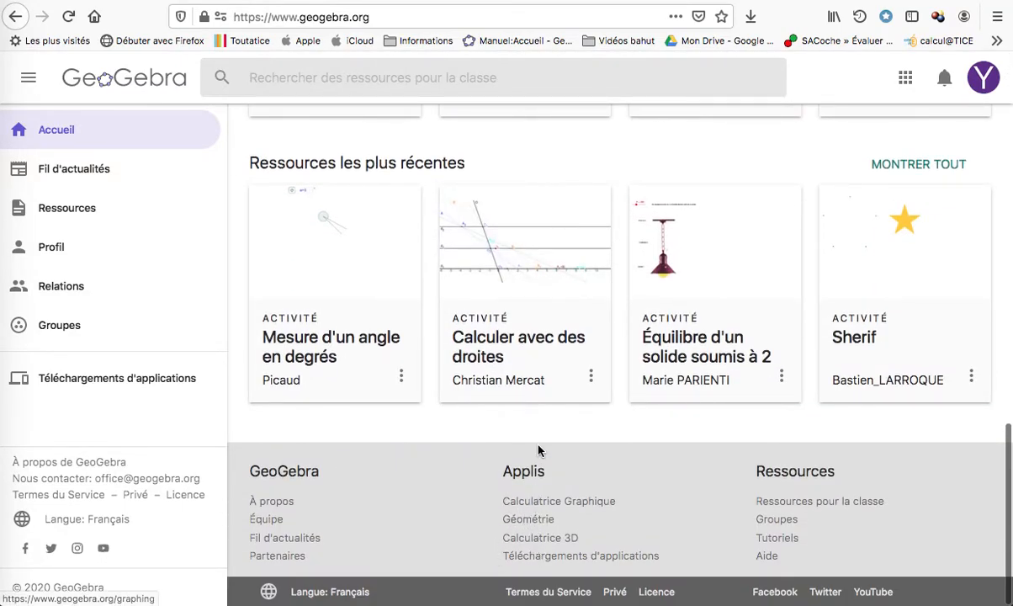
pyautogui.scroll(20, 542, 438)
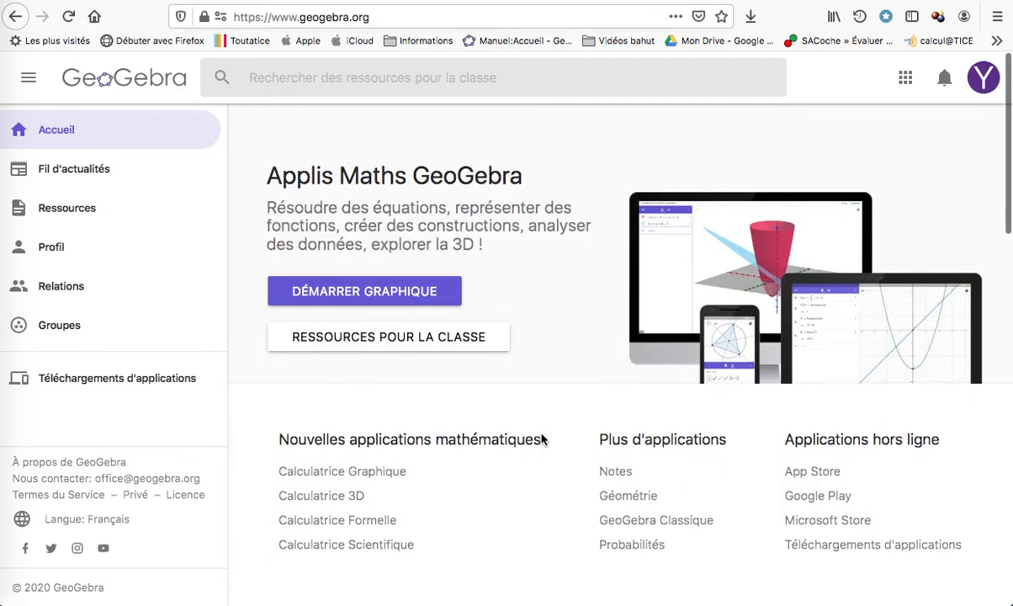
pyautogui.click(759, 0)
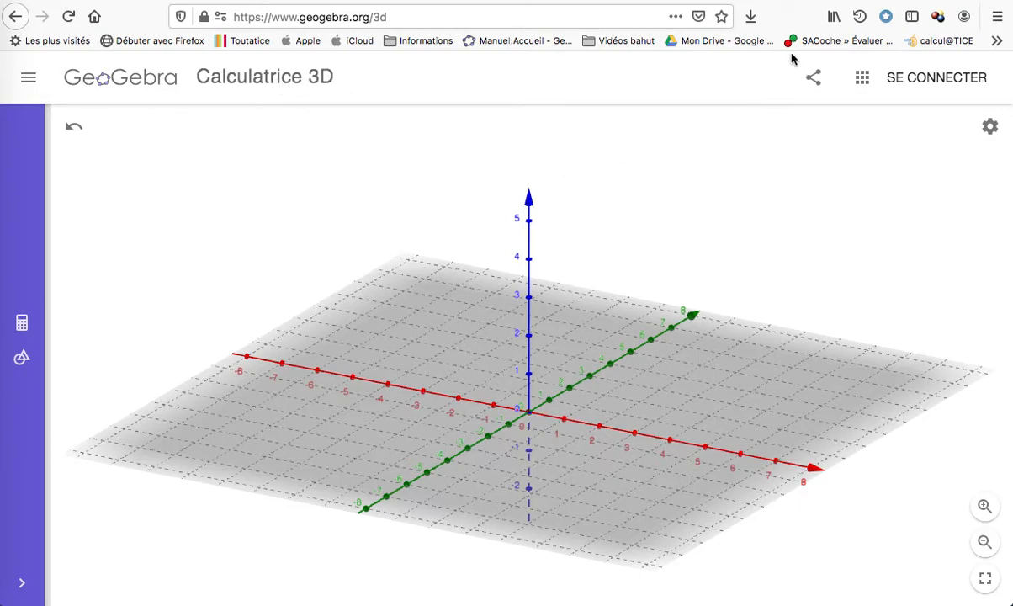
pyautogui.click(817, 0)
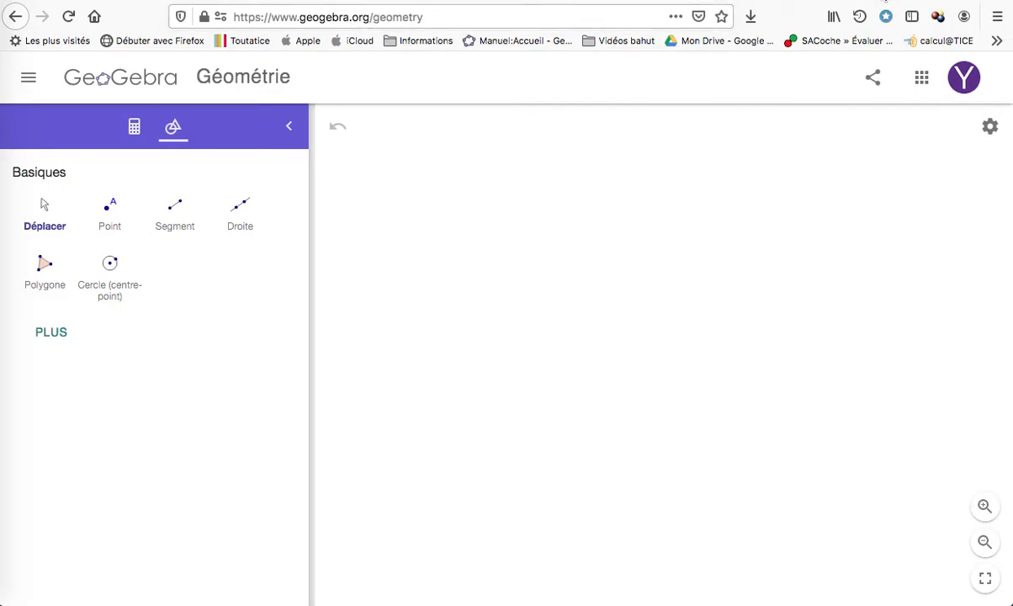
pyautogui.click(885, 0)
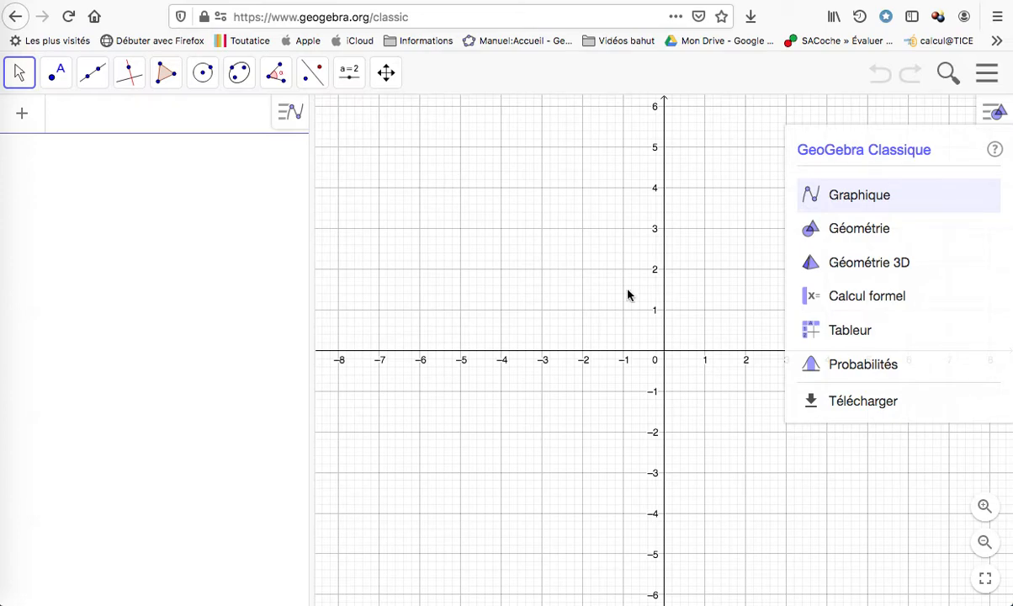
# Step: Close the GeoGebra Classique app chooser and hide both the axes and the grid in the graphics view
pyautogui.click(698, 241)
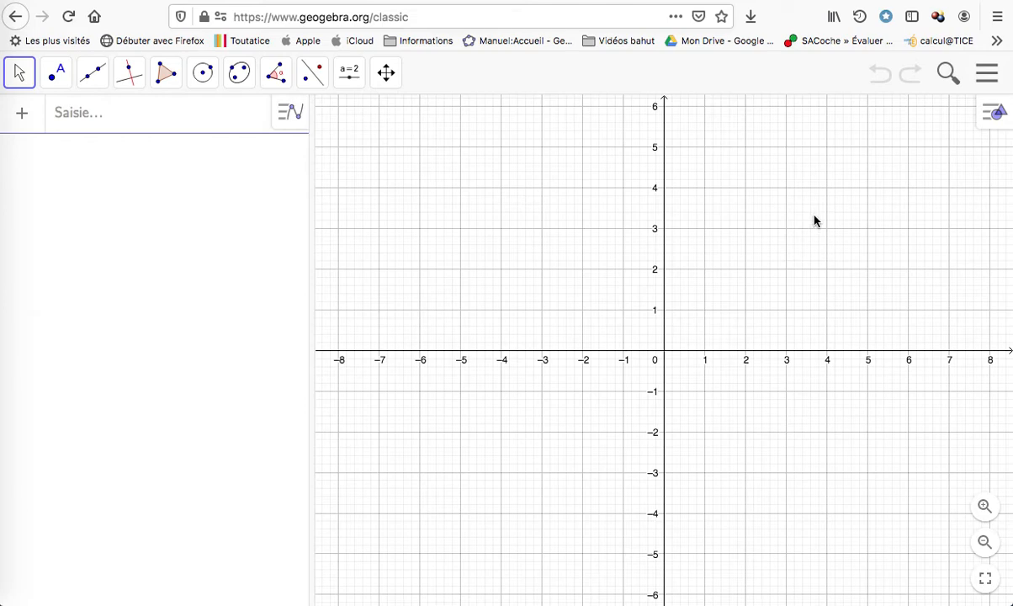
pyautogui.click(991, 114)
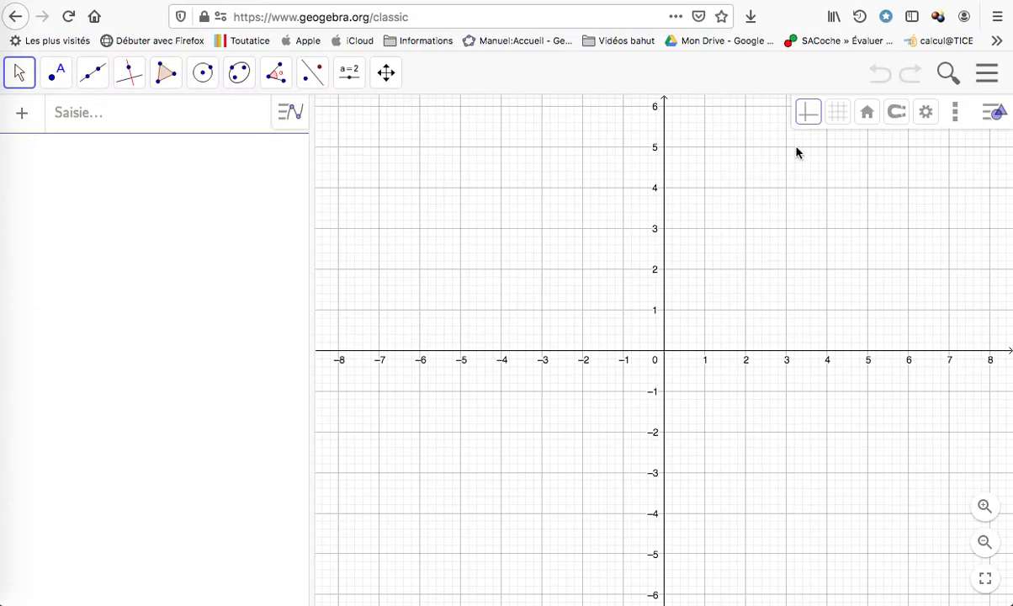
pyautogui.click(807, 114)
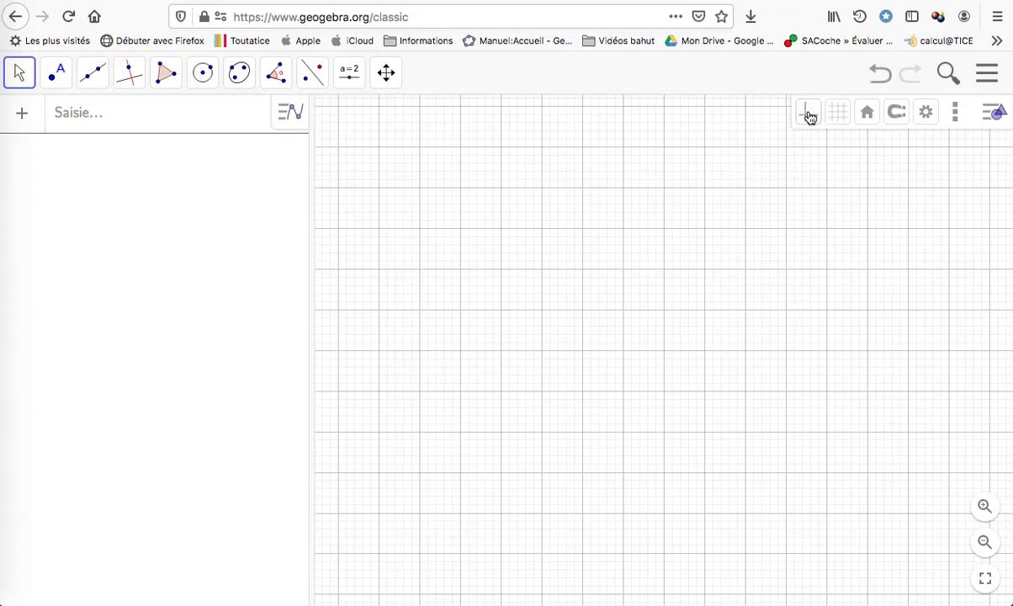
pyautogui.click(837, 112)
pyautogui.click(846, 145)
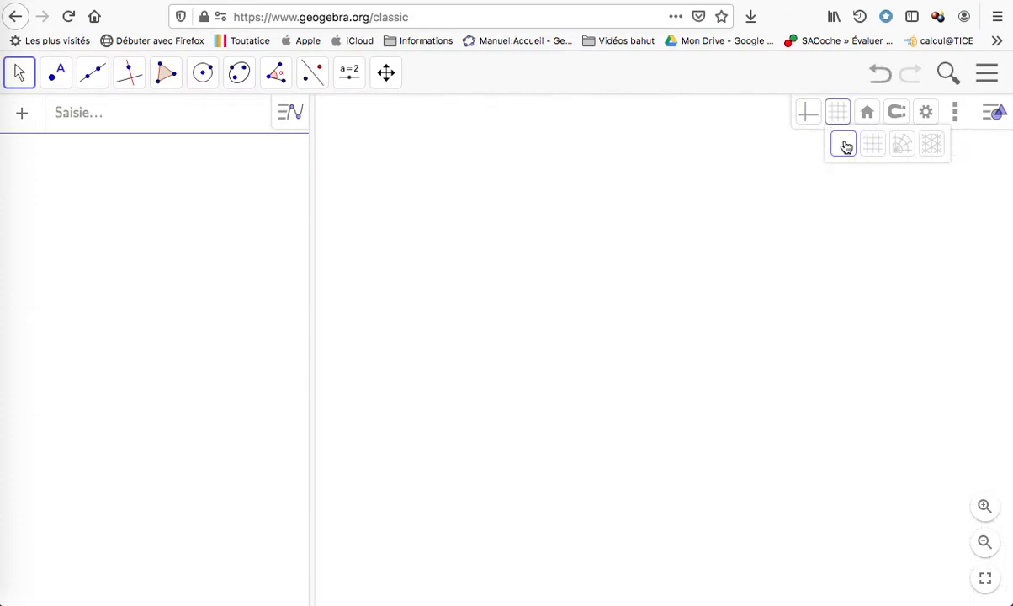
pyautogui.click(840, 119)
pyautogui.click(840, 119)
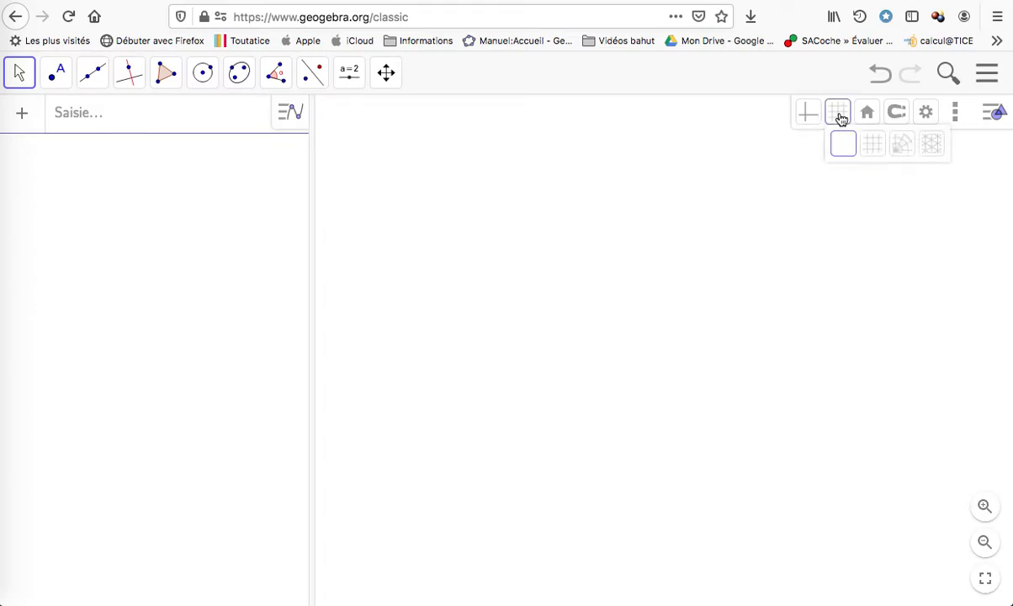
# Step: Show the grid in the graphics view settings and set its type to Quadrillage principal
pyautogui.click(926, 117)
pyautogui.click(874, 111)
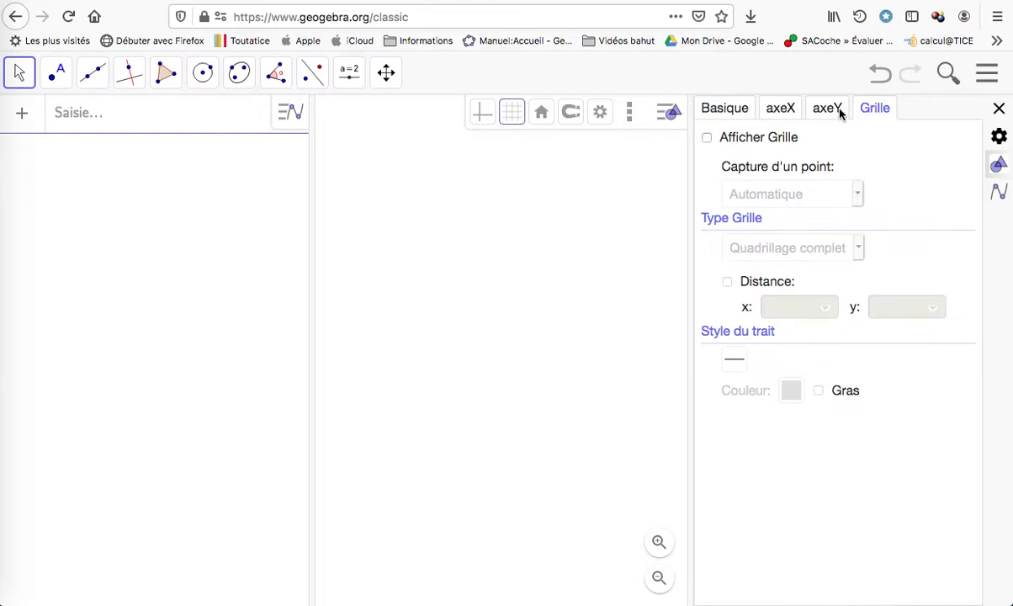
pyautogui.click(744, 146)
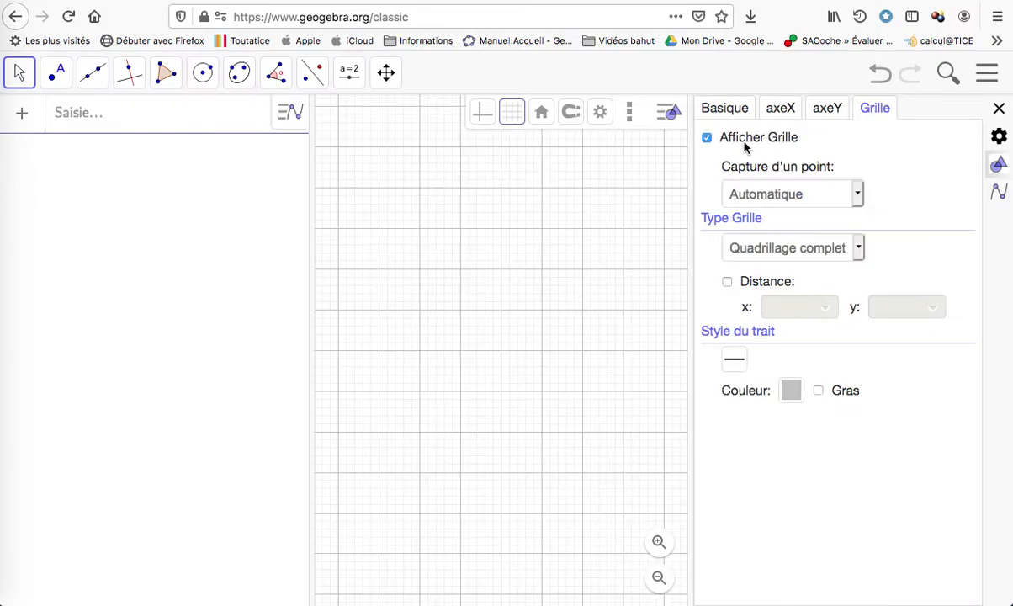
pyautogui.click(855, 250)
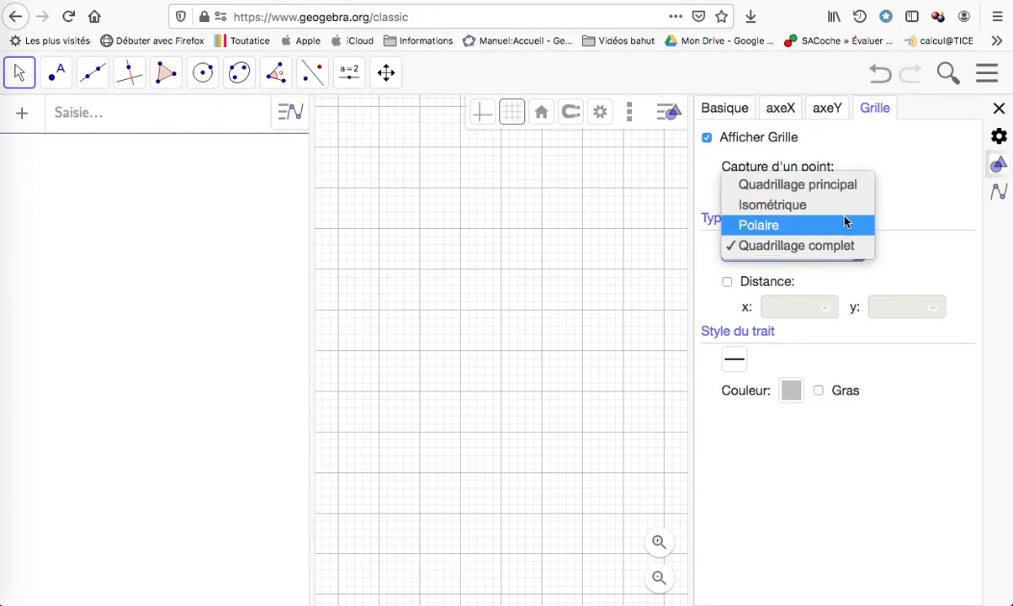
pyautogui.click(847, 186)
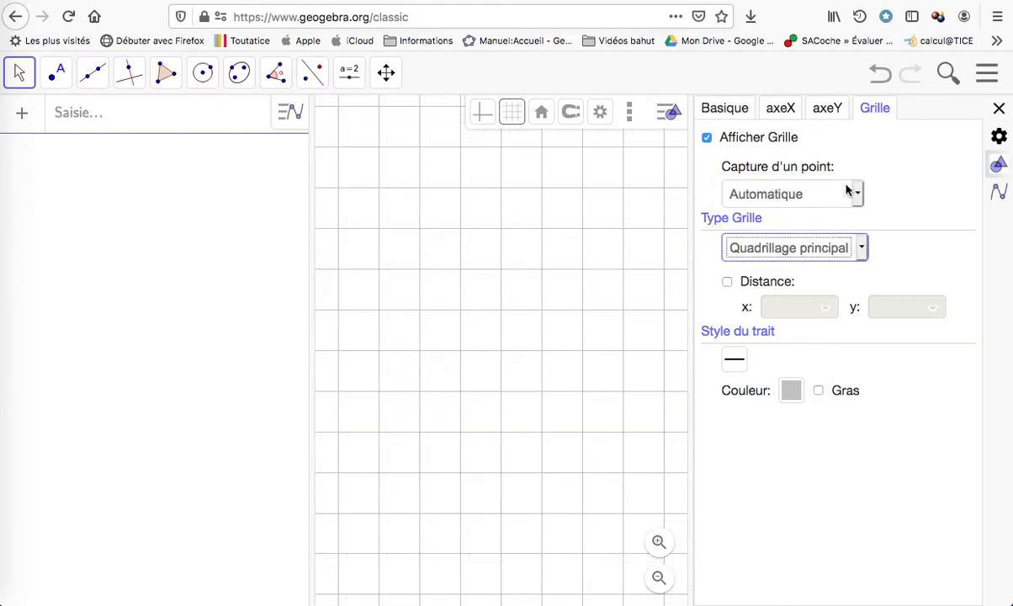
pyautogui.click(1000, 109)
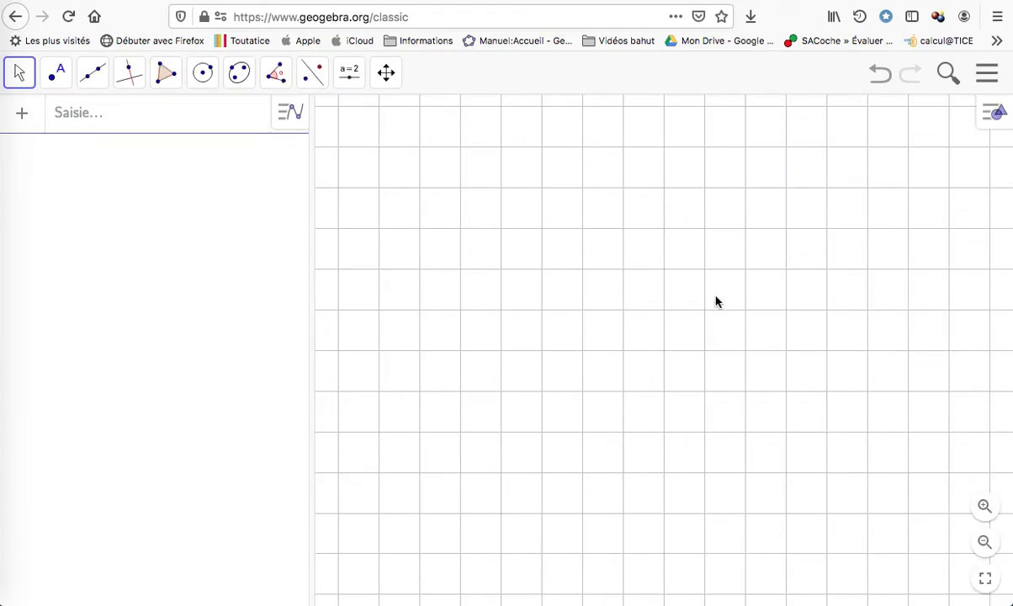
# Step: Review the transformation tools offered in GeoGebra Classique, starting from Symétrie axiale
pyautogui.click(983, 543)
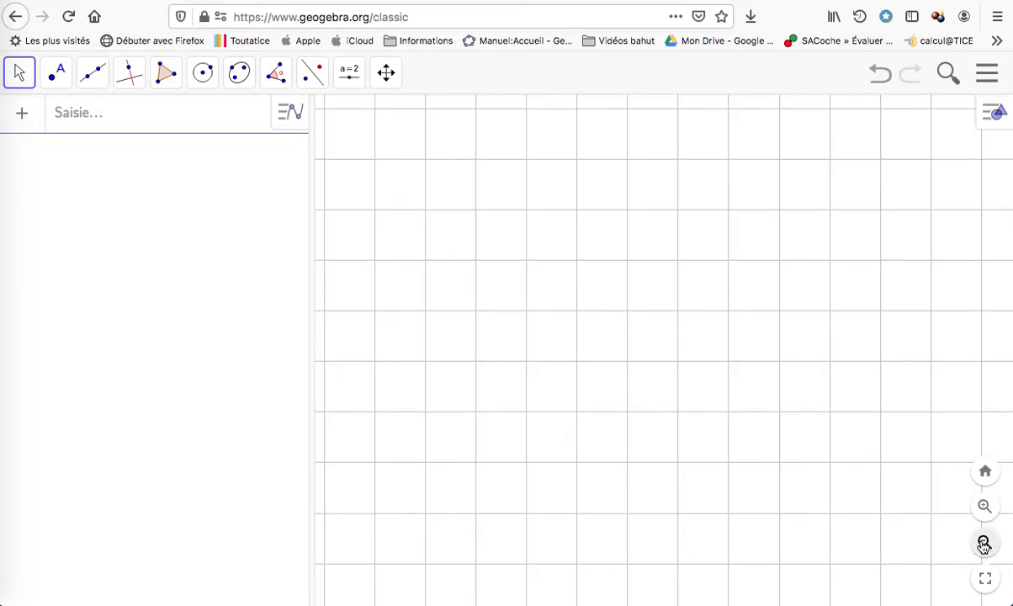
pyautogui.click(983, 542)
pyautogui.click(983, 542)
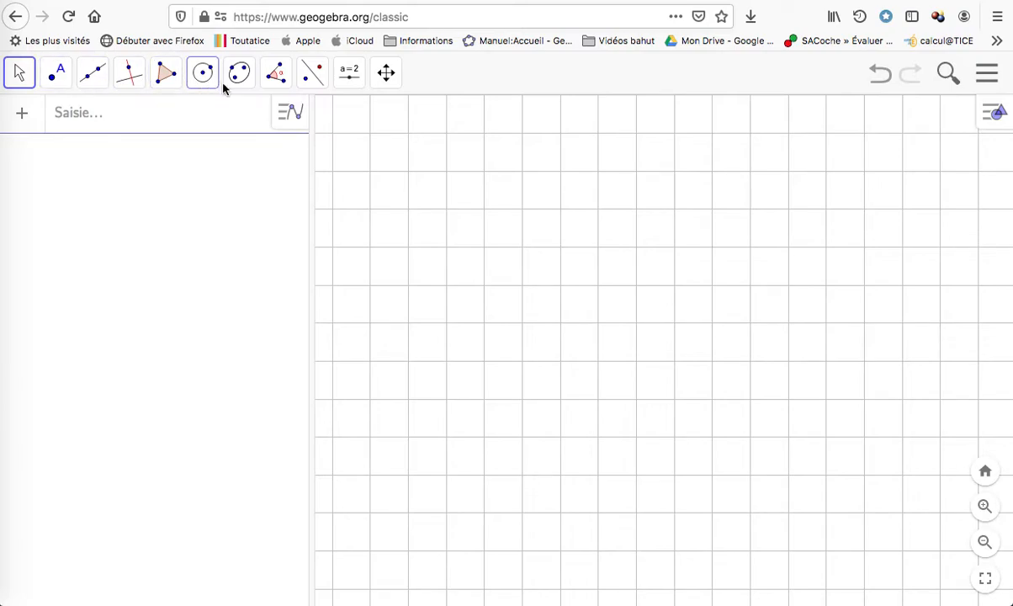
pyautogui.click(318, 87)
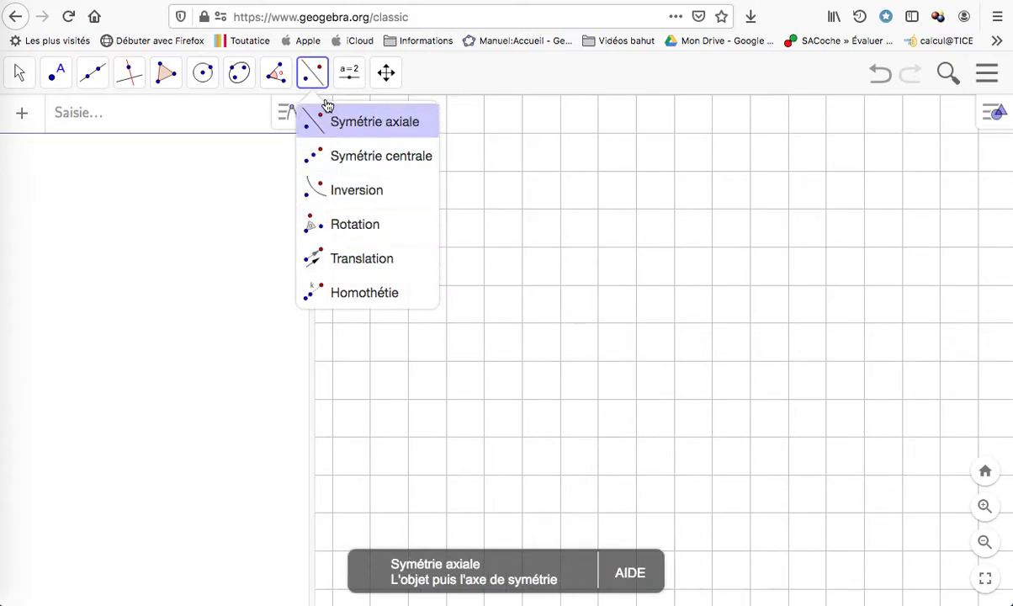
pyautogui.moveTo(286, 78)
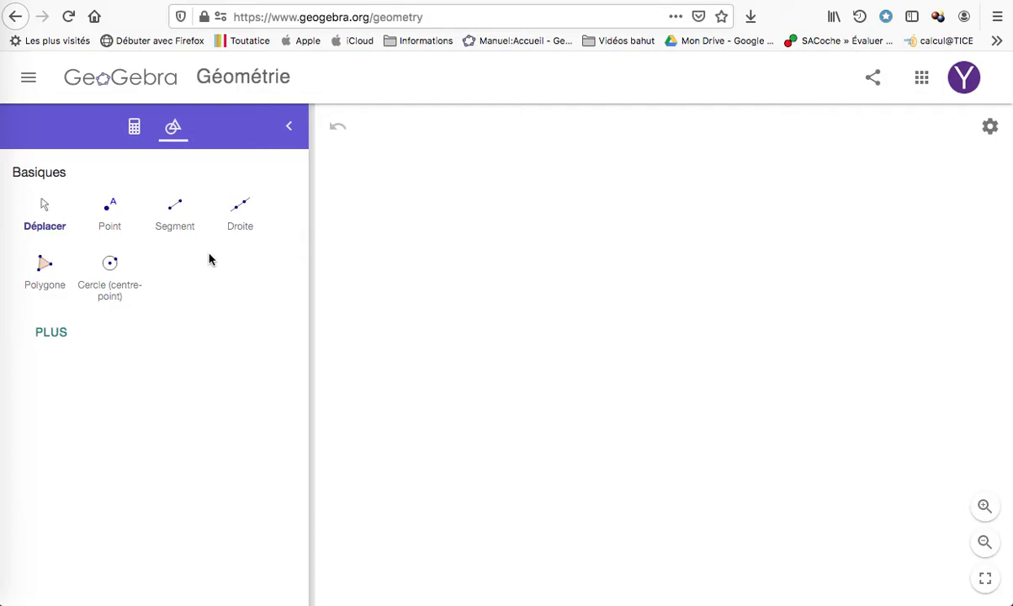
# Step: In the Géométrie app, expand the complete tool list and examine the tool categories
pyautogui.click(53, 334)
pyautogui.scroll(-3, 54, 334)
pyautogui.scroll(-8, 54, 332)
pyautogui.scroll(-5, 53, 334)
pyautogui.scroll(10, 54, 333)
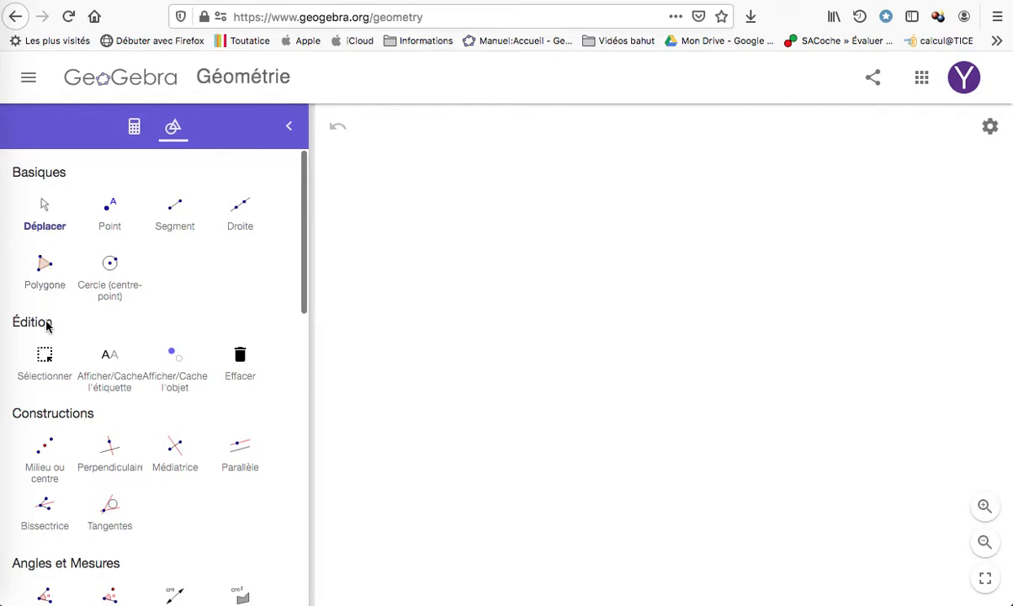
pyautogui.scroll(-6, 46, 328)
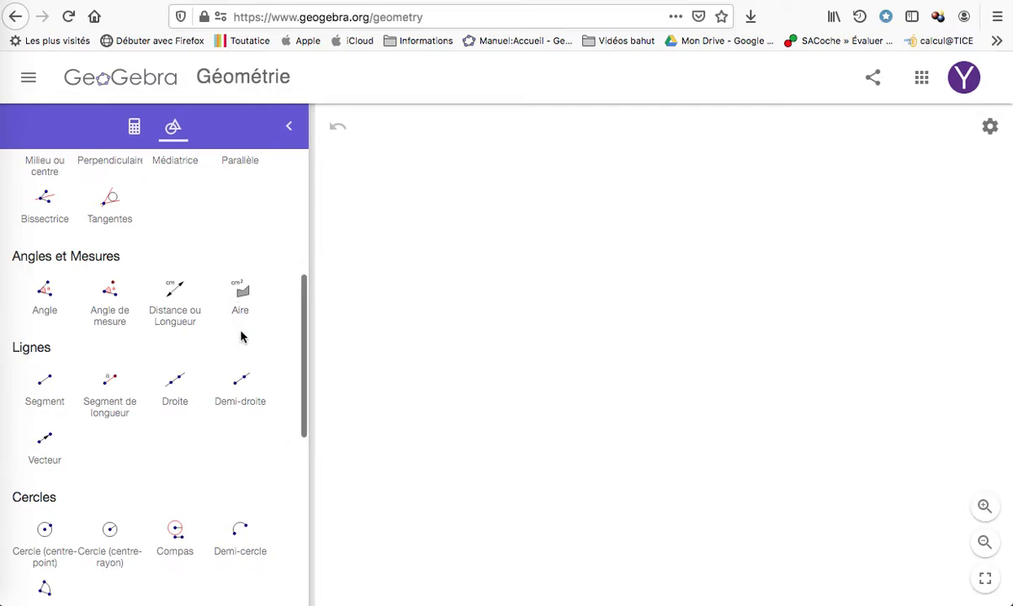
pyautogui.scroll(-5, 240, 336)
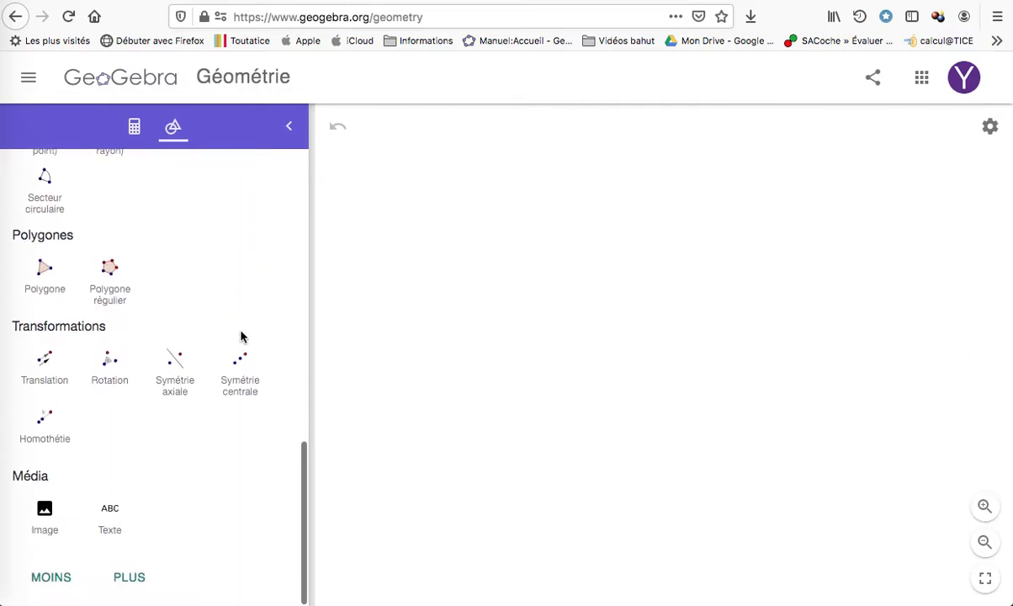
pyautogui.click(130, 577)
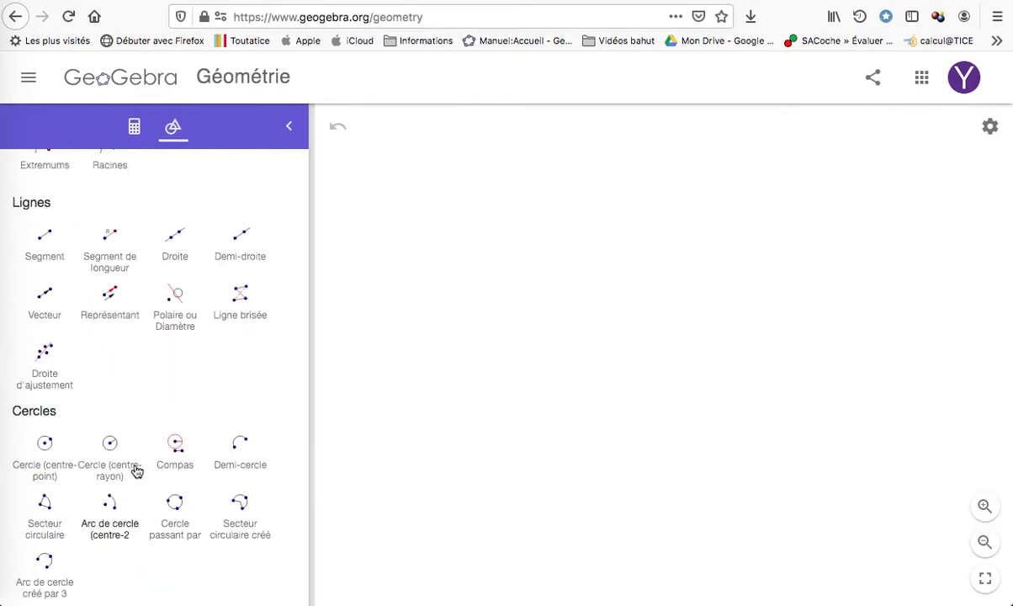
pyautogui.scroll(-10, 137, 424)
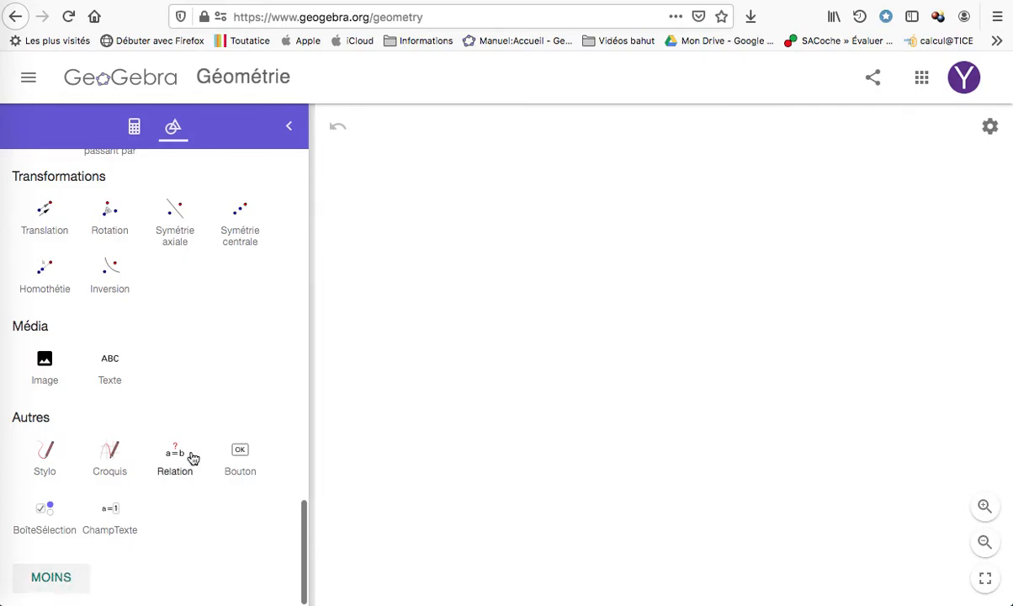
pyautogui.scroll(8, 193, 457)
pyautogui.scroll(5, 192, 457)
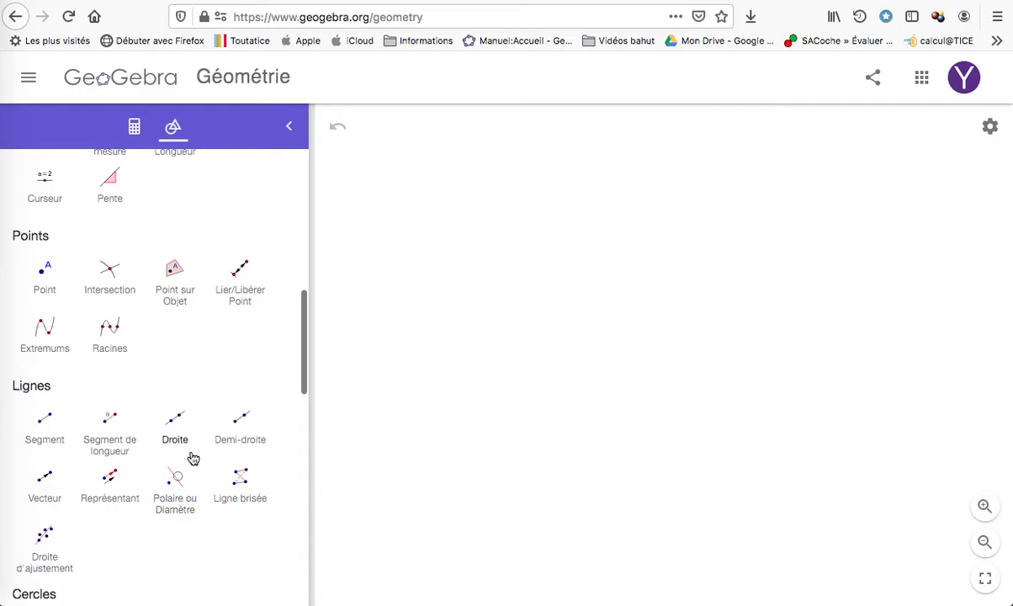
pyautogui.scroll(3, 193, 457)
pyautogui.scroll(3, 192, 457)
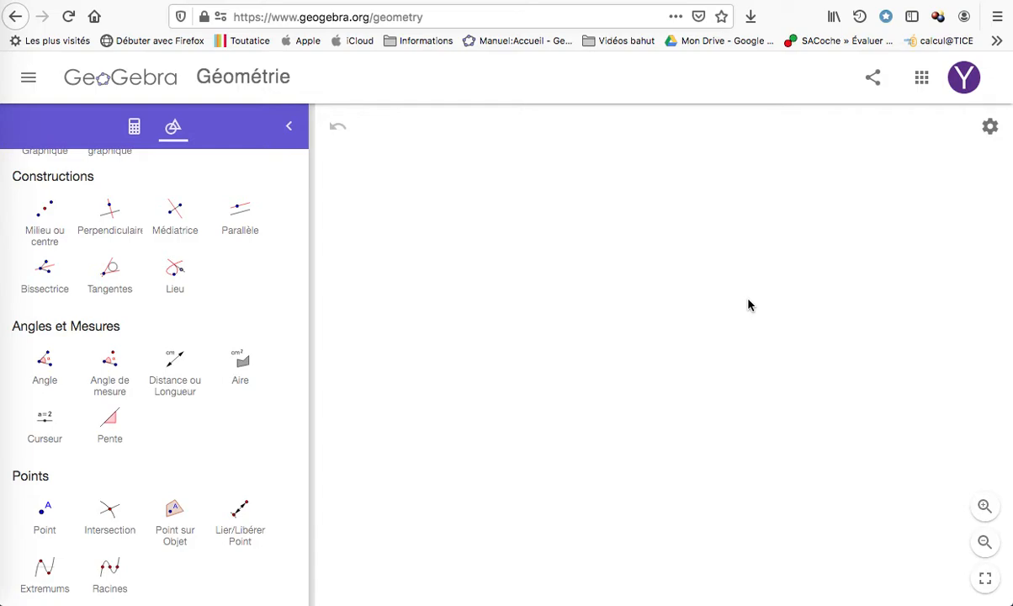
# Step: Display a Quadrillage principal grid on the Géométrie drawing area
pyautogui.click(990, 128)
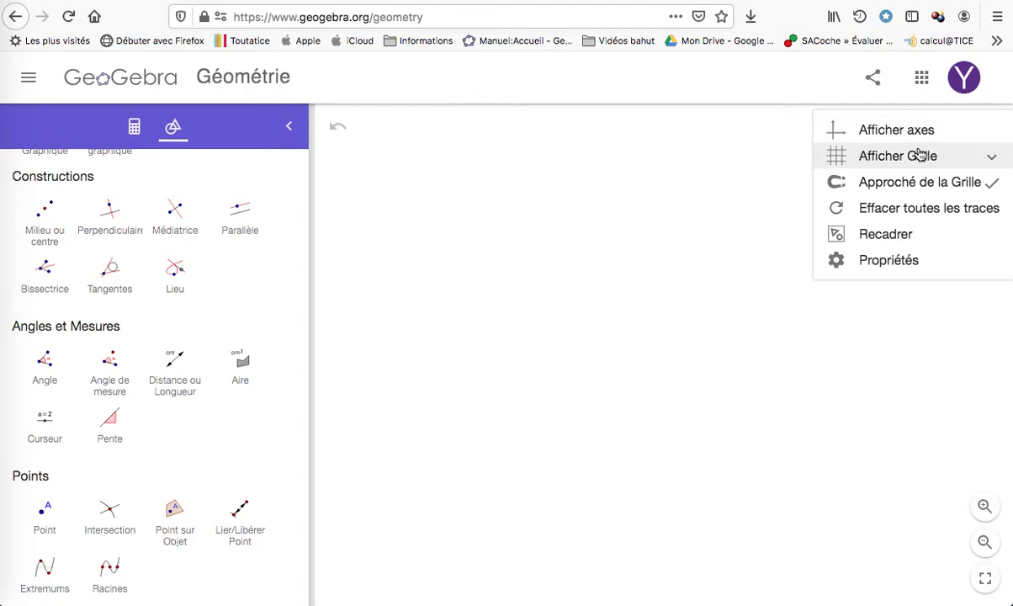
pyautogui.click(990, 159)
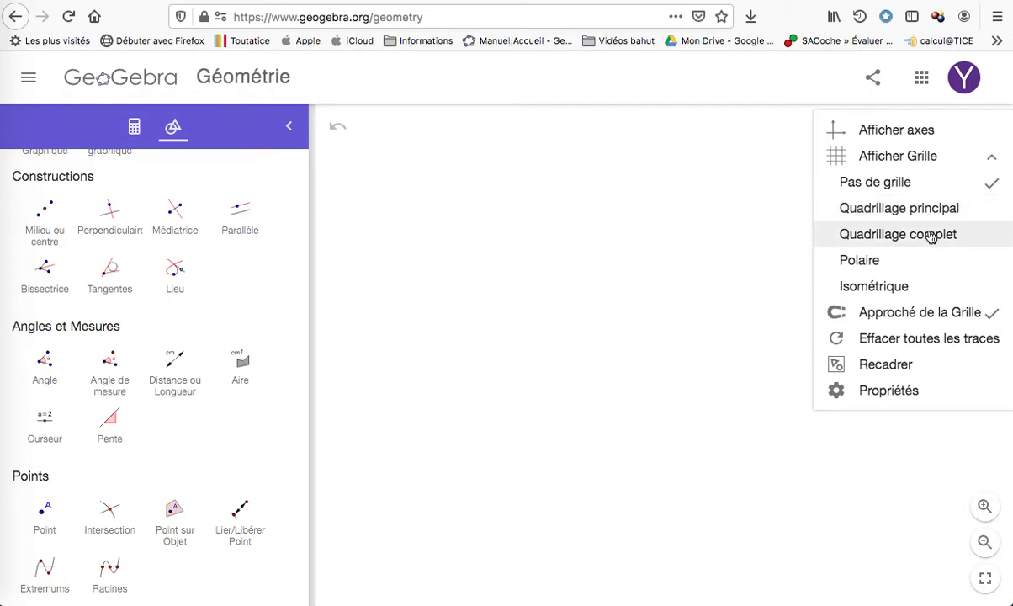
pyautogui.click(930, 217)
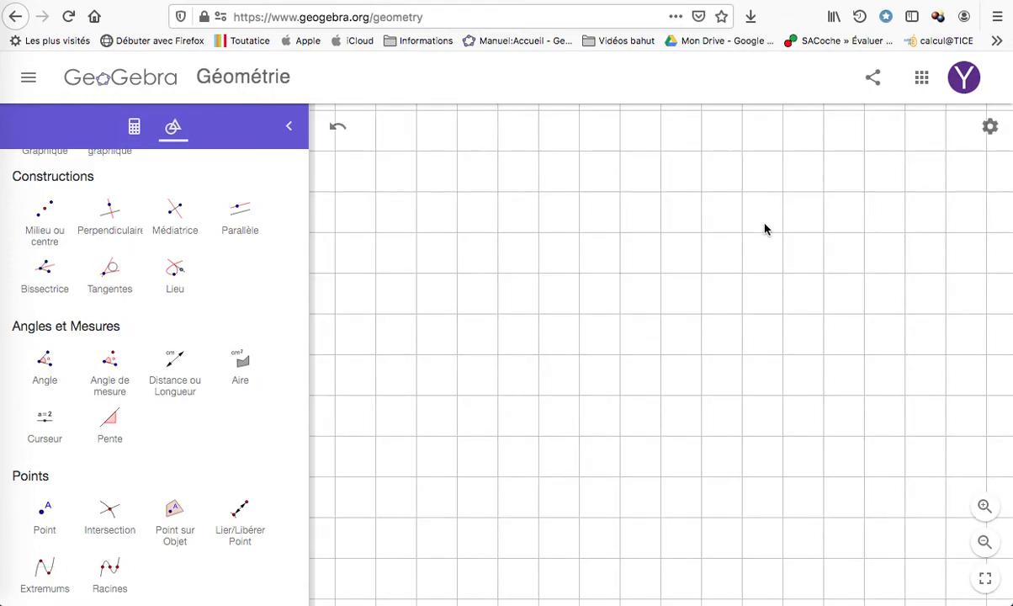
# Step: Draw a horizontal segment AB seven grid squares long near the upper edge of the drawing area
pyautogui.scroll(5, 260, 234)
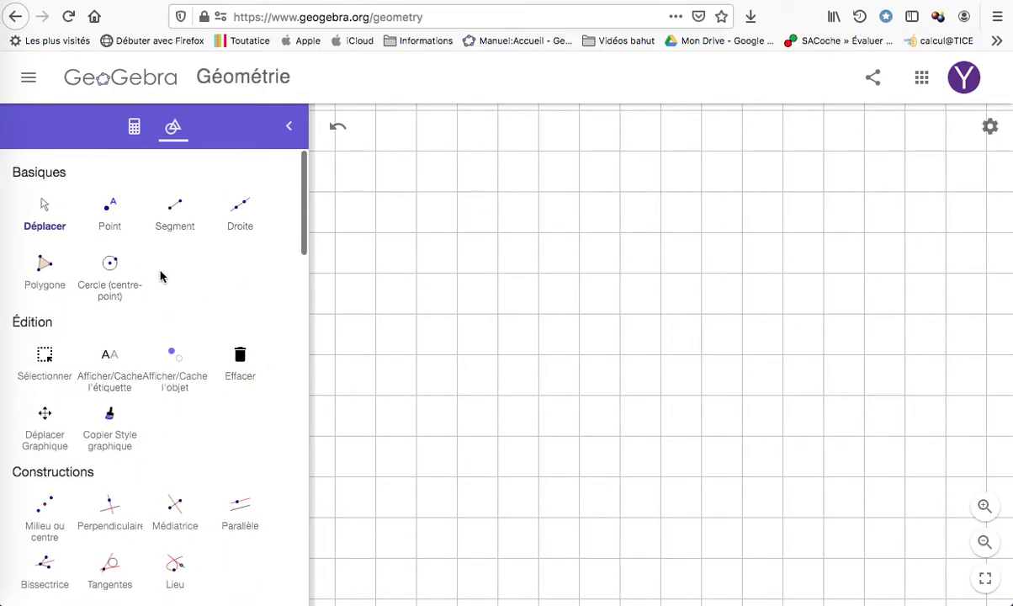
pyautogui.click(178, 212)
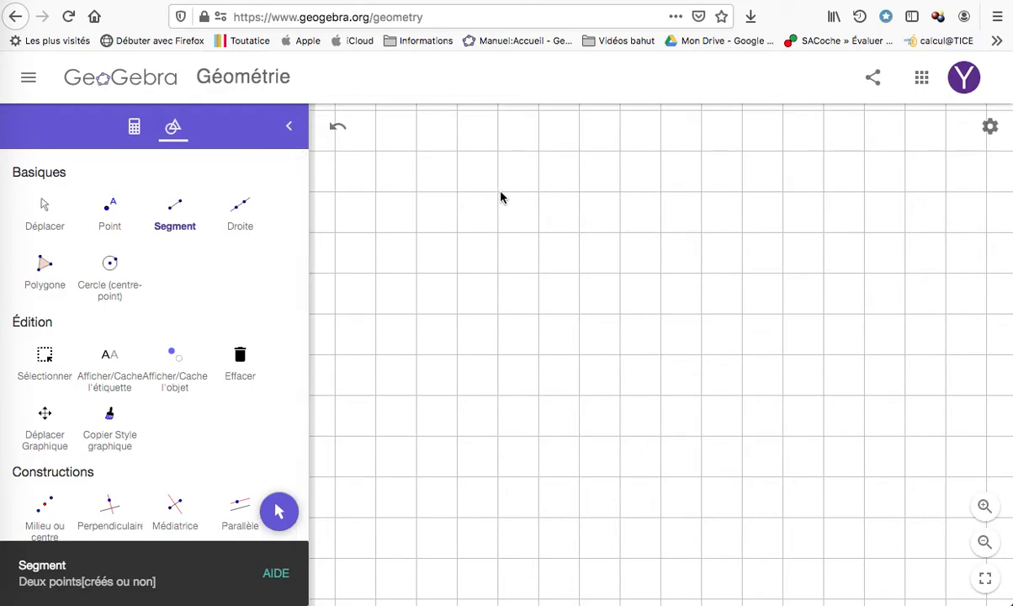
pyautogui.click(498, 192)
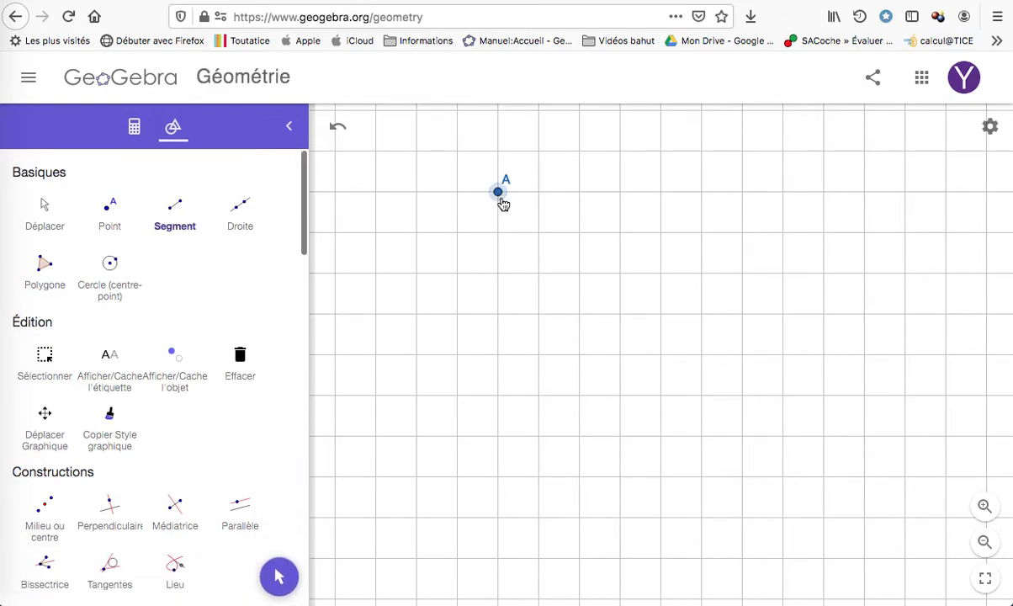
pyautogui.click(780, 196)
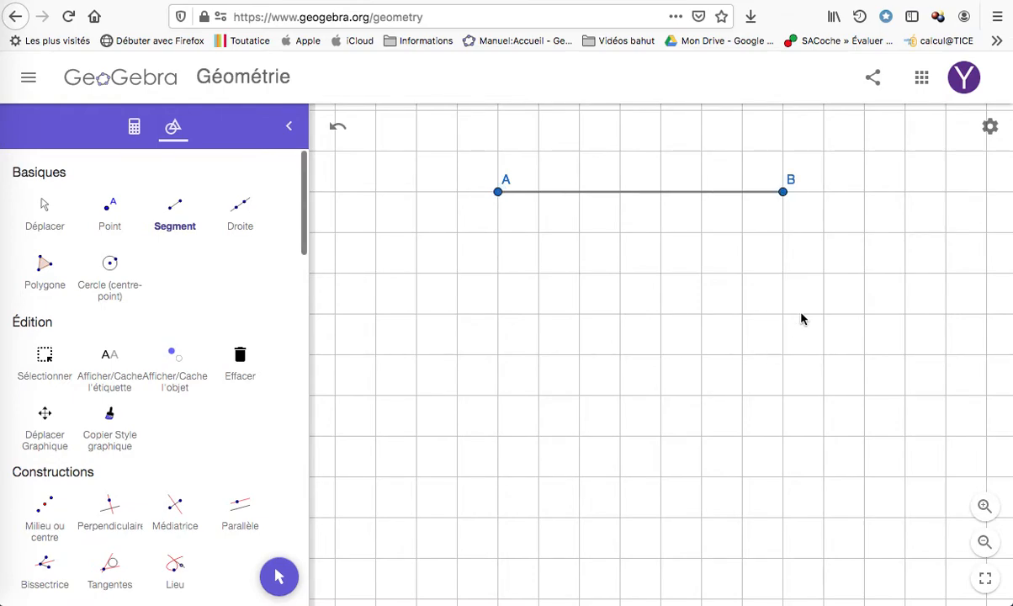
# Step: Draw segment CD from a point on AB down to about three squares below, and segment DE about six squares leftward
pyautogui.click(588, 192)
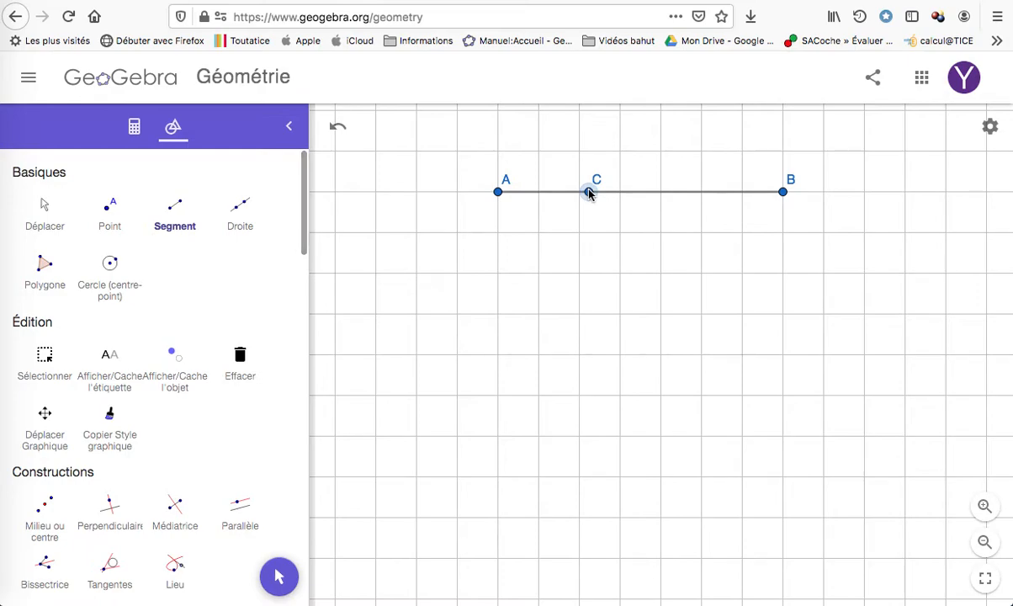
pyautogui.click(713, 305)
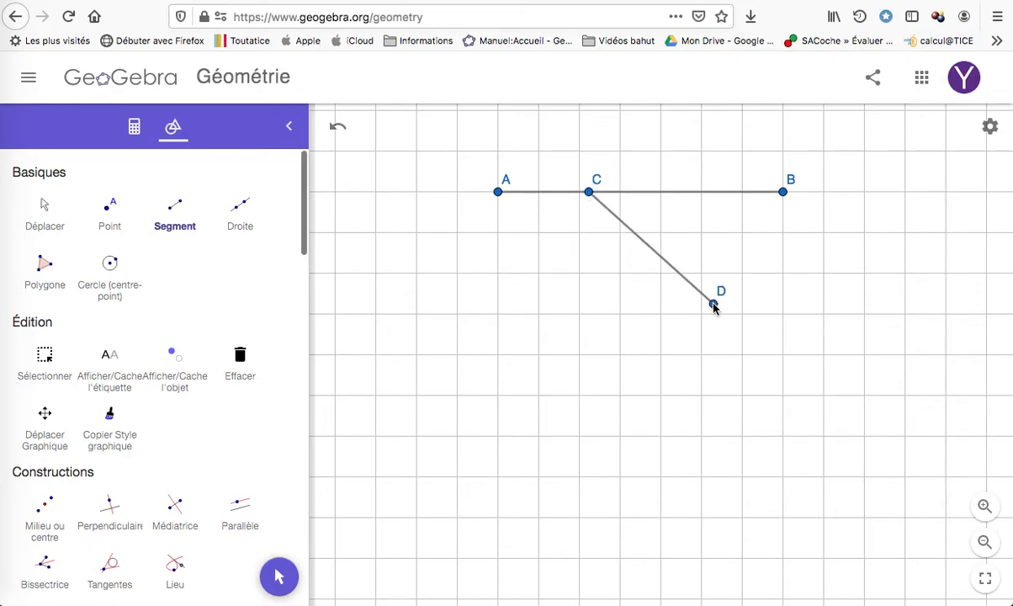
pyautogui.click(713, 305)
pyautogui.click(466, 304)
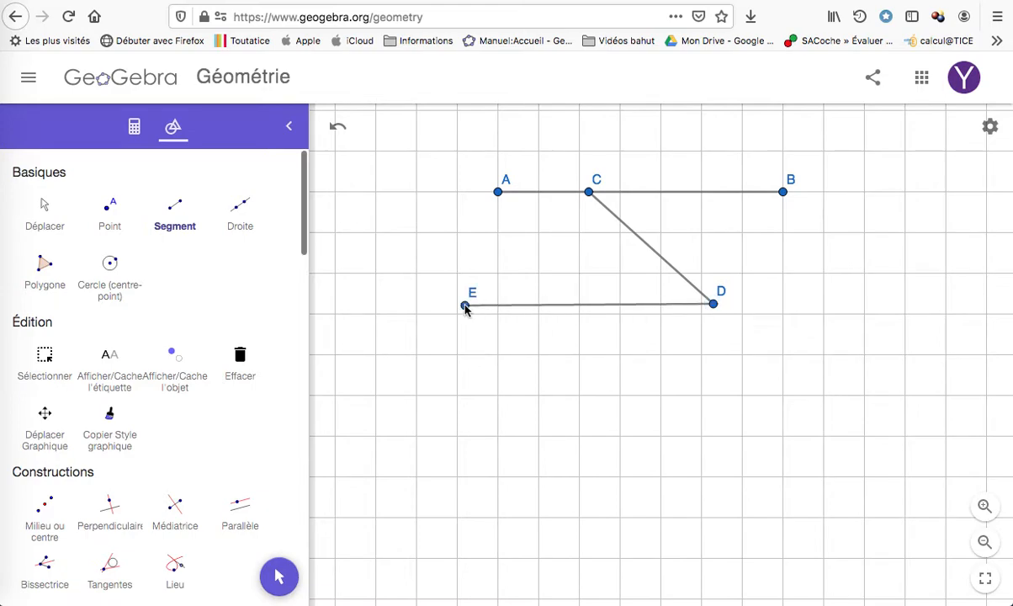
# Step: Colour segment AB green
pyautogui.click(44, 210)
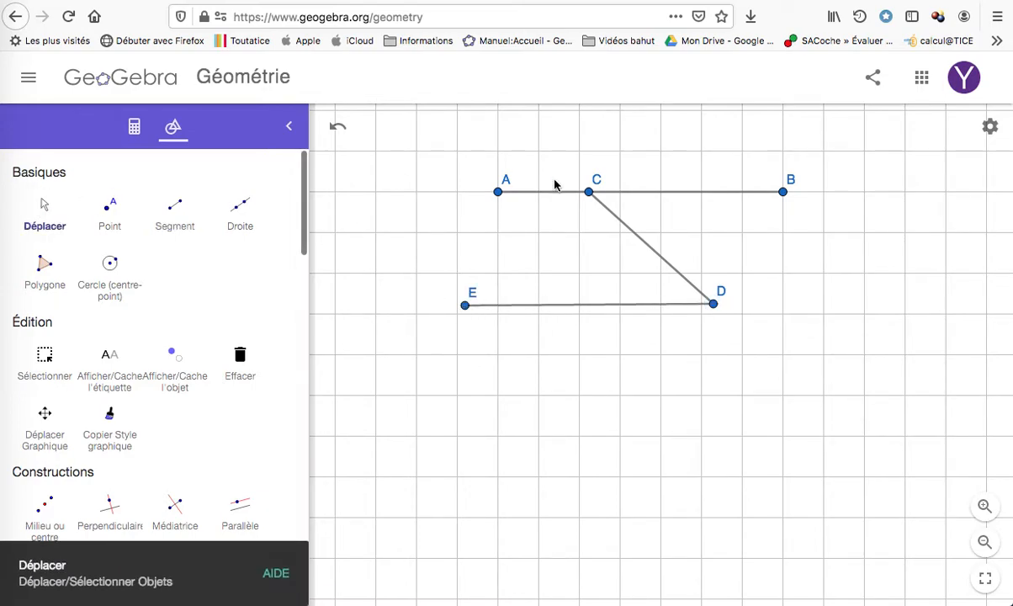
pyautogui.click(677, 197)
pyautogui.click(675, 165)
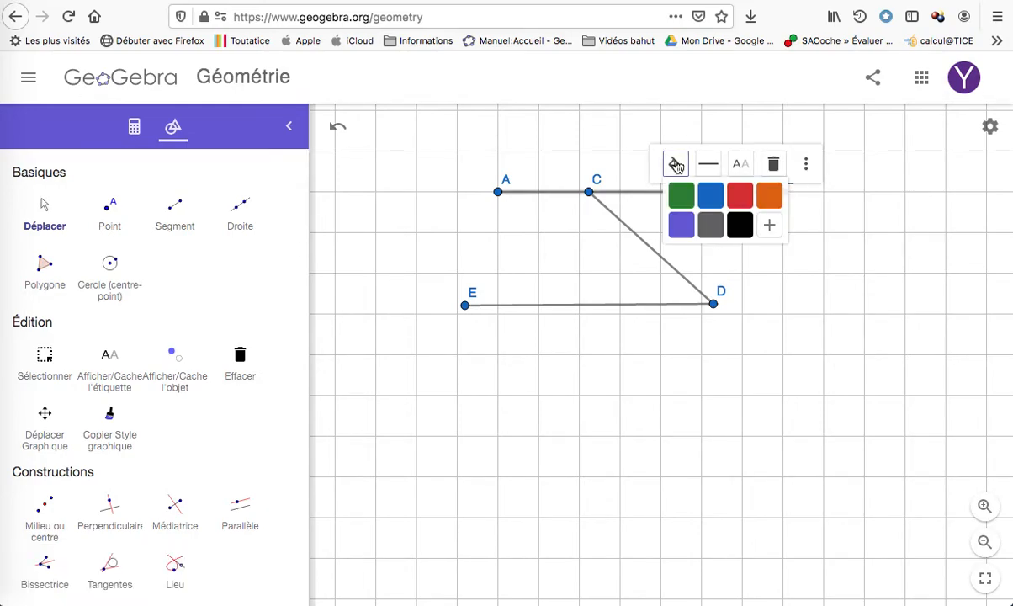
pyautogui.click(679, 196)
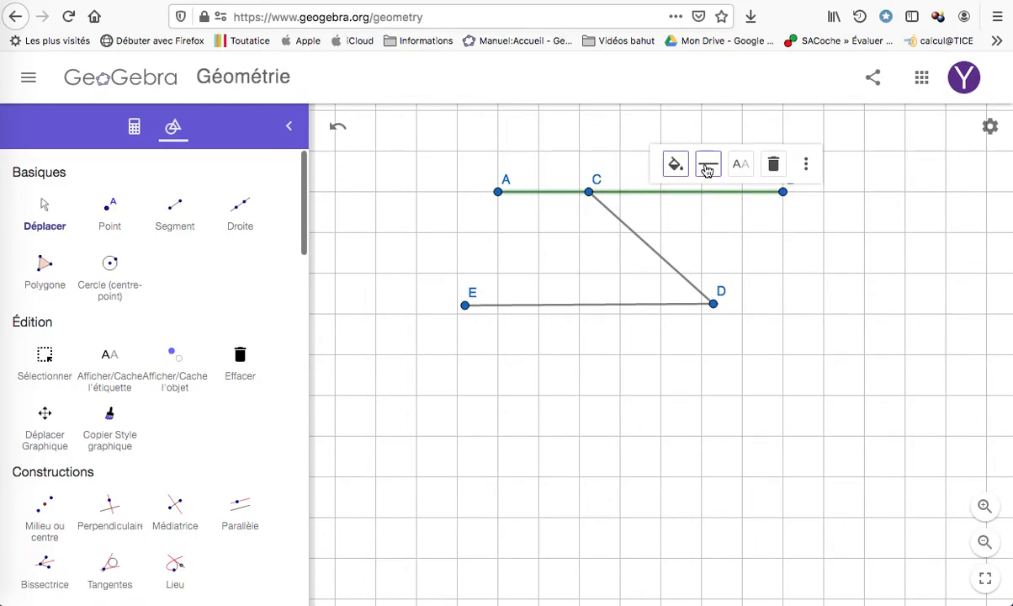
# Step: Give segment AB a dashed line style and display its value as the label
pyautogui.click(707, 165)
pyautogui.click(747, 198)
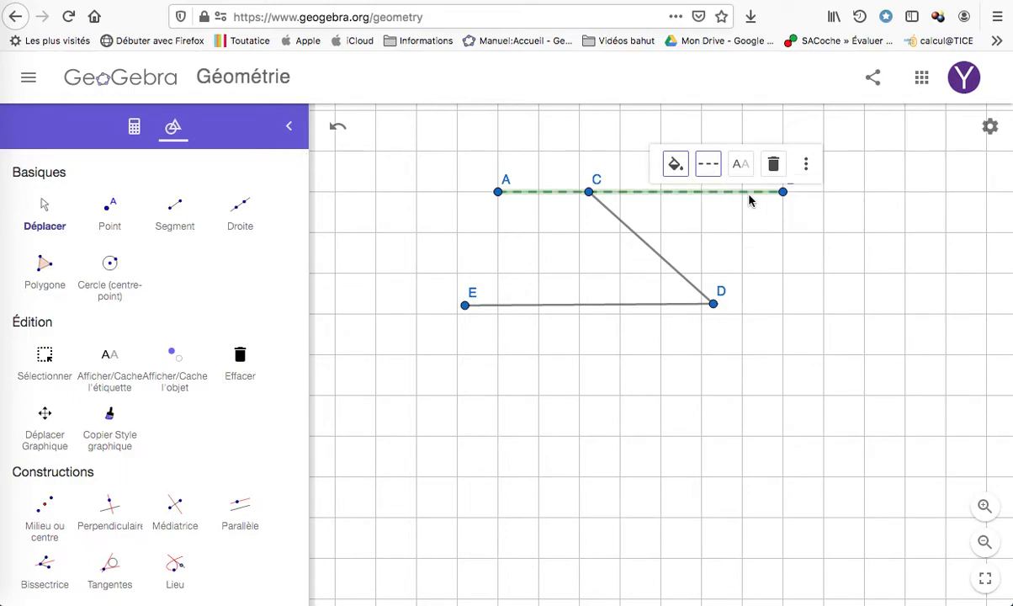
pyautogui.click(741, 166)
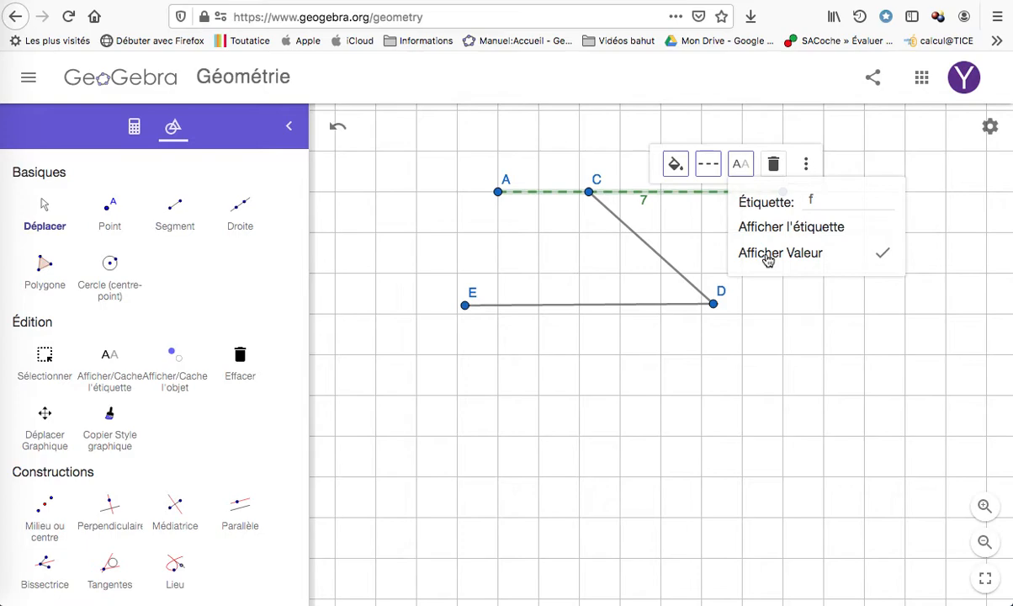
# Step: Add a single-tick Codage mark to segment AB and move its value label slightly farther below the line
pyautogui.click(806, 166)
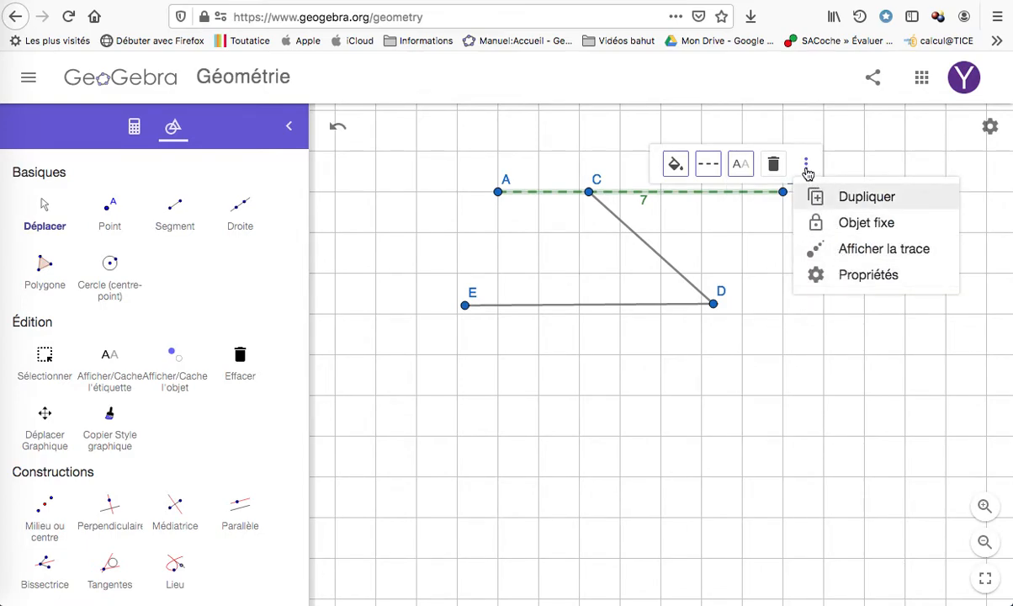
pyautogui.click(853, 278)
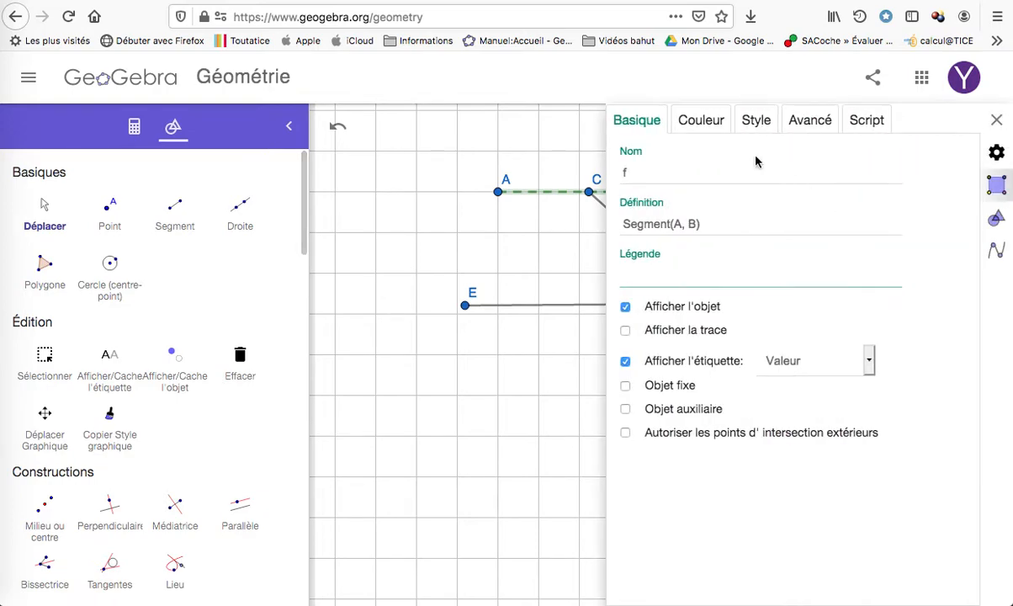
pyautogui.click(762, 128)
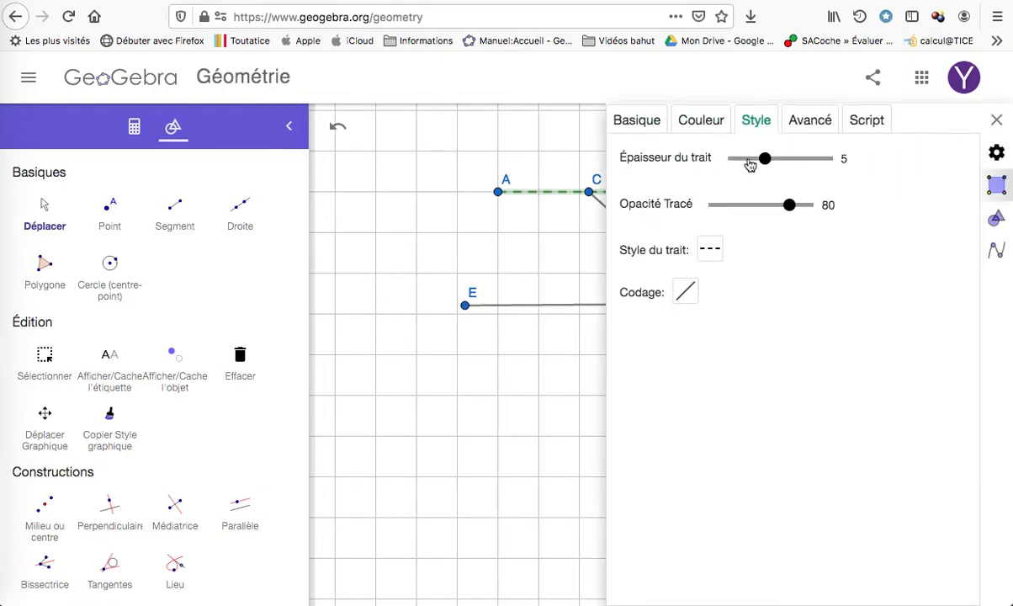
pyautogui.click(686, 292)
pyautogui.click(689, 350)
pyautogui.click(997, 121)
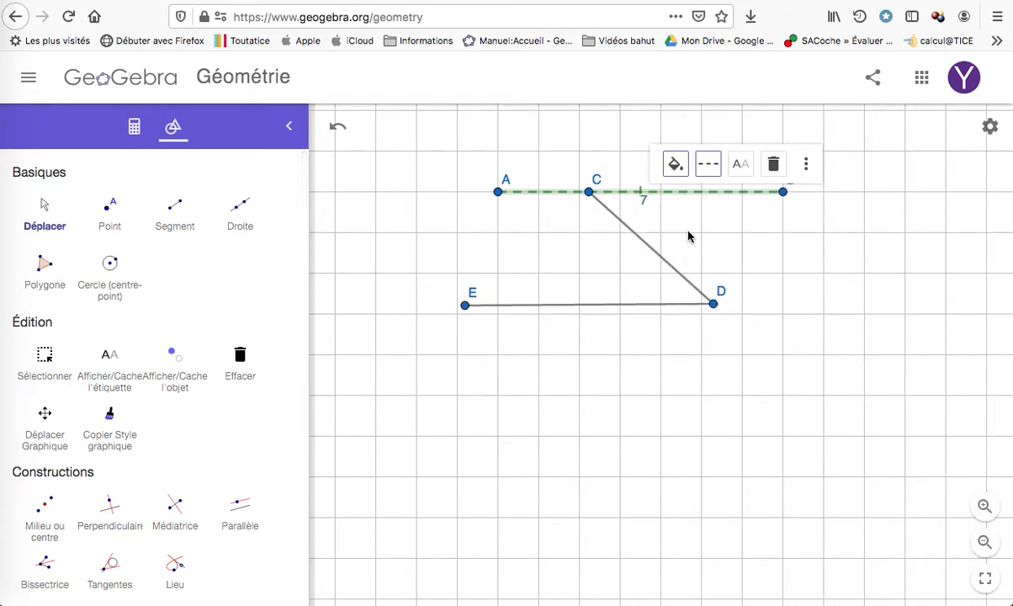
pyautogui.moveTo(645, 201); pyautogui.dragTo(656, 217)
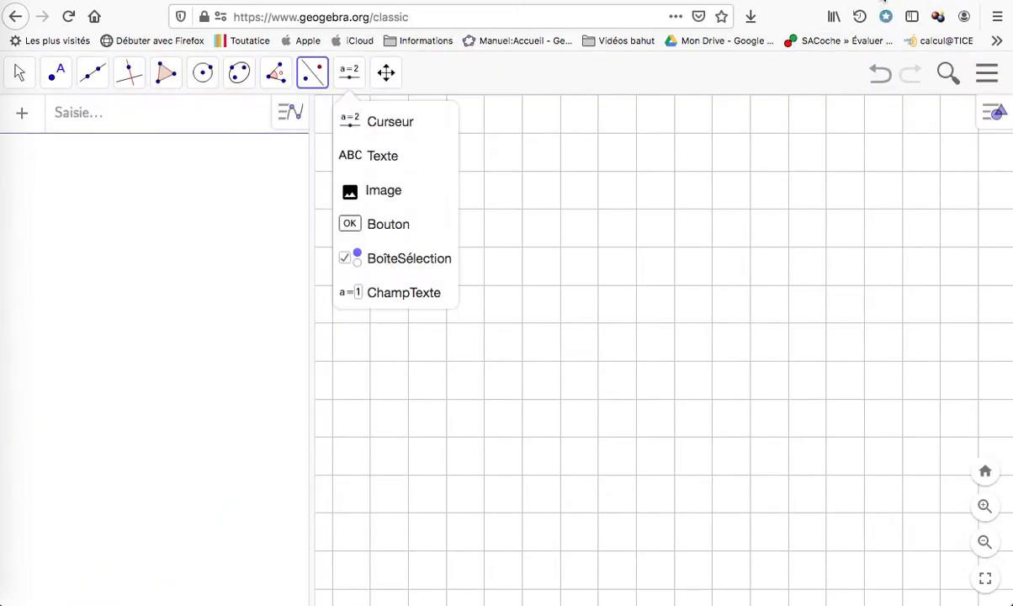
# Step: Switch to GeoGebra Classique and draw a segment from a new point A at (-16.67, 6.76) to point B at (2, 6)
pyautogui.click(510, 309)
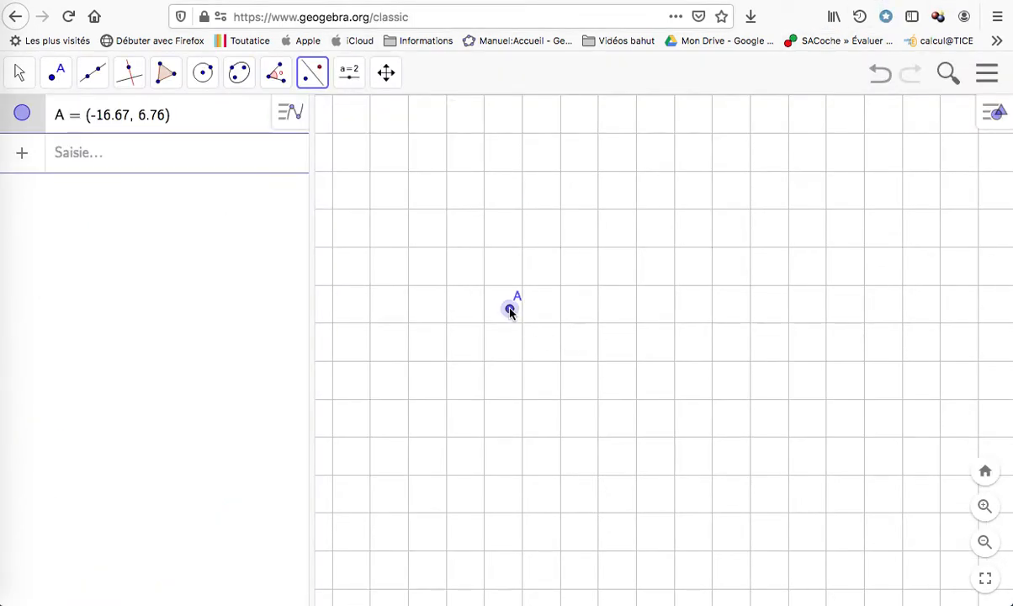
pyautogui.click(91, 78)
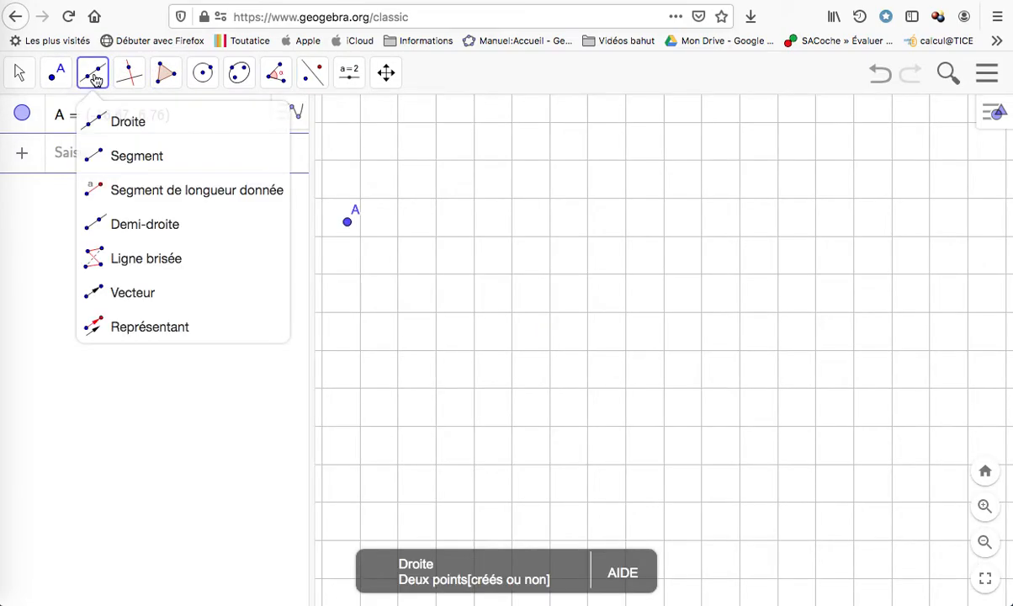
pyautogui.click(117, 157)
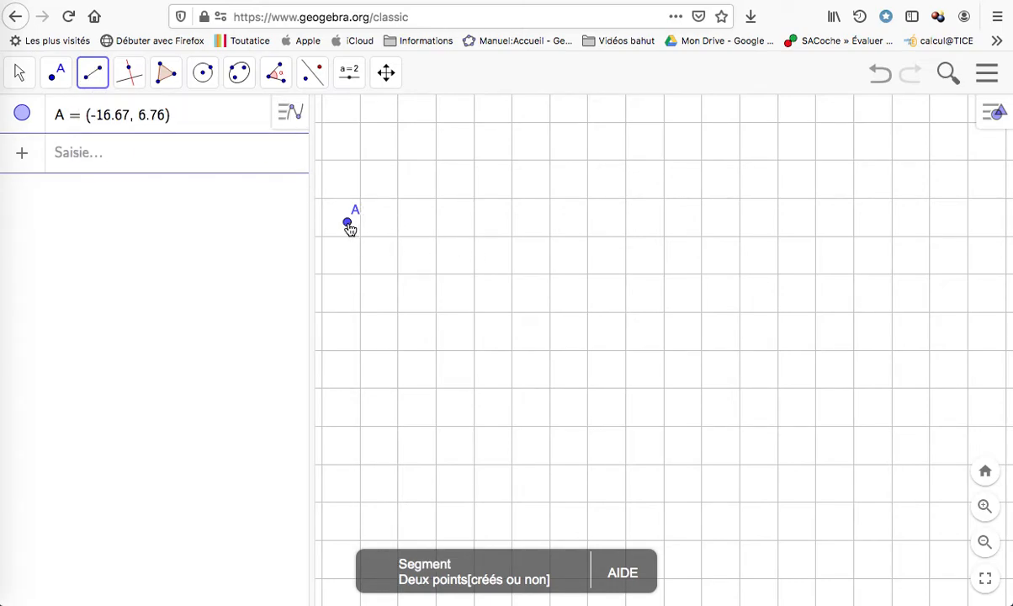
pyautogui.click(348, 224)
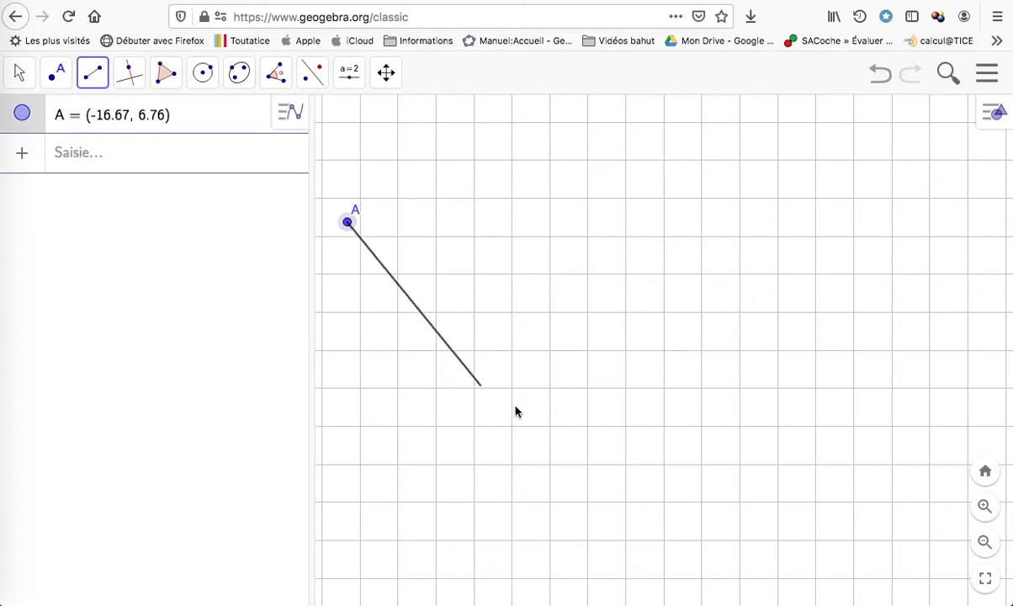
pyautogui.click(702, 236)
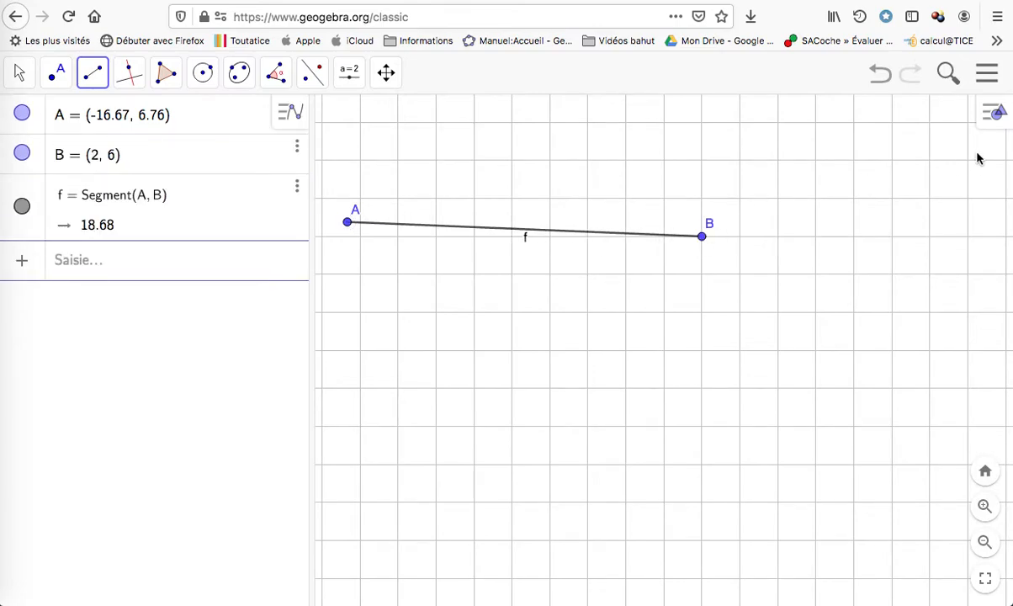
# Step: Give the Classique segment AB a dashed line style and set its label to Valeur
pyautogui.click(994, 115)
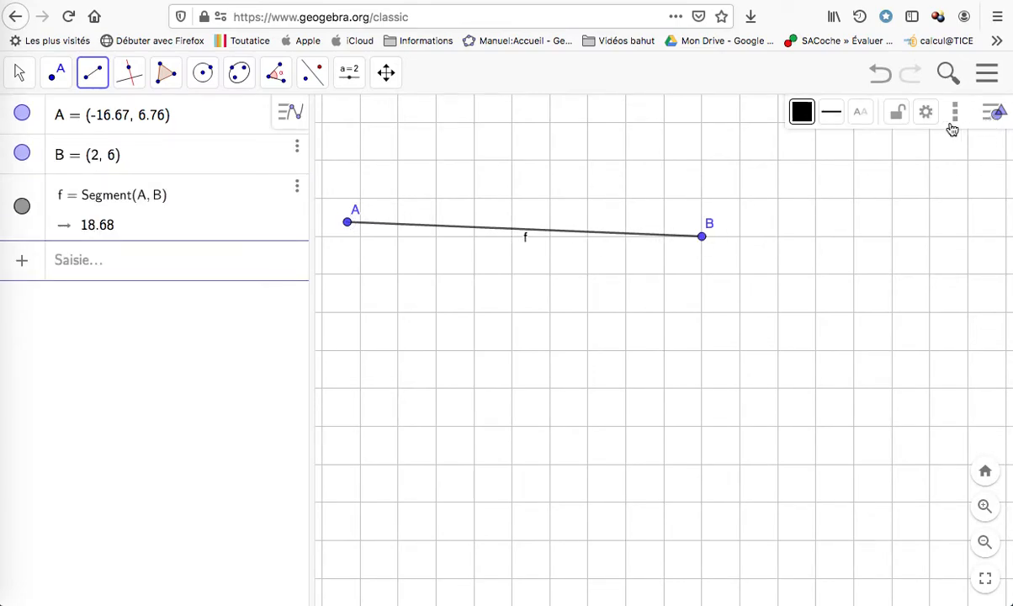
pyautogui.click(830, 115)
pyautogui.click(867, 147)
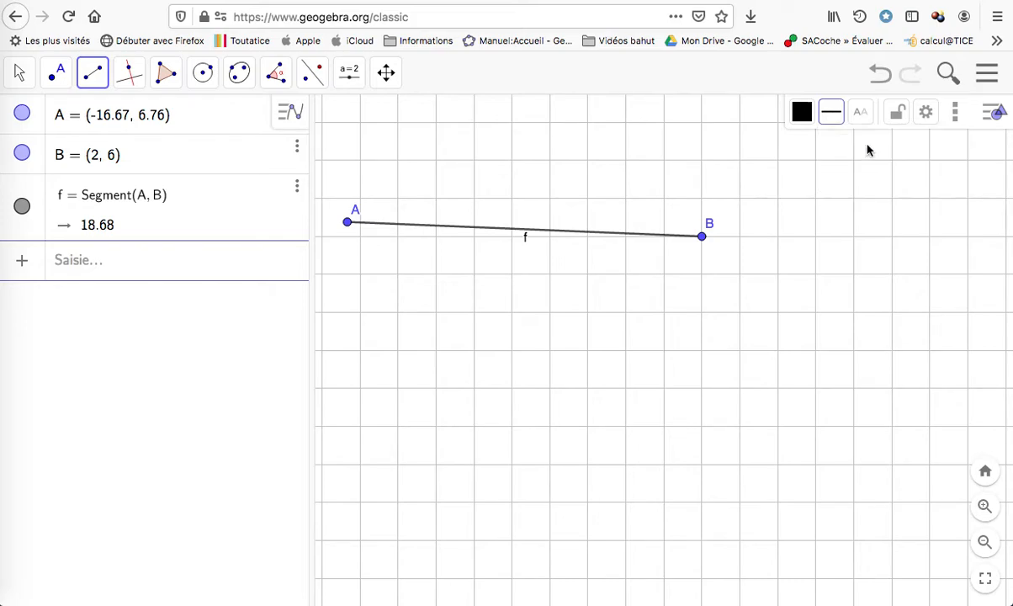
pyautogui.click(21, 76)
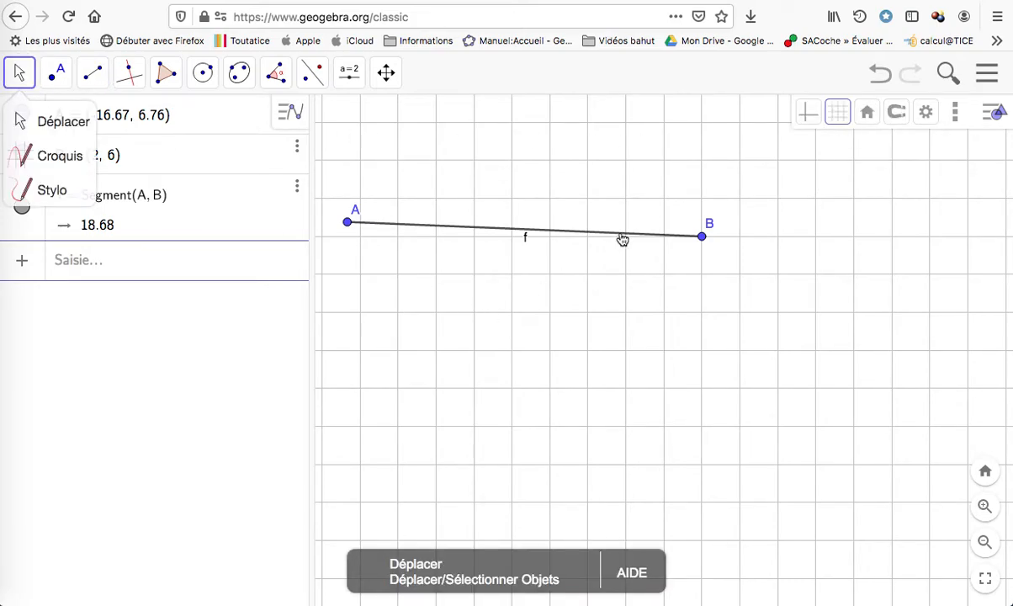
pyautogui.click(623, 239)
pyautogui.click(823, 116)
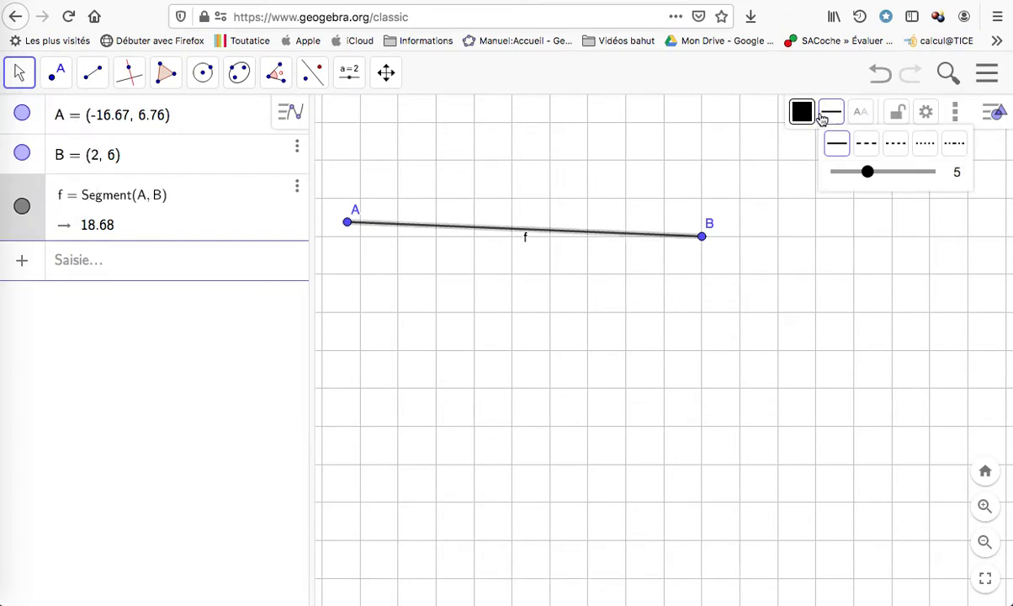
pyautogui.click(869, 146)
pyautogui.click(859, 112)
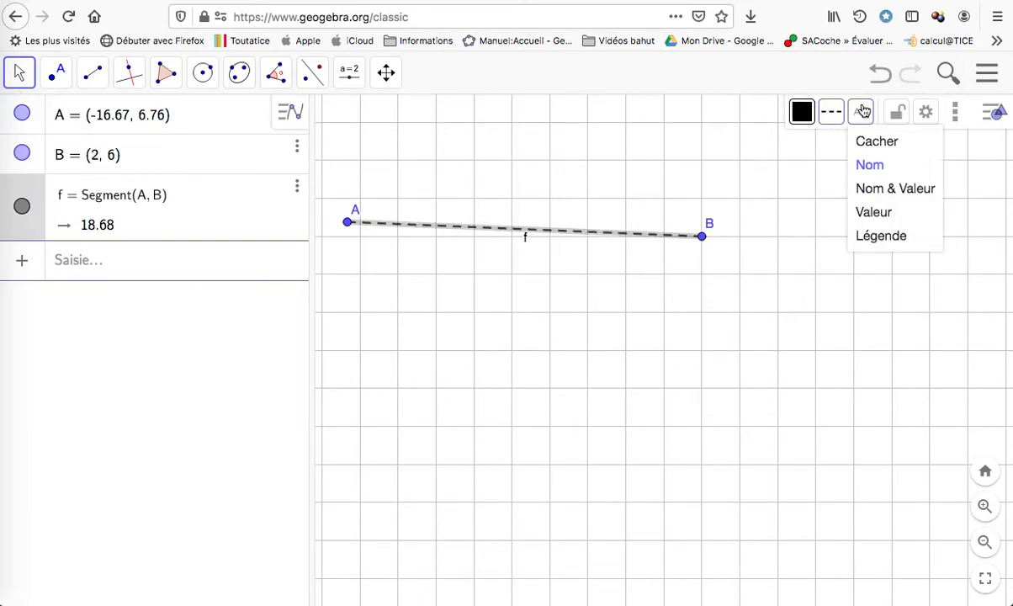
pyautogui.click(887, 218)
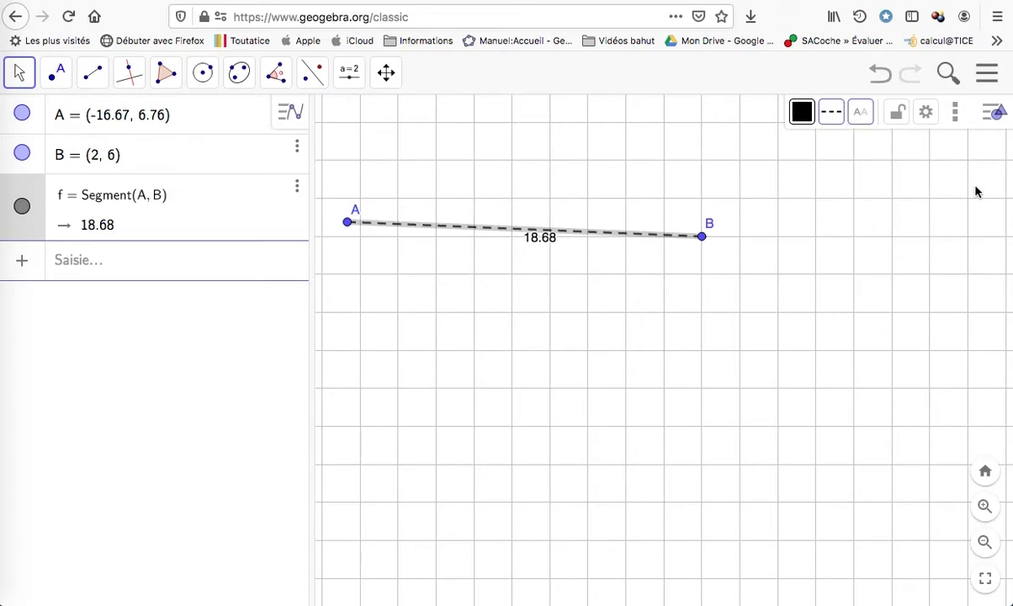
# Step: Add a double-tick Codage mark to segment AB in its style properties
pyautogui.click(955, 112)
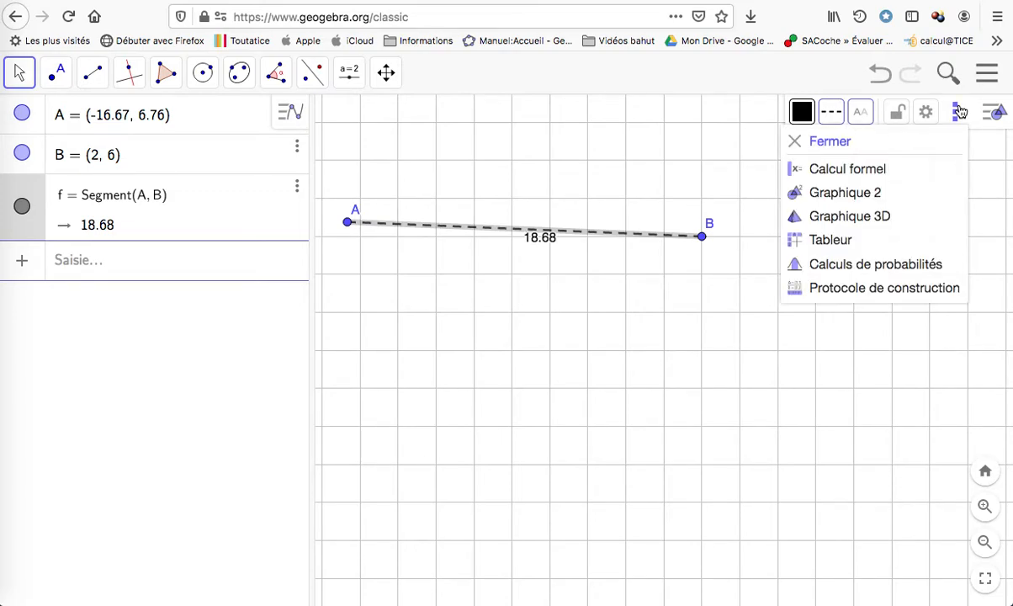
pyautogui.click(926, 112)
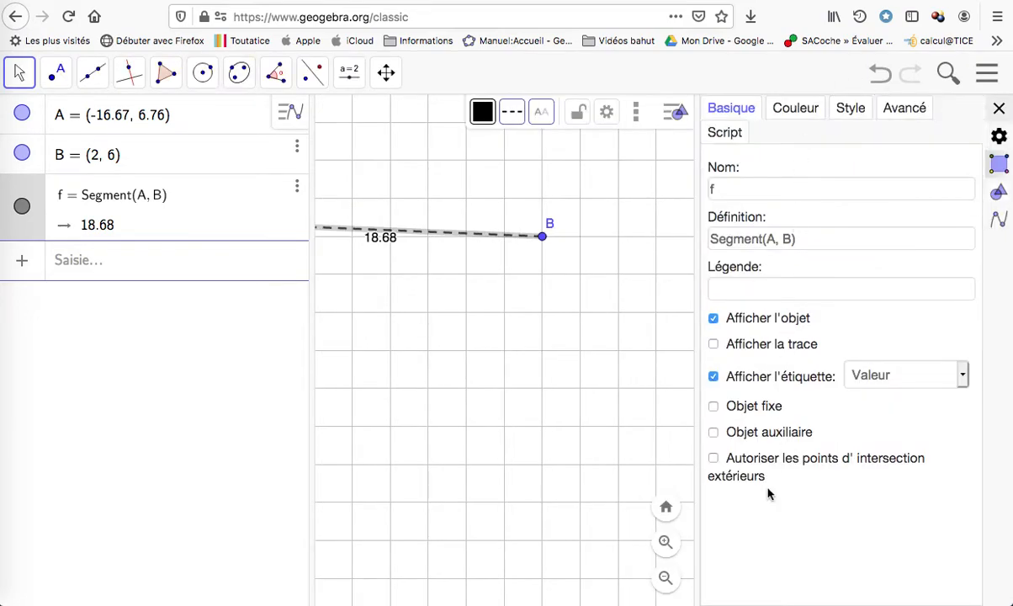
pyautogui.click(851, 108)
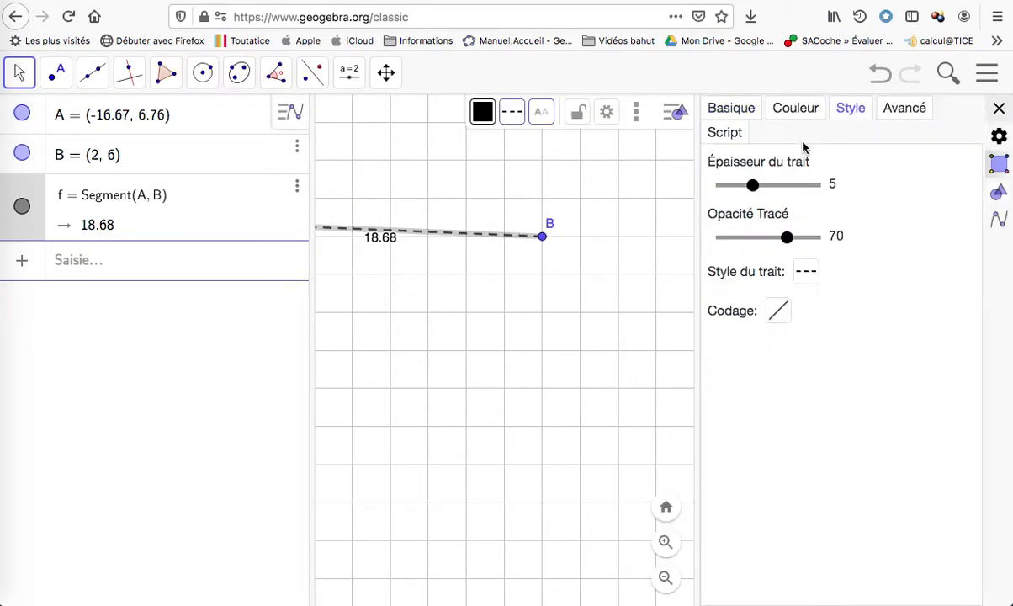
pyautogui.click(776, 312)
pyautogui.click(784, 401)
pyautogui.click(998, 107)
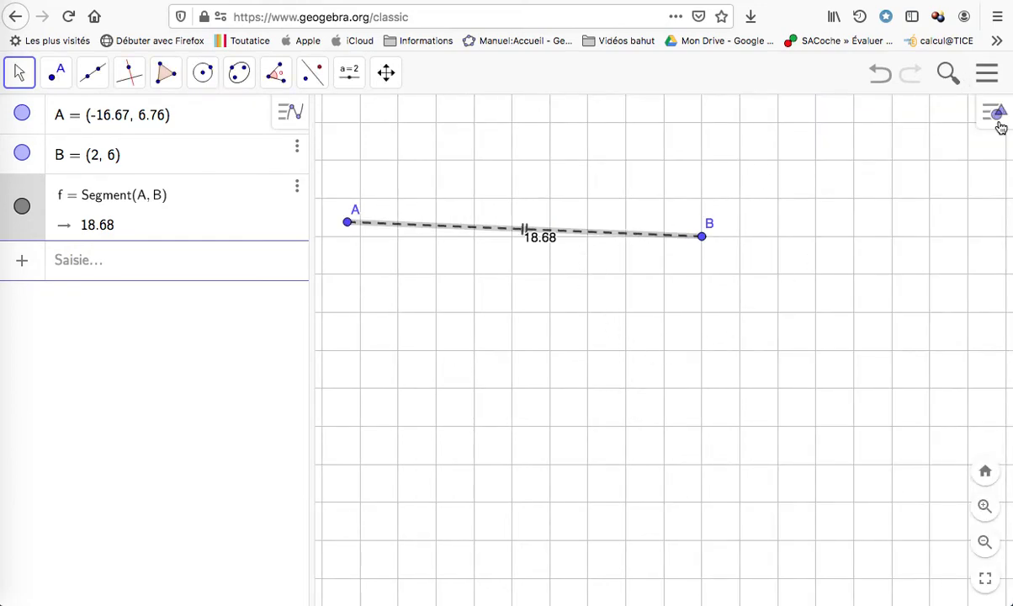
# Step: Colour the Classique segment AB green and deselect it
pyautogui.click(998, 118)
pyautogui.click(802, 112)
pyautogui.click(808, 150)
pyautogui.click(784, 255)
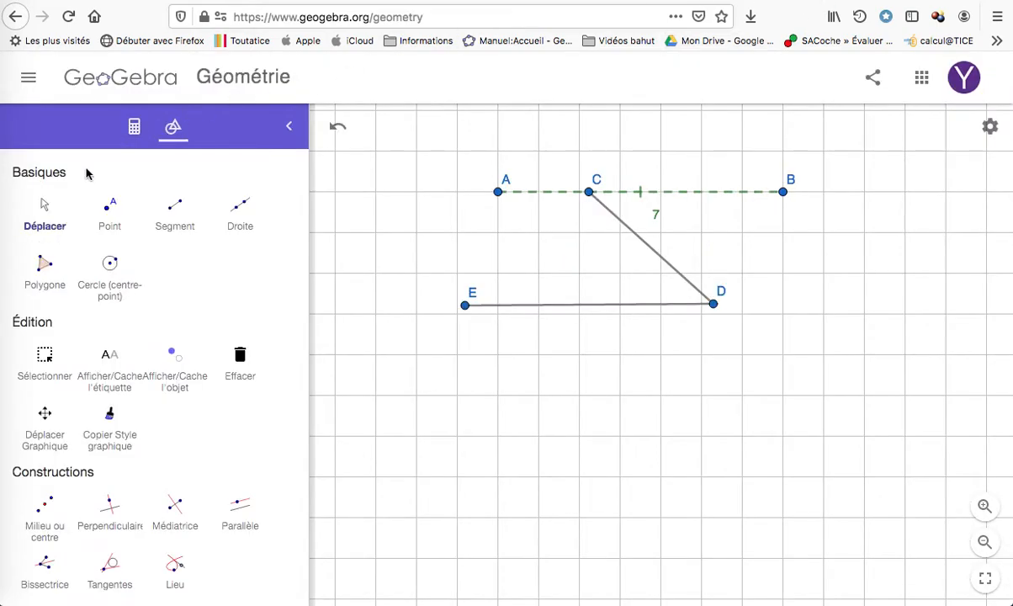
# Step: Return to the Géométrie app and create triangle EDF with the Polygone tool, placing F about five squares right and four below D
pyautogui.click(38, 276)
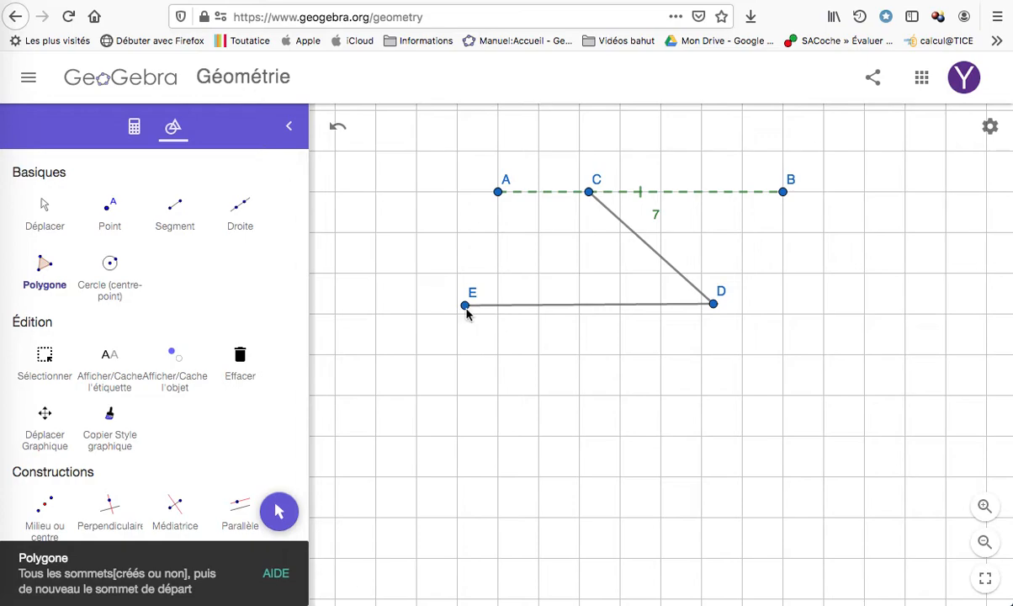
pyautogui.click(465, 306)
pyautogui.click(713, 303)
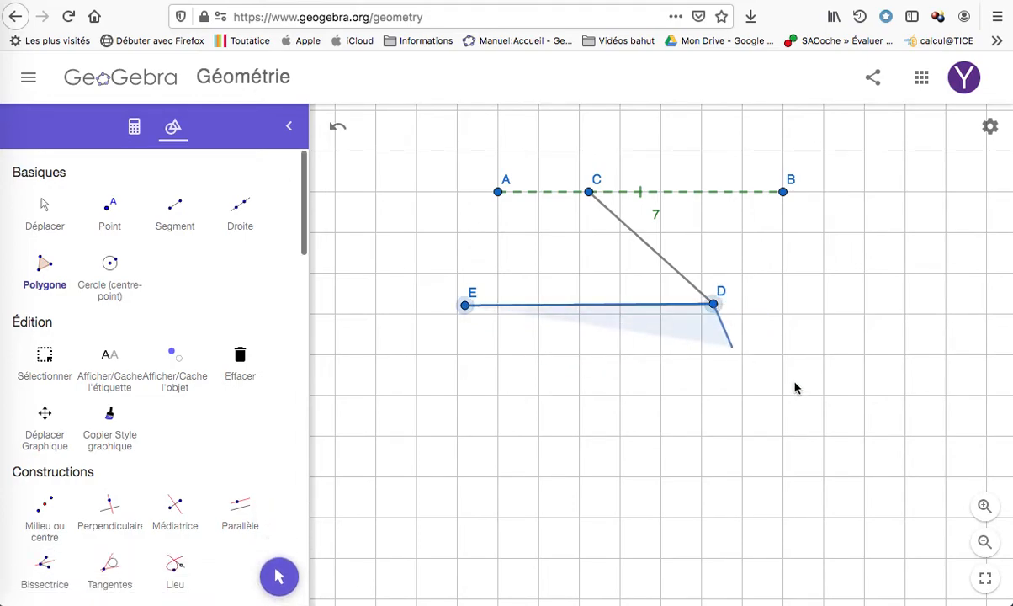
pyautogui.click(921, 481)
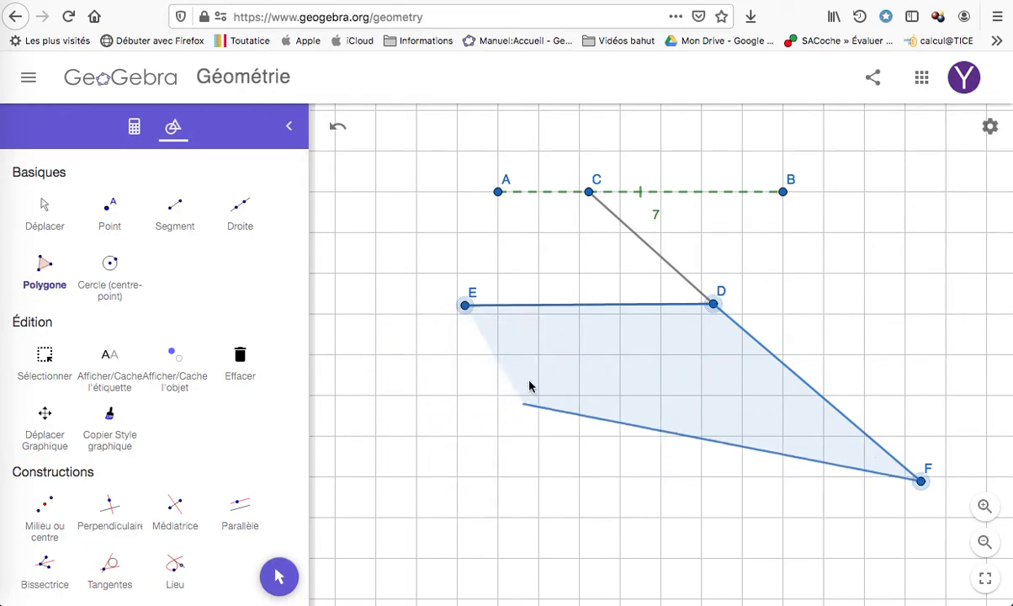
pyautogui.click(465, 305)
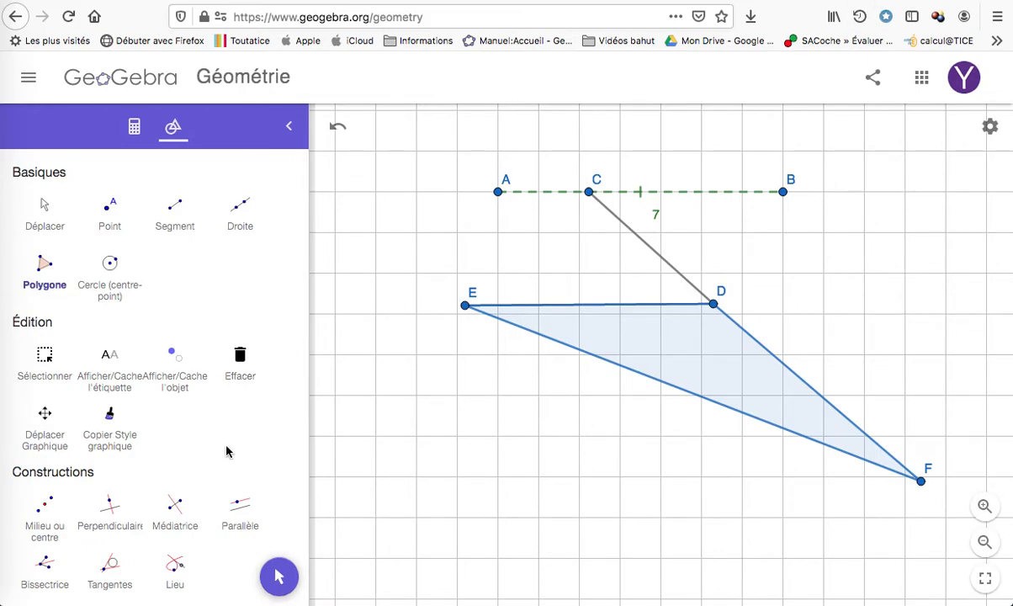
# Step: Examine the rest of the Géométrie tool list, and display the Curseur tool group in GeoGebra Classique for comparison
pyautogui.scroll(-3, 225, 451)
pyautogui.scroll(-3, 225, 452)
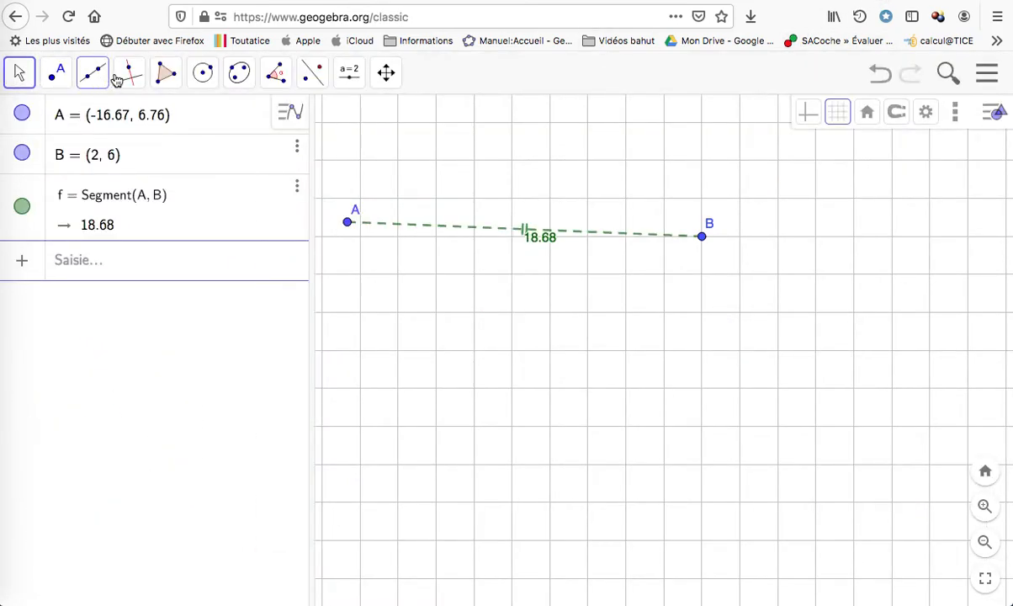
pyautogui.click(351, 77)
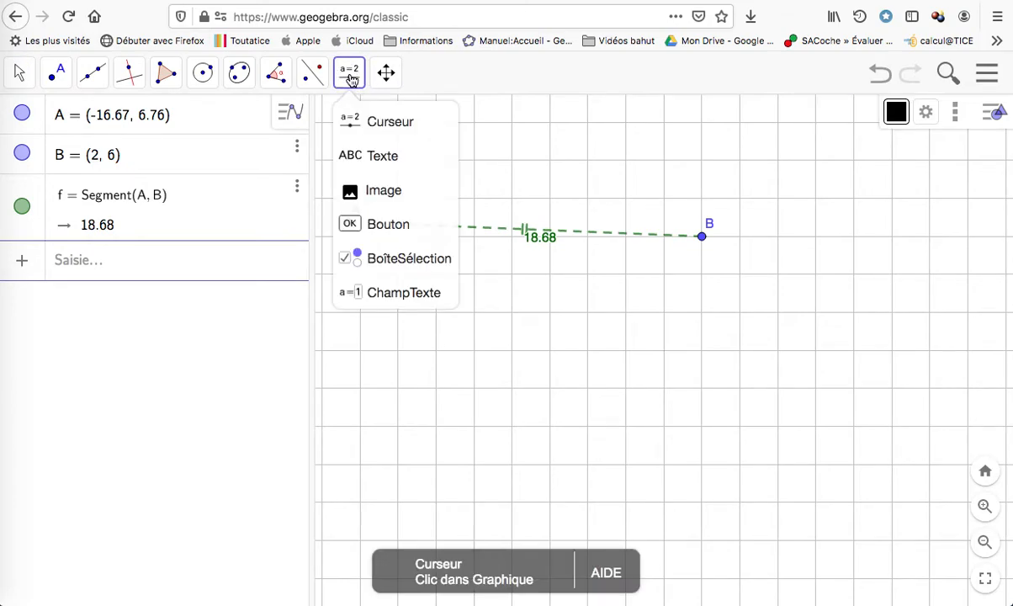
# Step: Place a Curseur below point B in the Classique graphics view and set its type to Angle
pyautogui.click(387, 132)
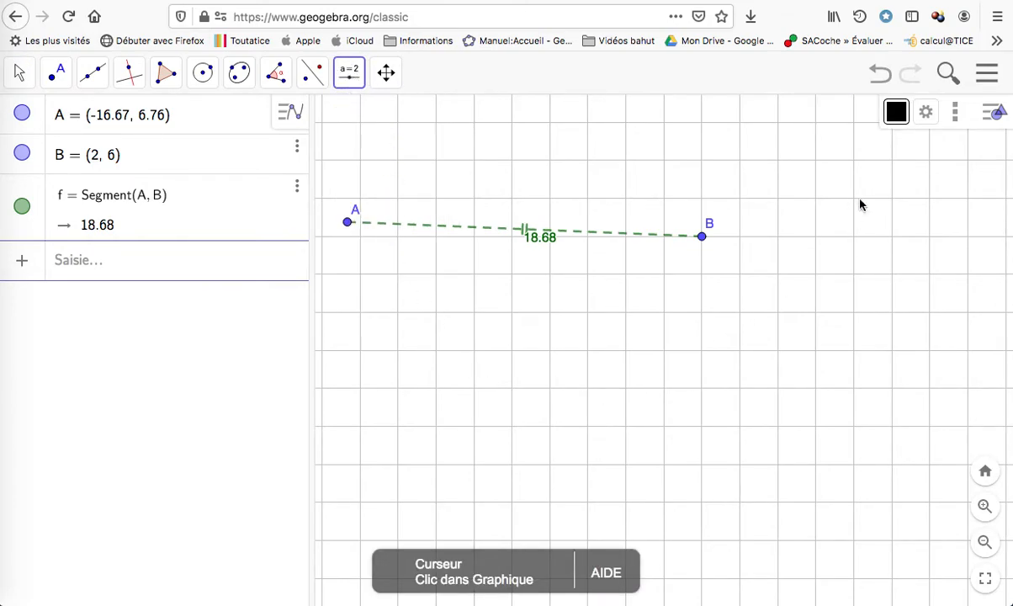
pyautogui.click(720, 341)
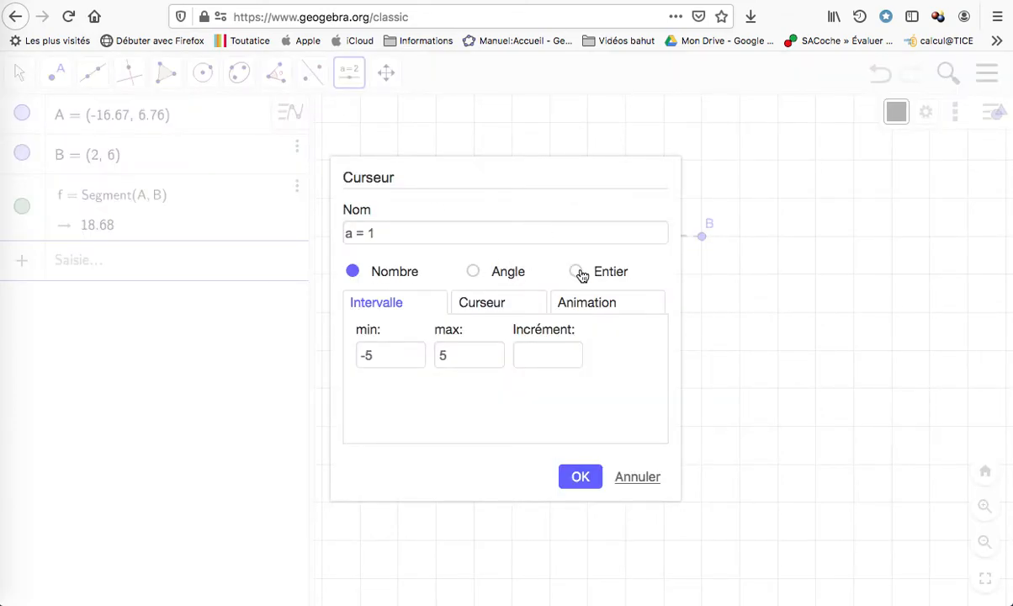
pyautogui.click(500, 275)
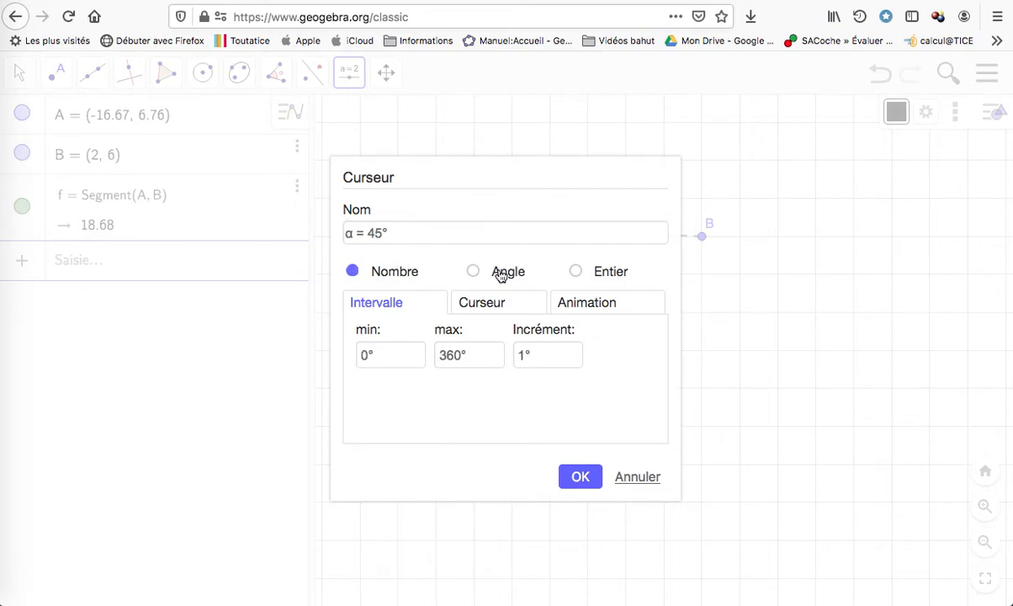
pyautogui.click(380, 269)
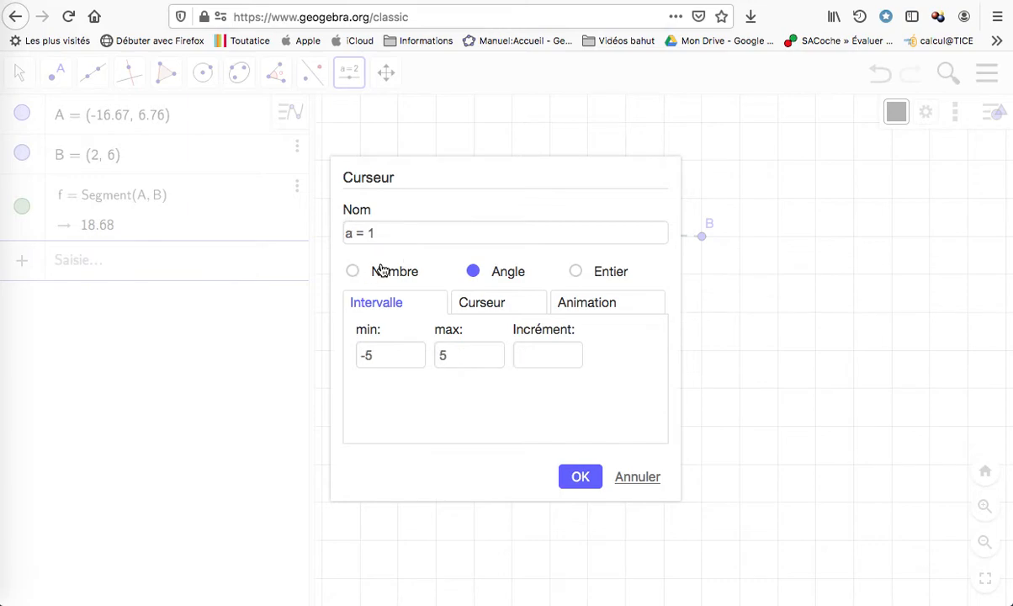
pyautogui.click(511, 275)
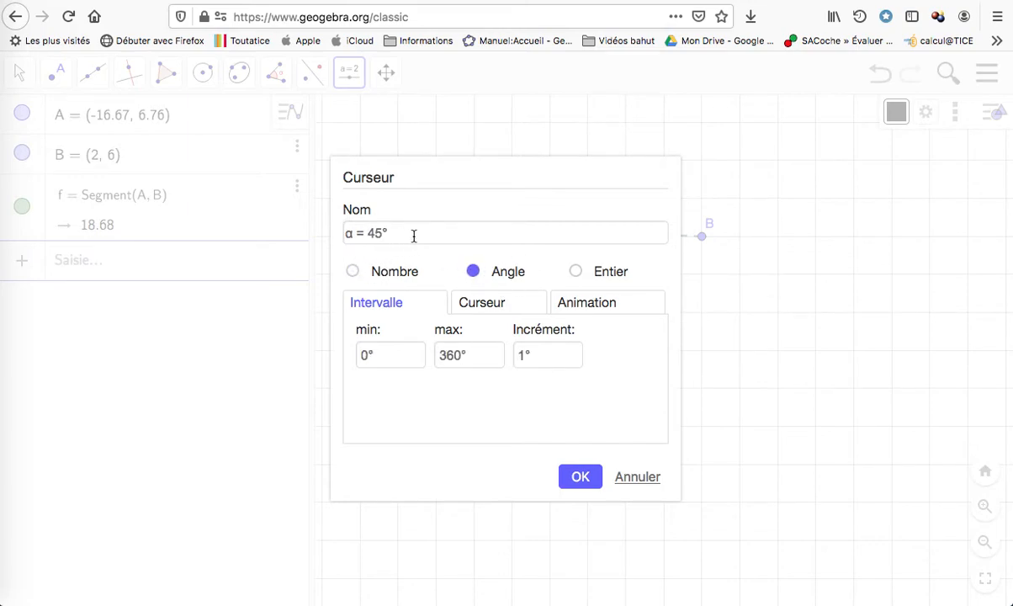
# Step: Name the angle slider a, create it with a range of 0° to 360°, and move it to 182°
pyautogui.moveTo(413, 236); pyautogui.dragTo(293, 224)
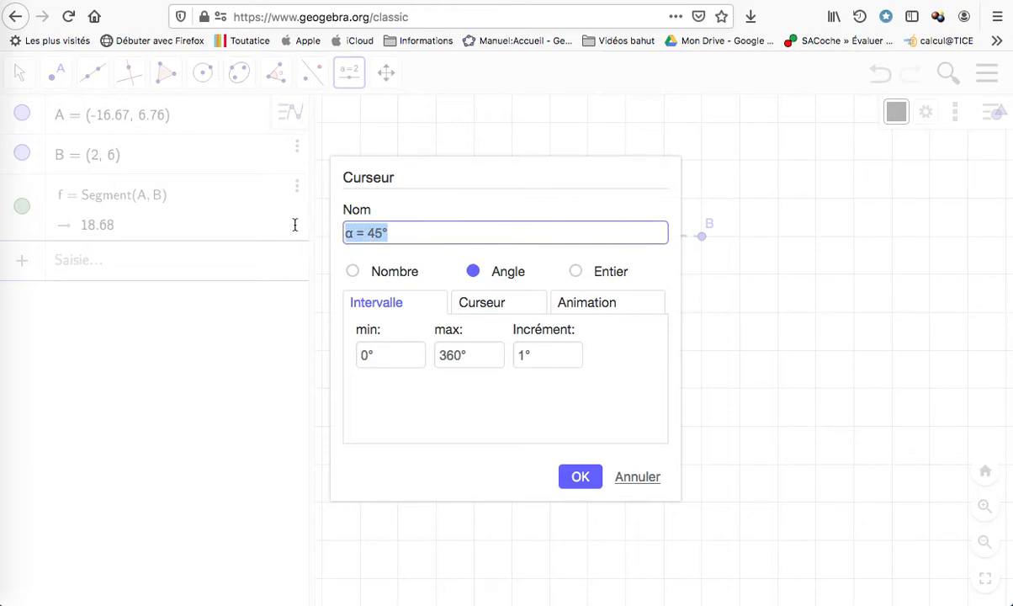
pyautogui.write('a')
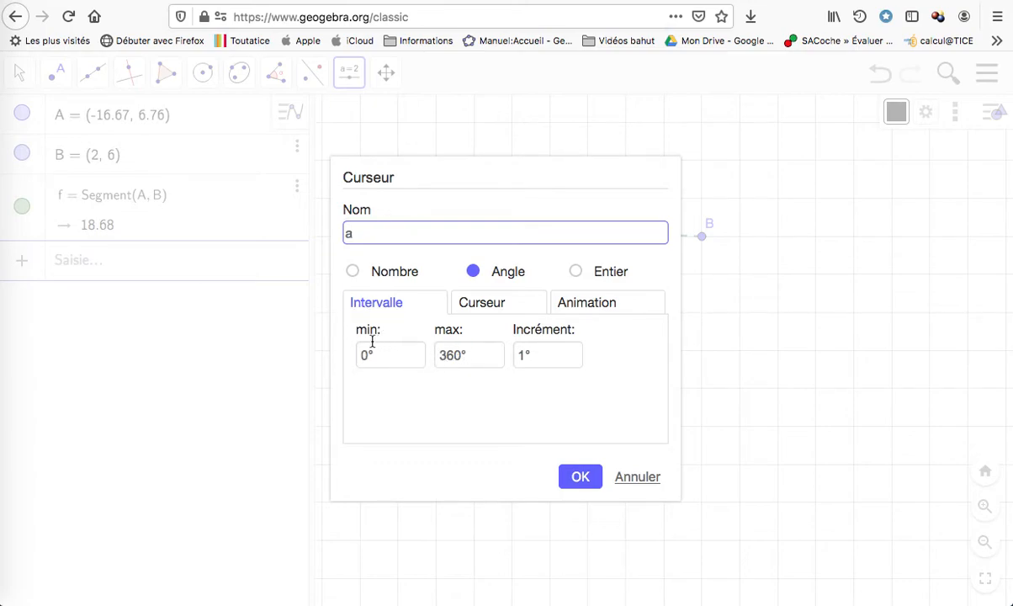
pyautogui.click(459, 354)
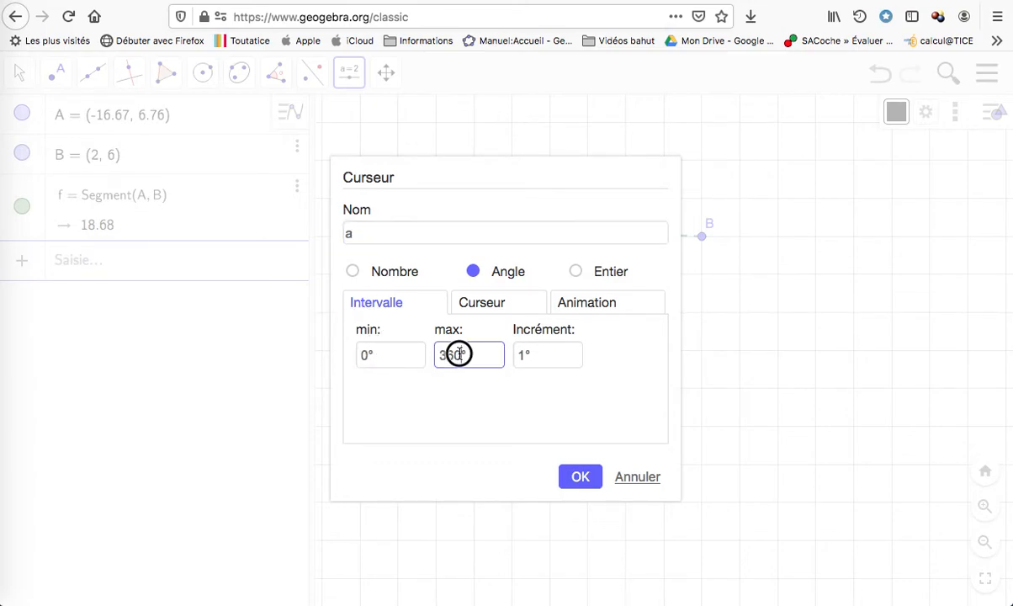
pyautogui.write('180')
pyautogui.click(590, 478)
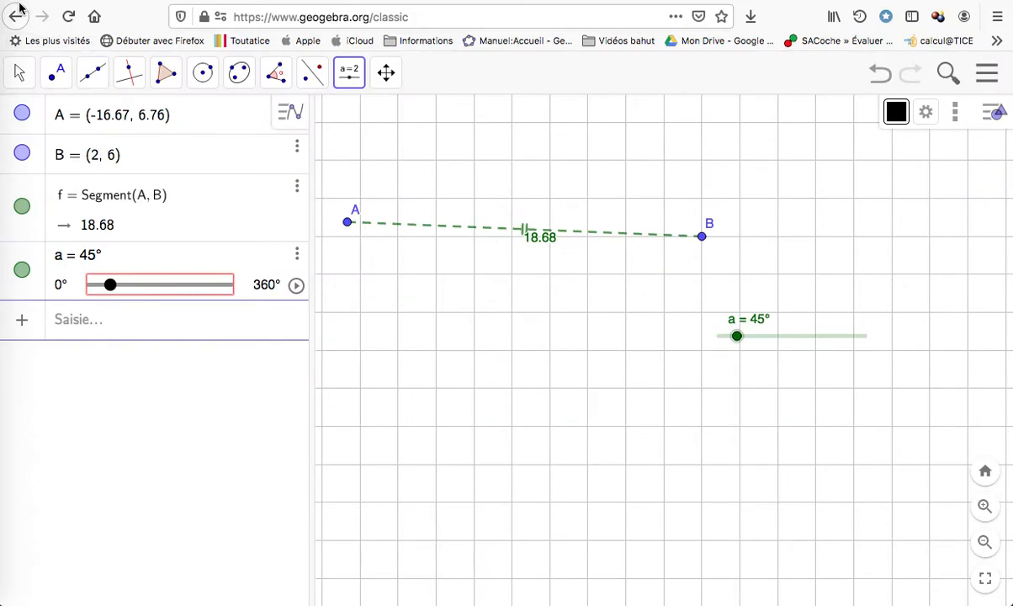
pyautogui.click(20, 75)
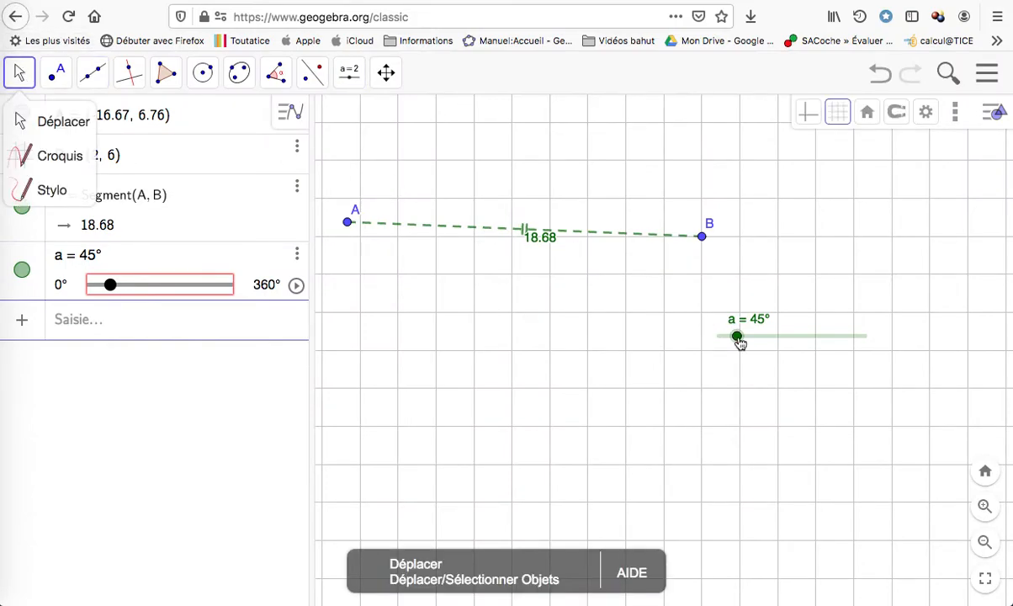
pyautogui.moveTo(737, 336); pyautogui.dragTo(793, 350)
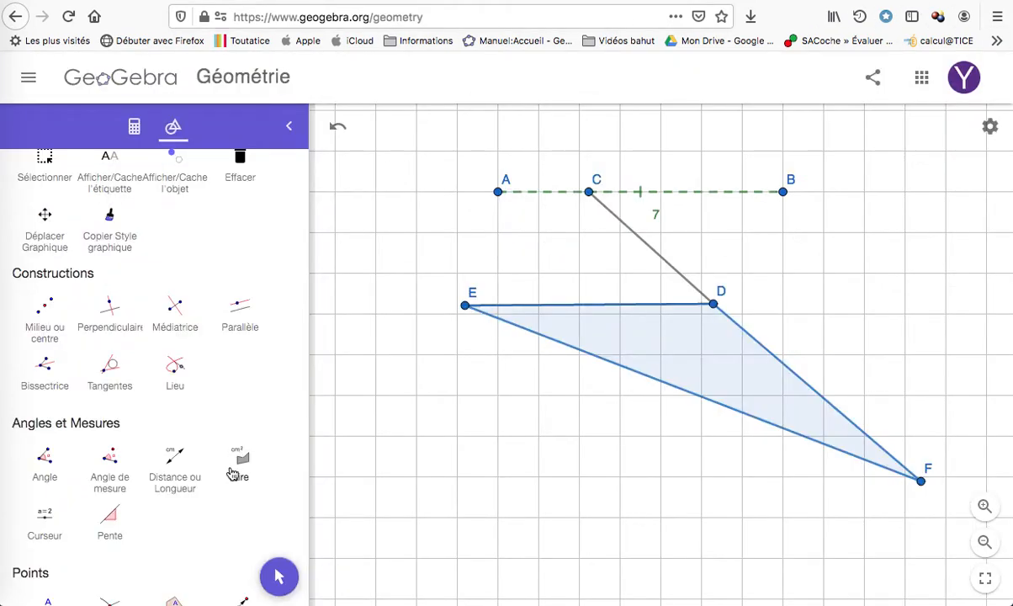
# Step: Switch to the Géométrie app and examine its tool list, reducing it to fewer tools and expanding it again
pyautogui.scroll(-5, 231, 473)
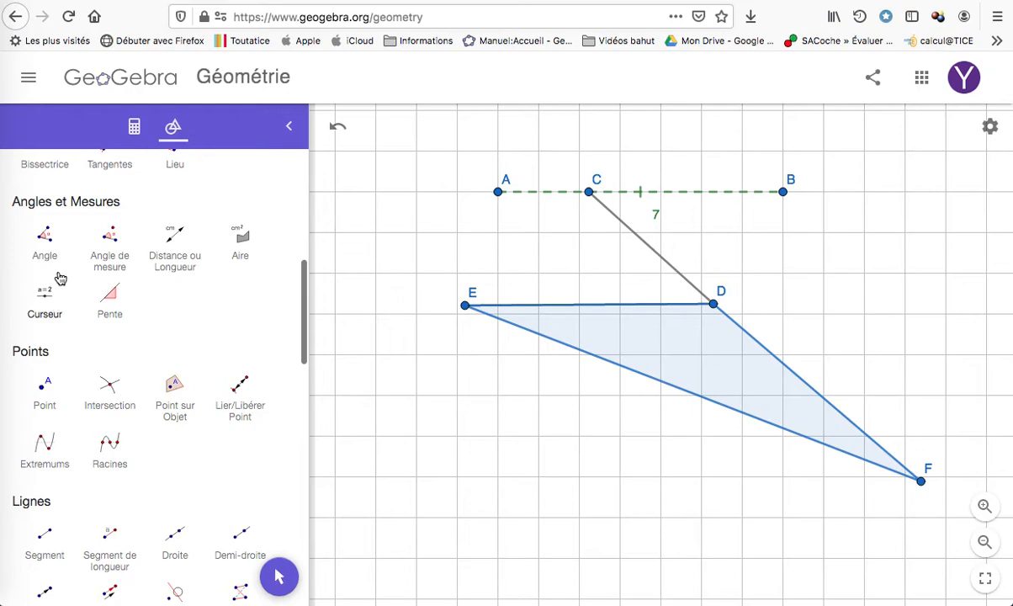
pyautogui.scroll(1, 15, 269)
pyautogui.scroll(-10, 80, 337)
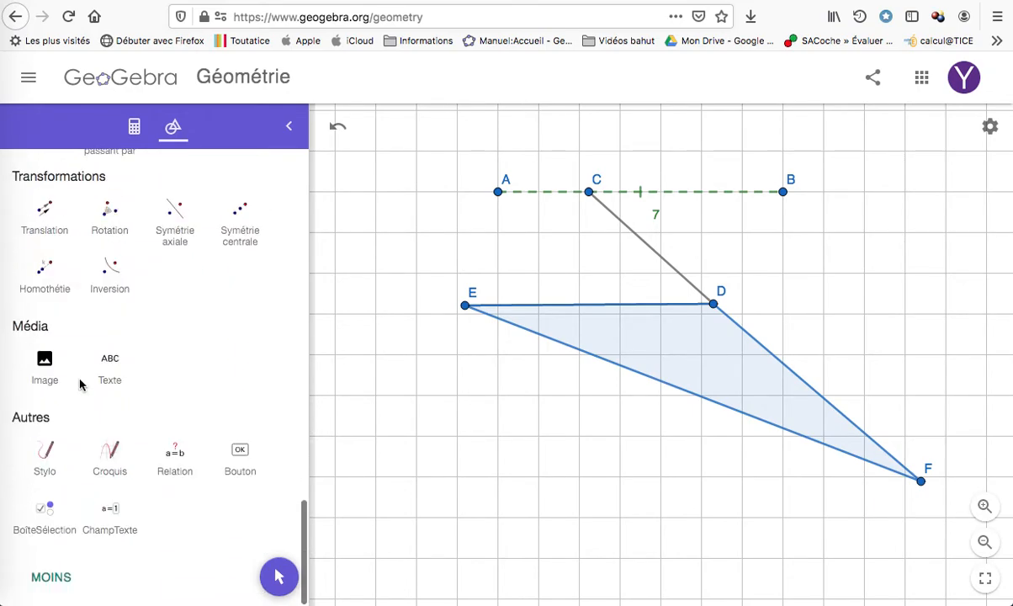
pyautogui.click(49, 578)
pyautogui.scroll(3, 82, 443)
pyautogui.scroll(-2, 78, 443)
pyautogui.scroll(10, 78, 442)
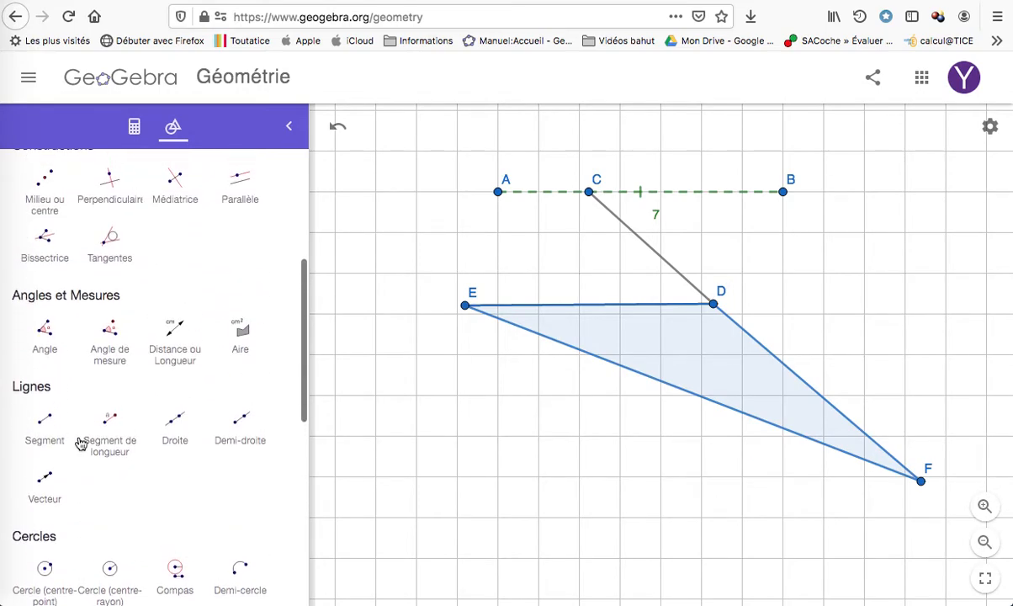
pyautogui.scroll(-10, 134, 375)
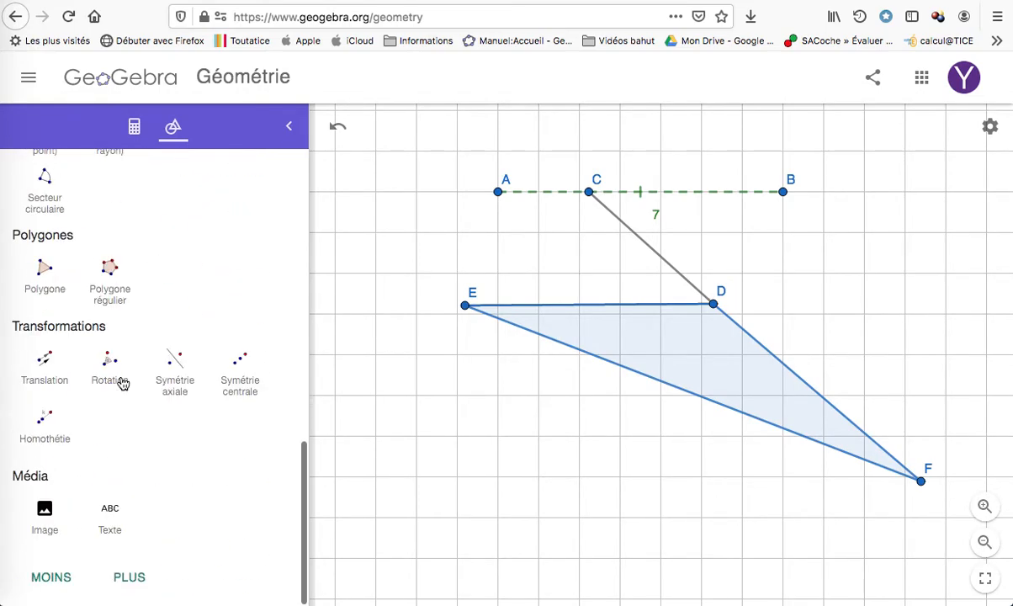
pyautogui.scroll(3, 139, 589)
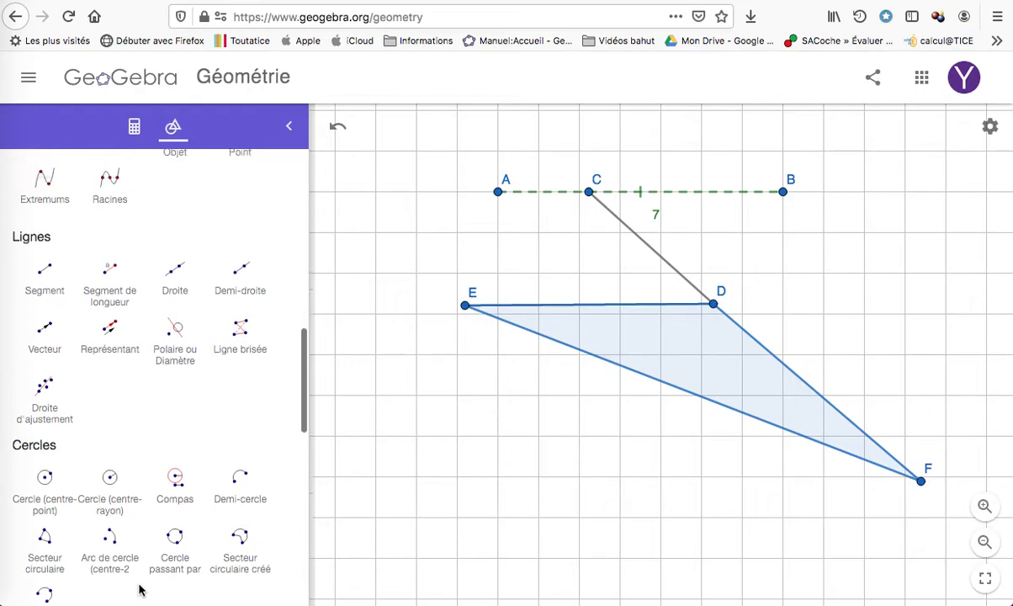
pyautogui.scroll(5, 56, 483)
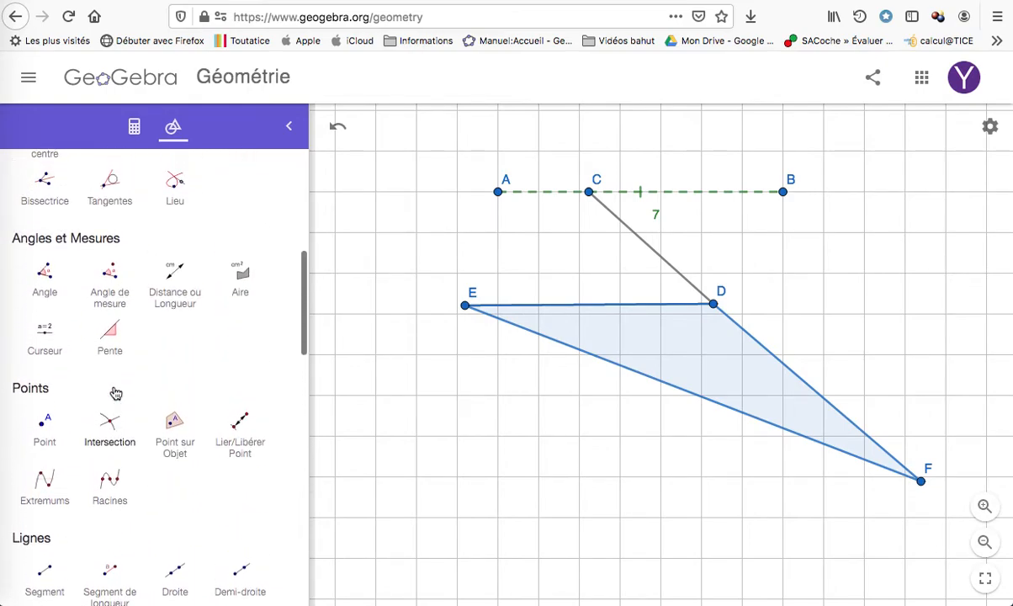
# Step: Create an angle slider named a below triangle EDF and move its handle to about the middle of its range
pyautogui.click(45, 336)
pyautogui.click(463, 558)
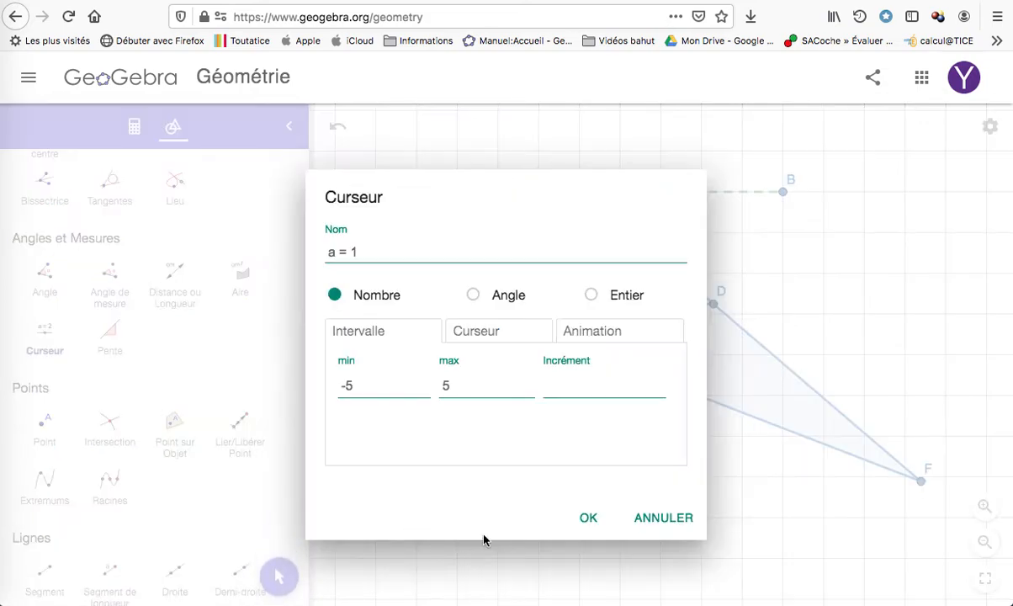
pyautogui.click(508, 334)
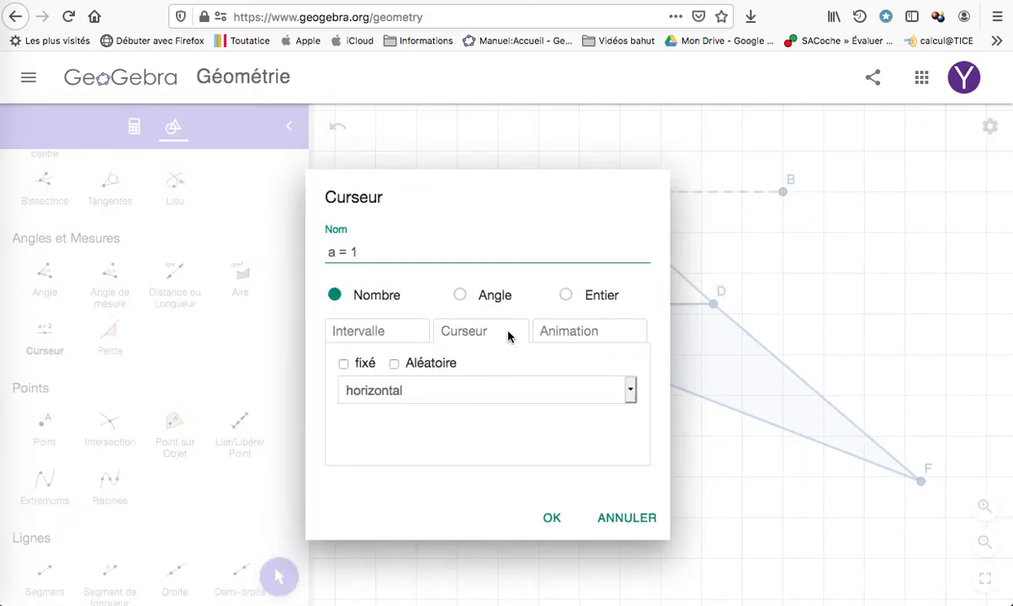
pyautogui.click(494, 296)
pyautogui.moveTo(383, 251); pyautogui.dragTo(274, 256)
pyautogui.write('a')
pyautogui.click(548, 522)
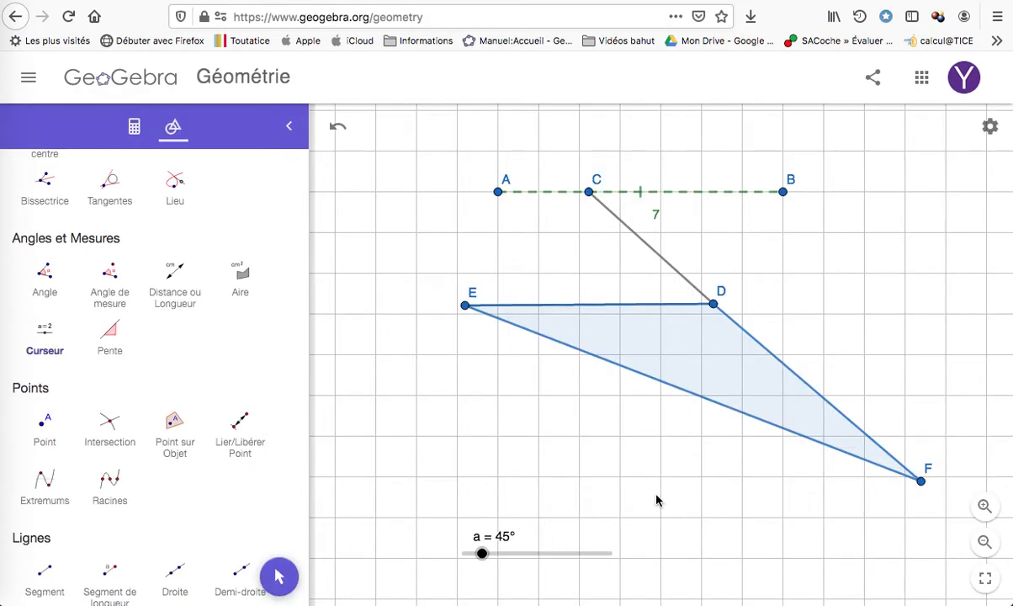
pyautogui.moveTo(482, 556); pyautogui.dragTo(537, 555)
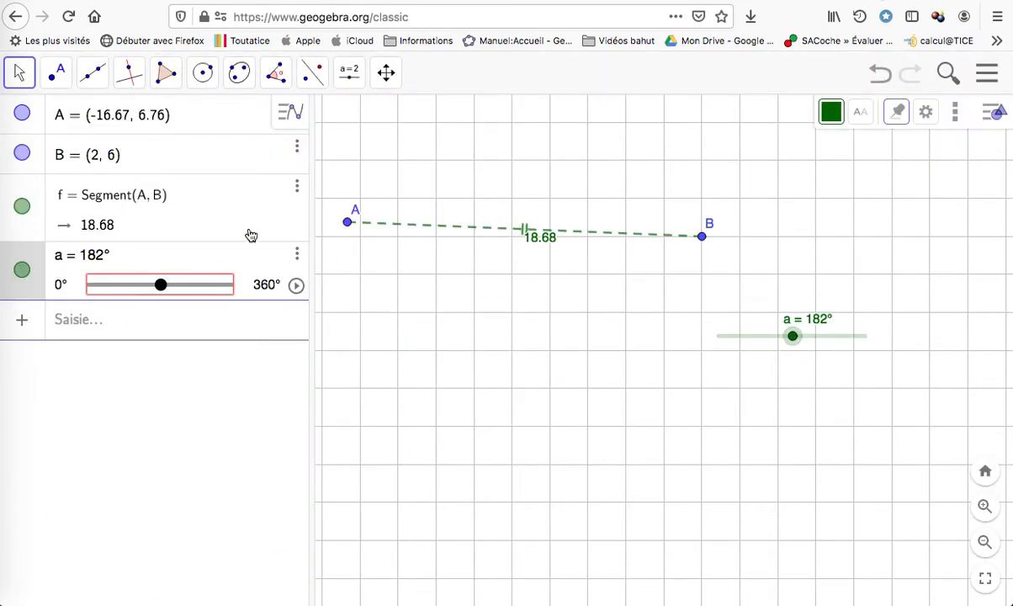
# Step: Return to GeoGebra Classique, view the transformation tools, and place a new point at (-6, -2) below segment AB
pyautogui.click(318, 84)
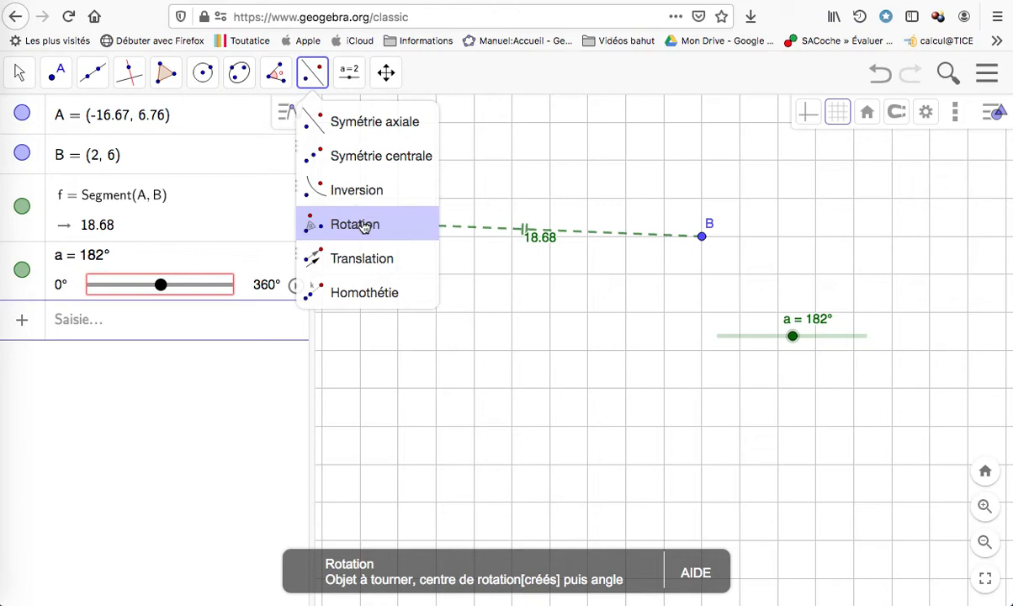
pyautogui.click(332, 192)
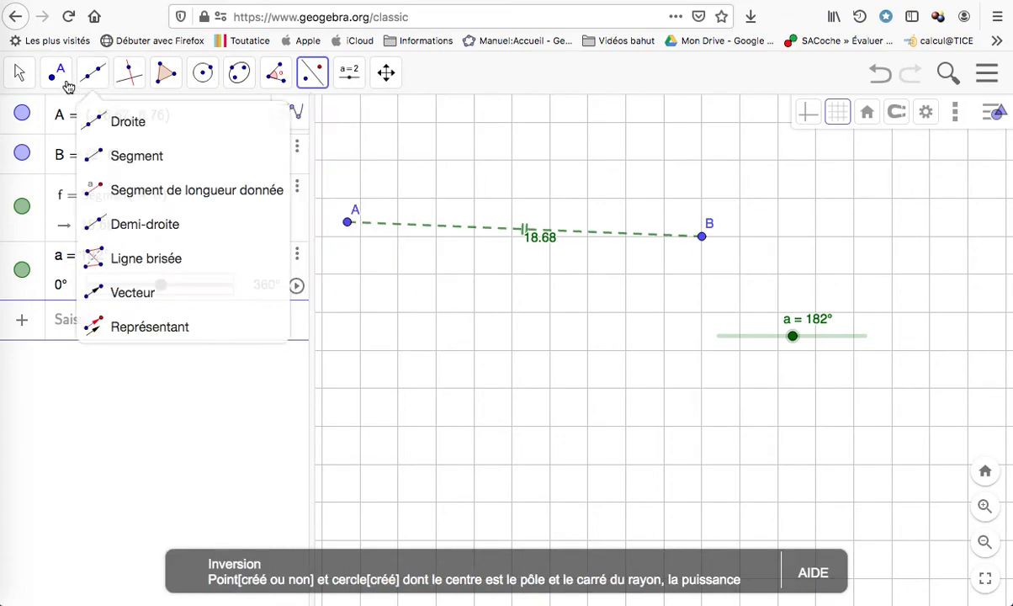
pyautogui.click(55, 74)
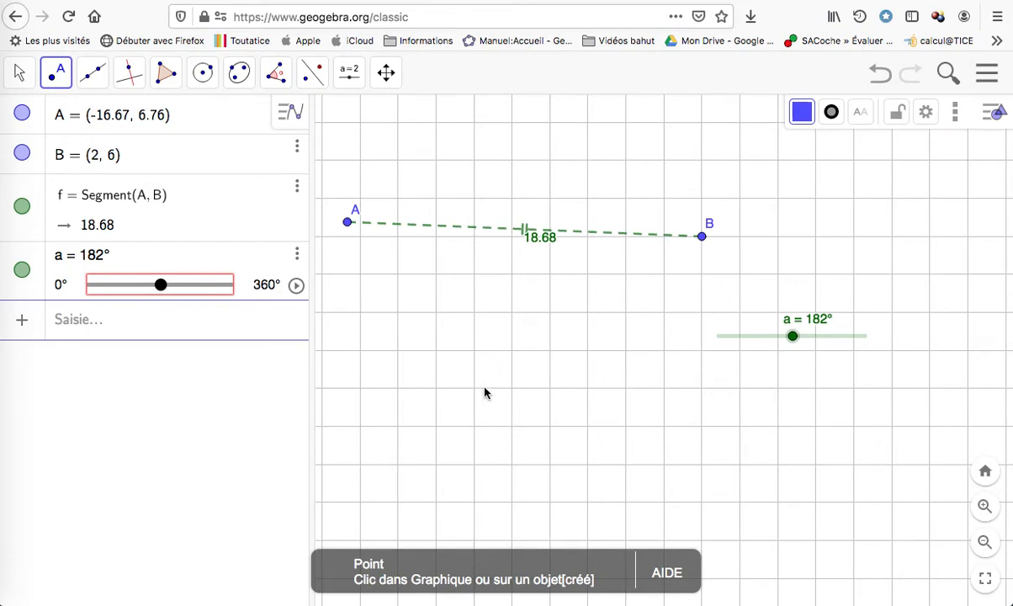
pyautogui.click(550, 392)
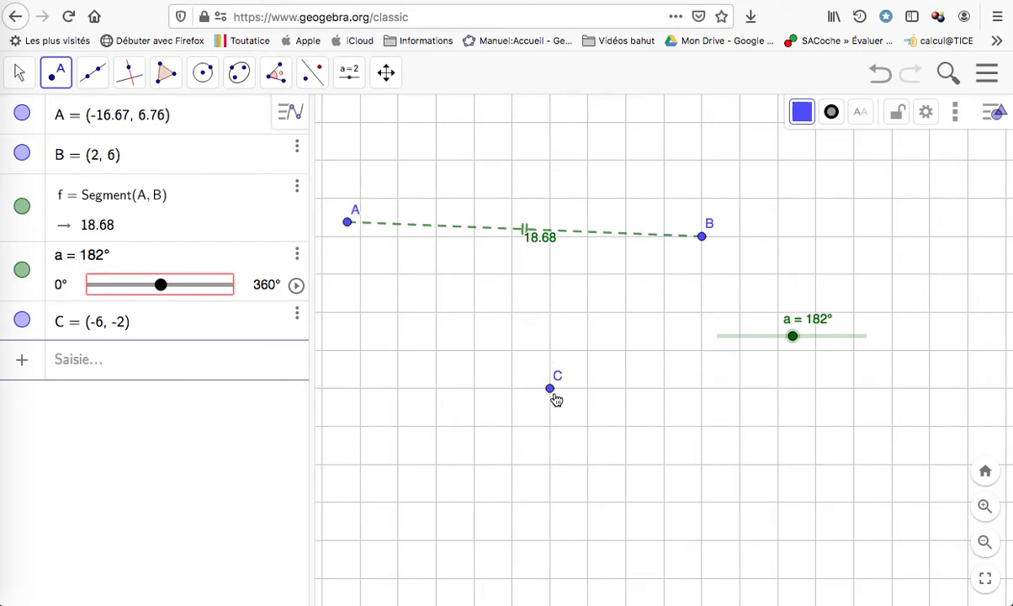
# Step: Move slider a above segment AB and set it to 34°
pyautogui.click(18, 74)
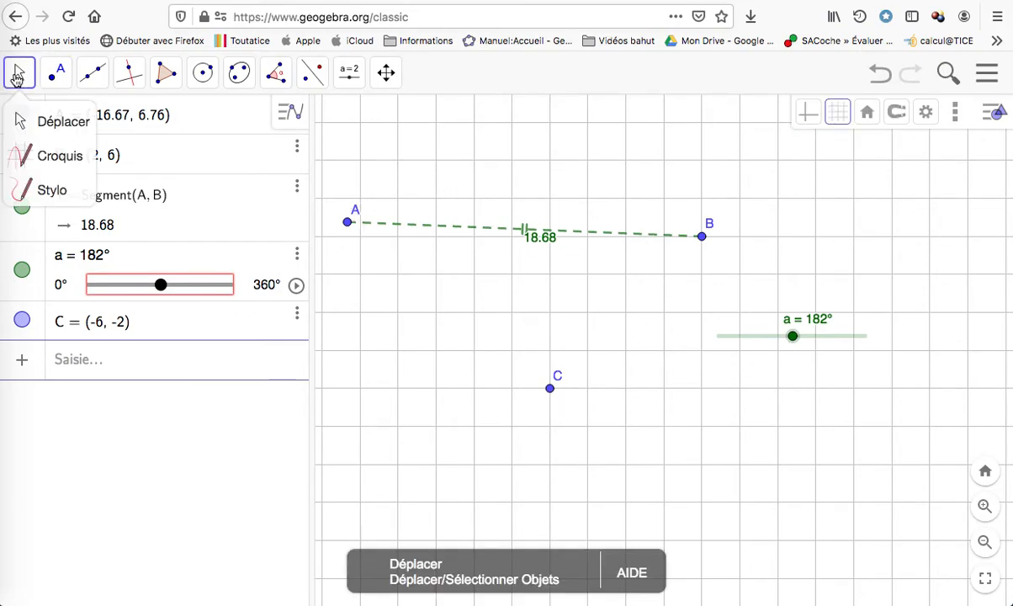
pyautogui.click(792, 336)
pyautogui.moveTo(792, 339); pyautogui.dragTo(537, 130)
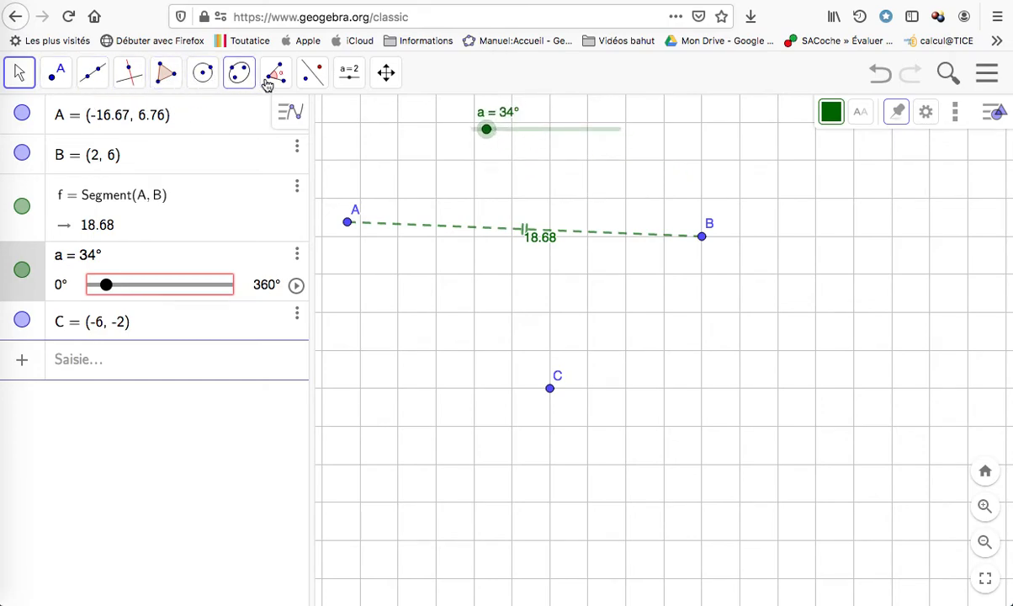
# Step: Rotate segment AB about point C by angle a in the Sens horaire direction
pyautogui.click(311, 72)
pyautogui.click(374, 155)
pyautogui.click(352, 224)
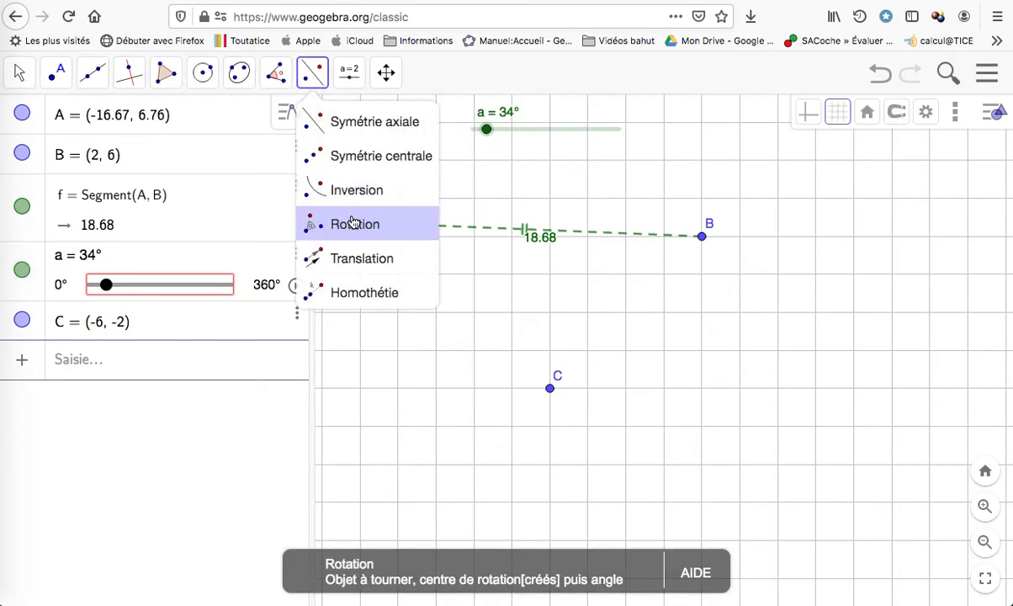
pyautogui.click(471, 232)
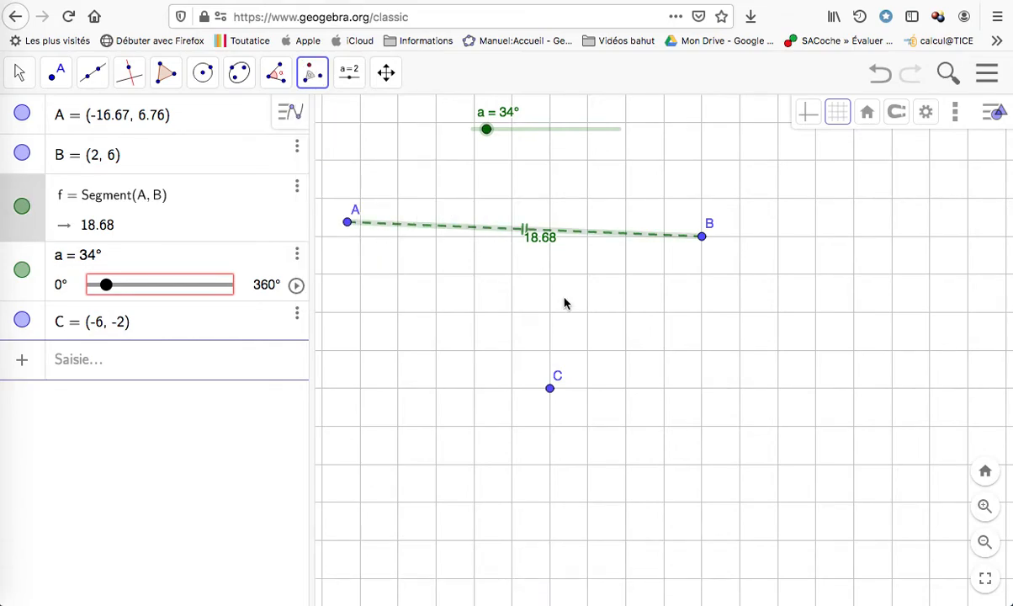
pyautogui.click(551, 395)
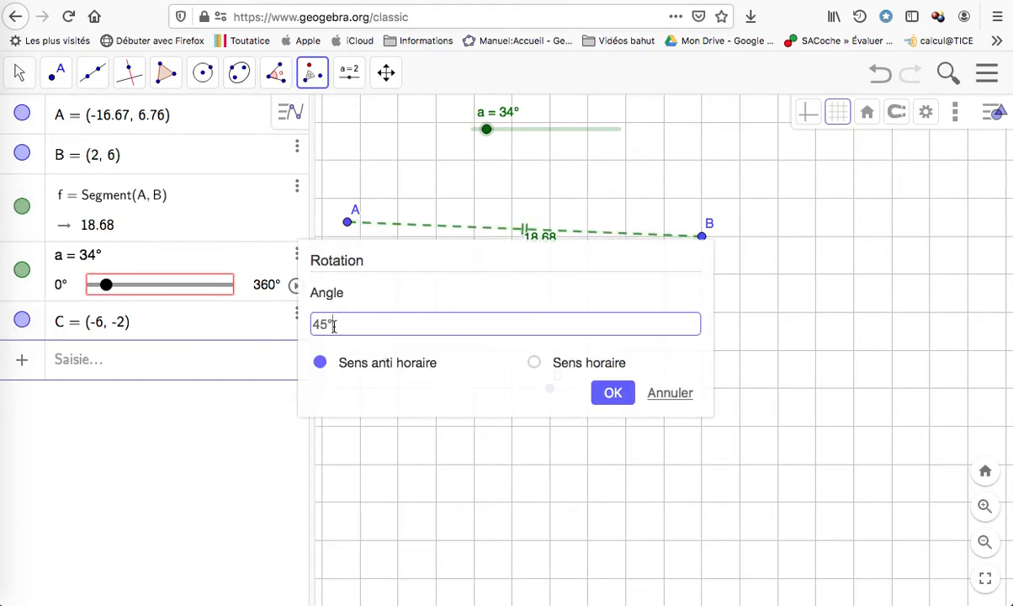
pyautogui.moveTo(335, 326); pyautogui.dragTo(287, 327)
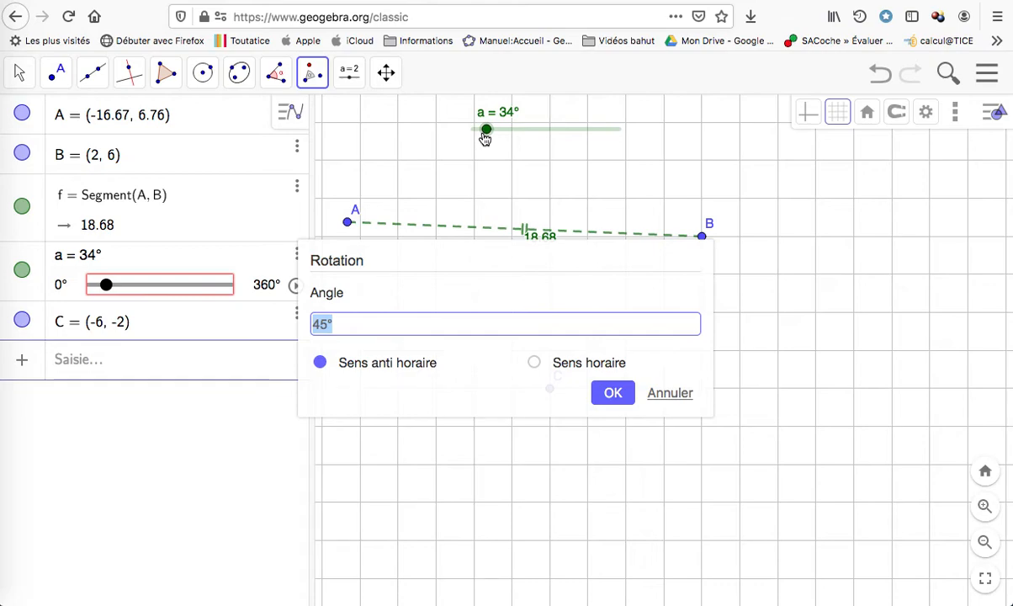
pyautogui.write('a')
pyautogui.click(578, 369)
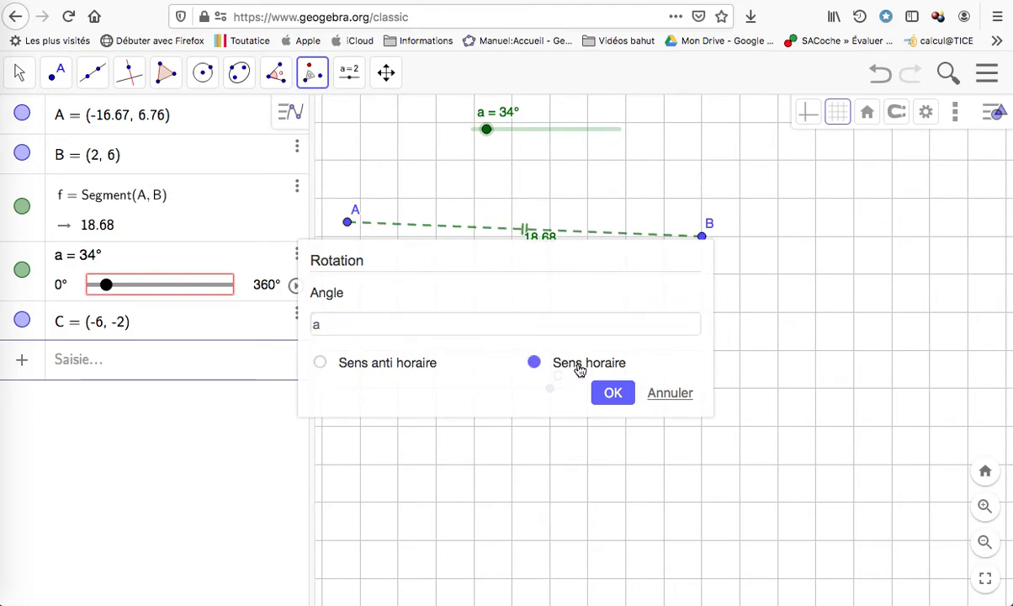
pyautogui.click(613, 394)
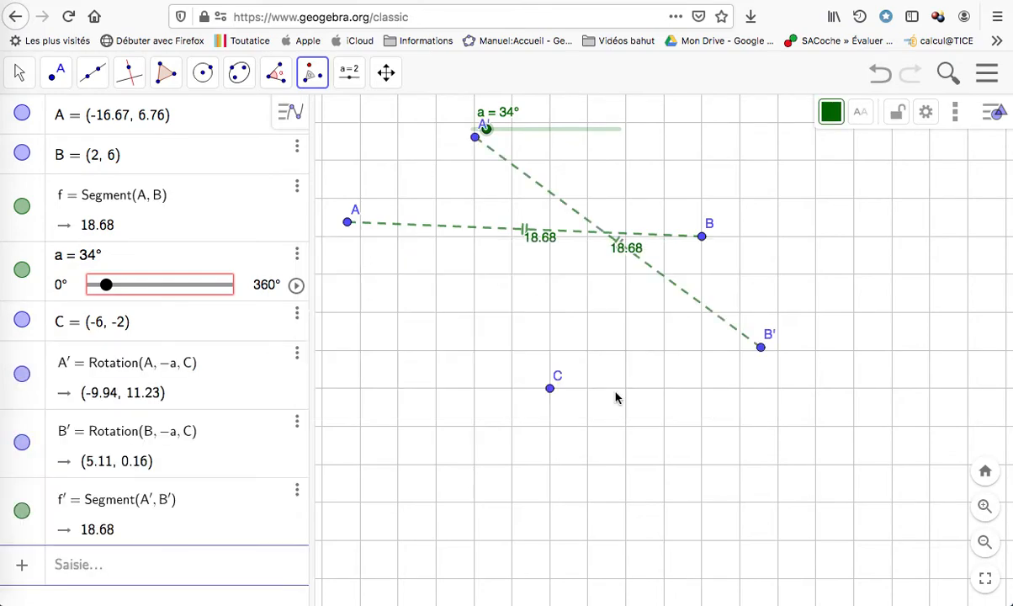
# Step: Move slider a to 0° with the Déplacer tool to drive the rotated segment
pyautogui.click(486, 132)
pyautogui.click(21, 73)
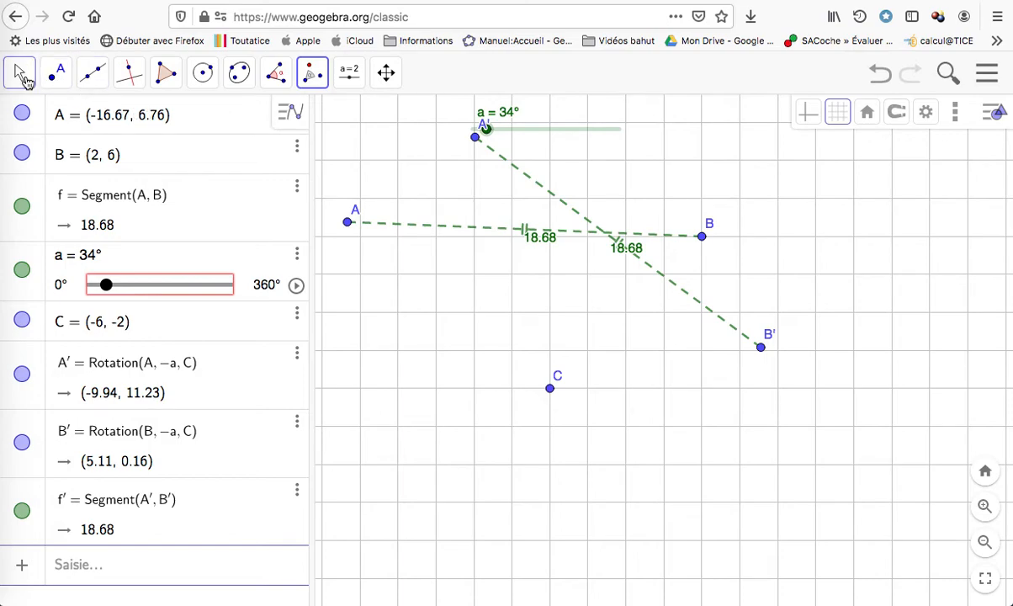
pyautogui.moveTo(63, 81)
pyautogui.moveTo(488, 132); pyautogui.dragTo(411, 257)
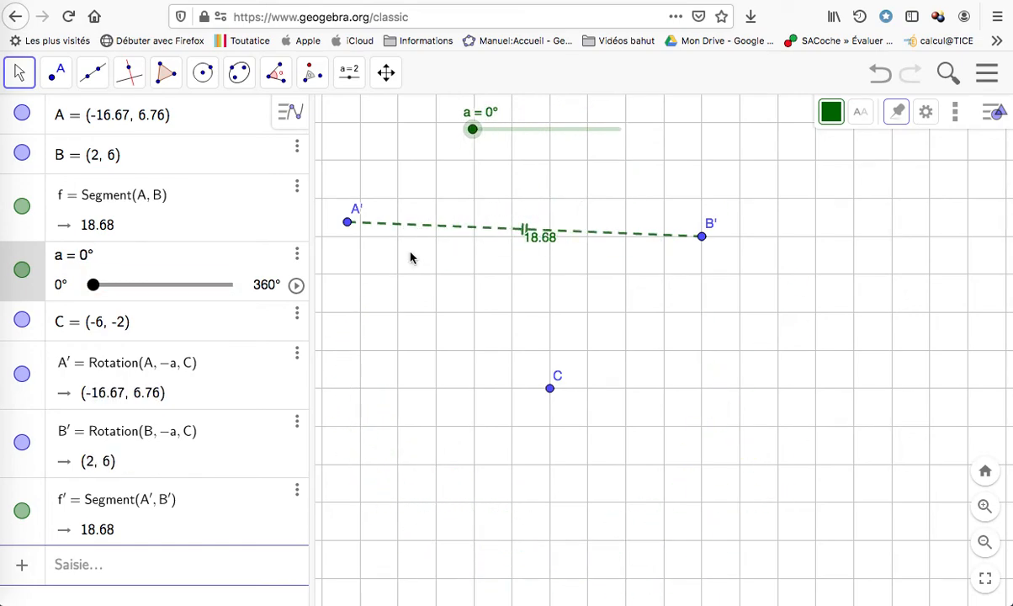
# Step: Switch to GeoGebra Géométrie and review its tool categories from Points to Transformations, including the Rotation tool
pyautogui.click(799, 2)
pyautogui.scroll(-10, 118, 387)
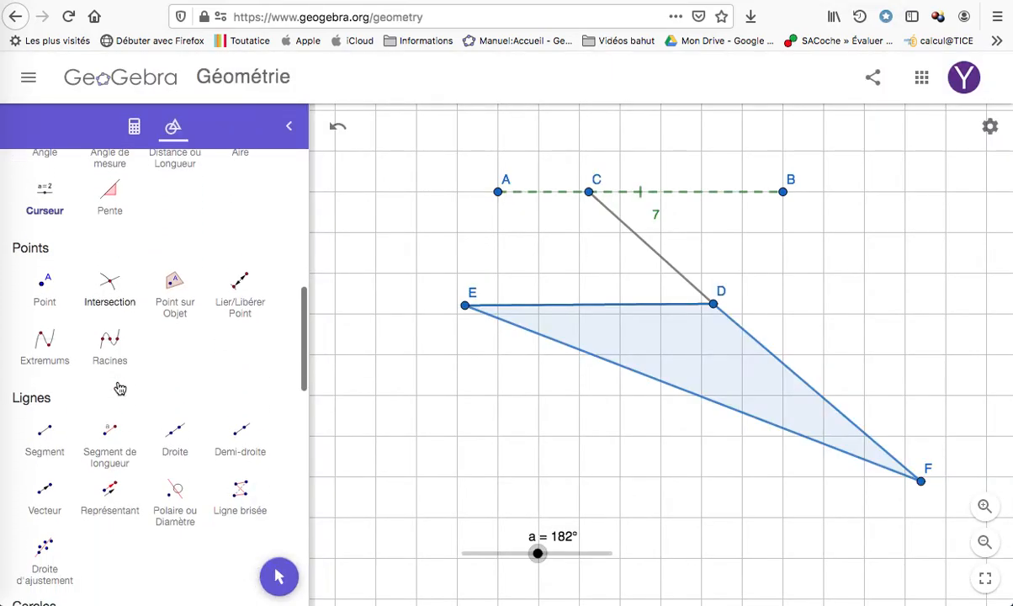
pyautogui.scroll(-10, 119, 387)
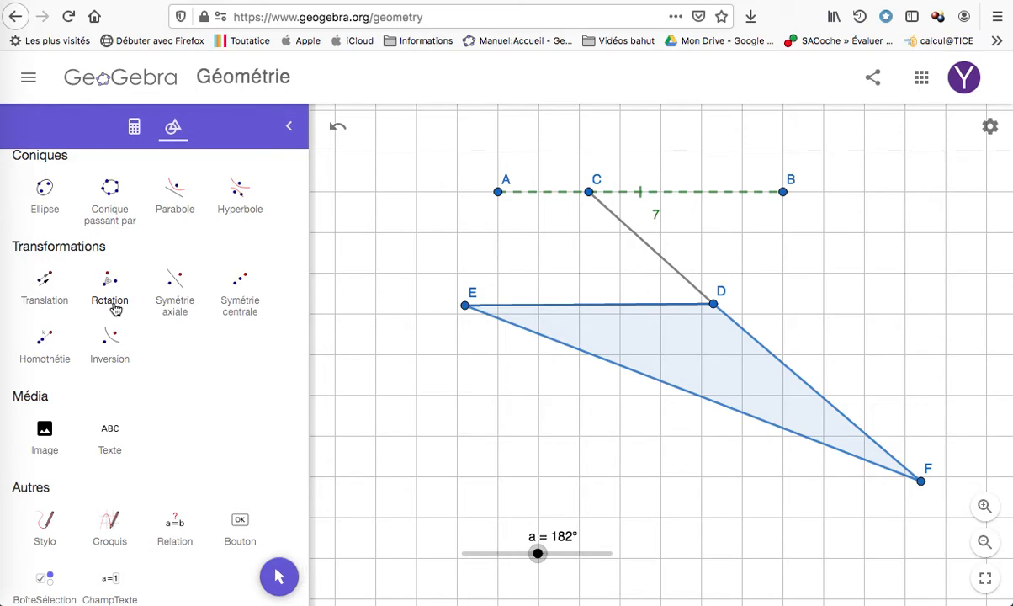
pyautogui.scroll(10, 115, 309)
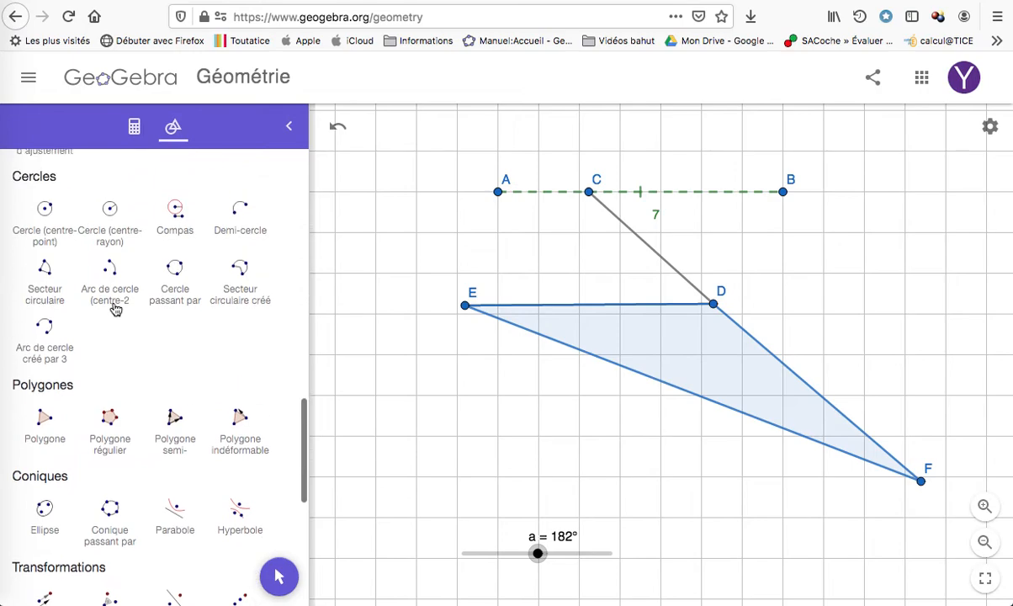
pyautogui.scroll(8, 115, 310)
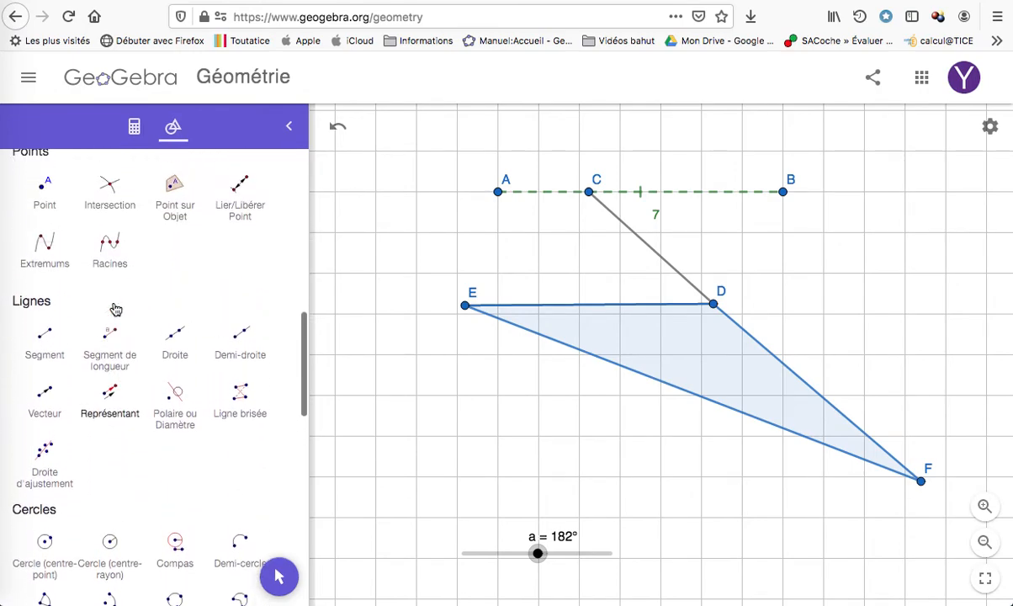
pyautogui.scroll(1, 112, 310)
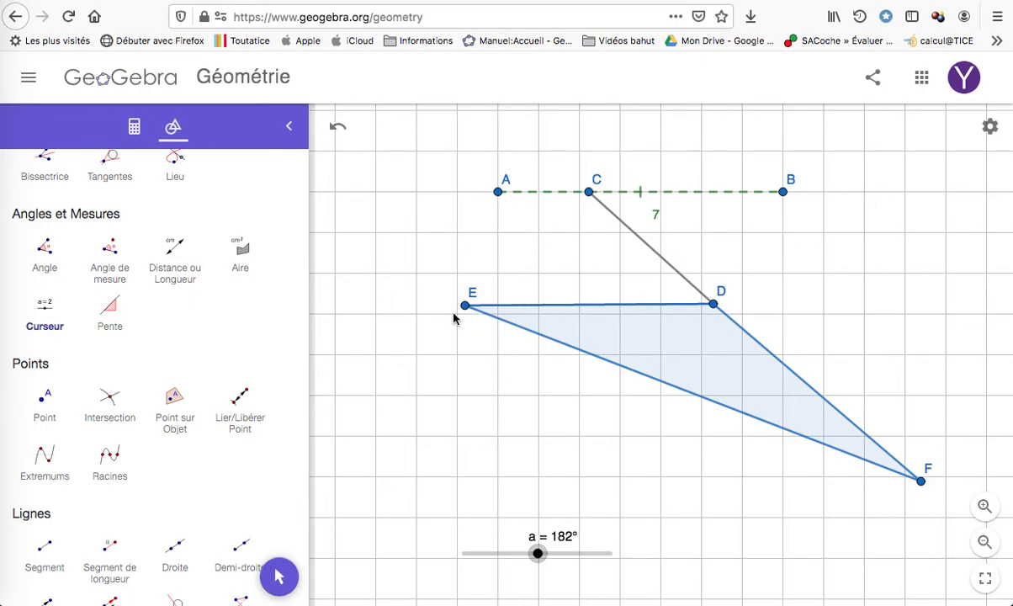
# Step: Mark angle CDE on the figure with the Angle tool, using D as the vertex
pyautogui.click(44, 248)
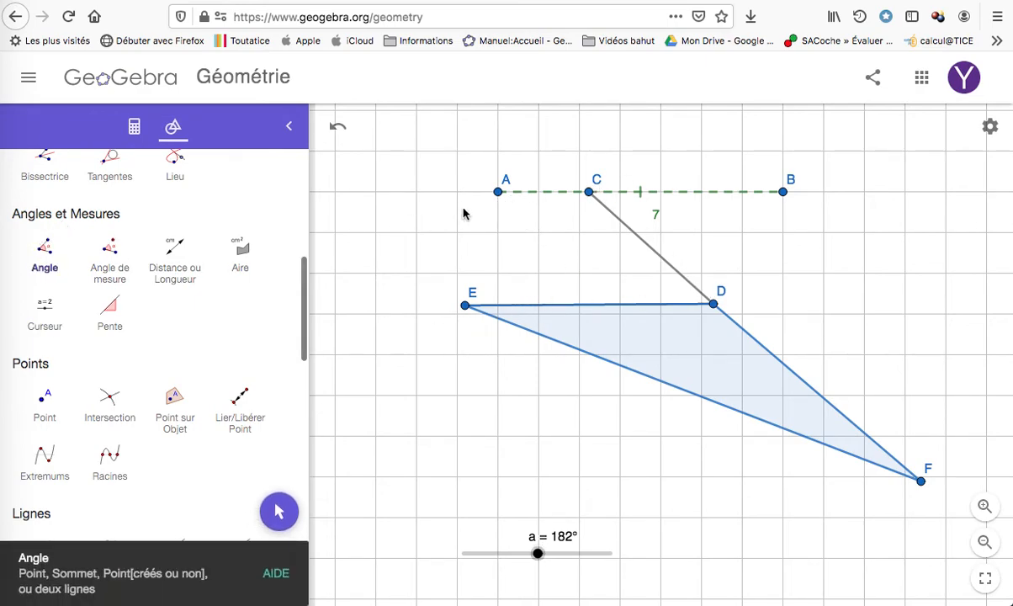
pyautogui.click(588, 193)
pyautogui.click(713, 304)
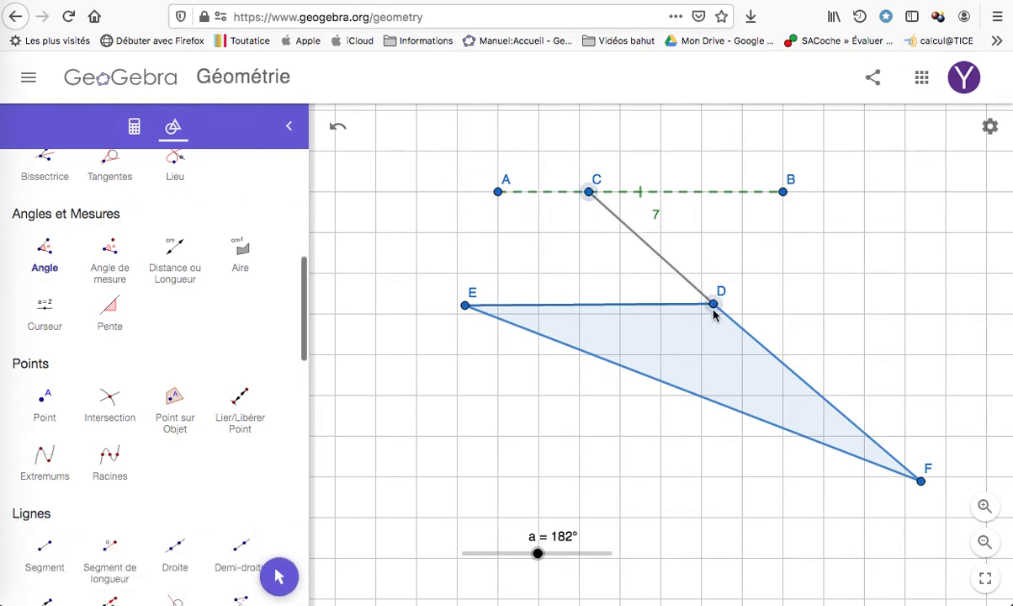
pyautogui.click(465, 306)
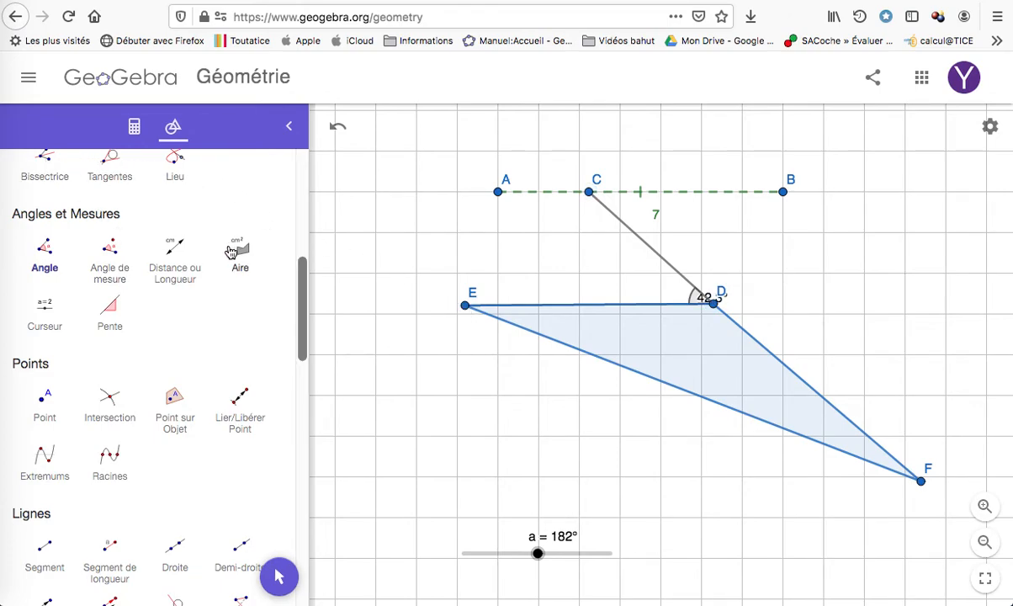
# Step: Move the value label of angle CDE clear of point D, just outside the angle's arc
pyautogui.scroll(5, 151, 261)
pyautogui.click(42, 207)
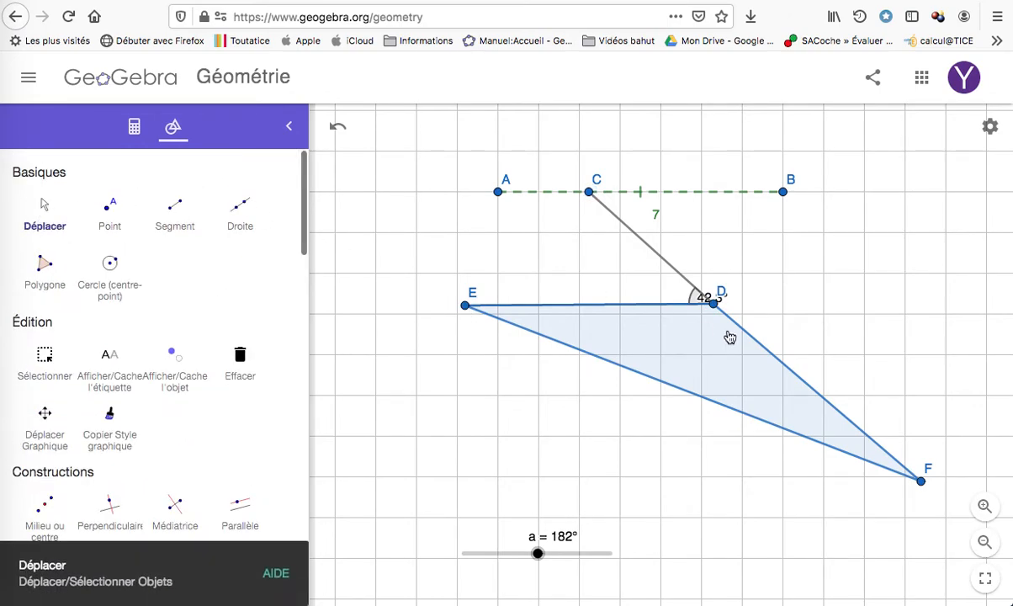
pyautogui.click(648, 294)
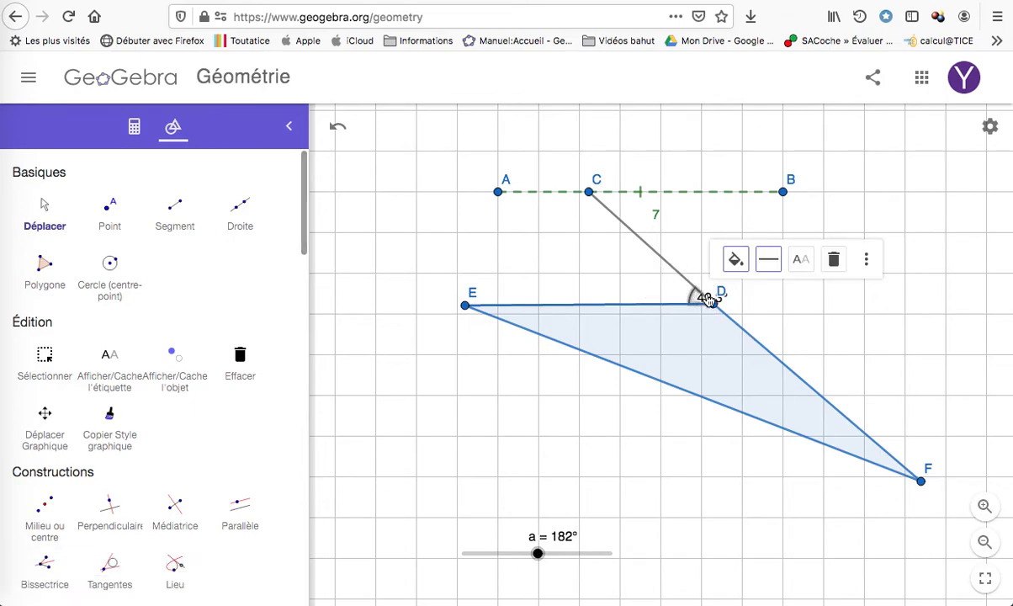
pyautogui.moveTo(709, 298); pyautogui.dragTo(654, 290)
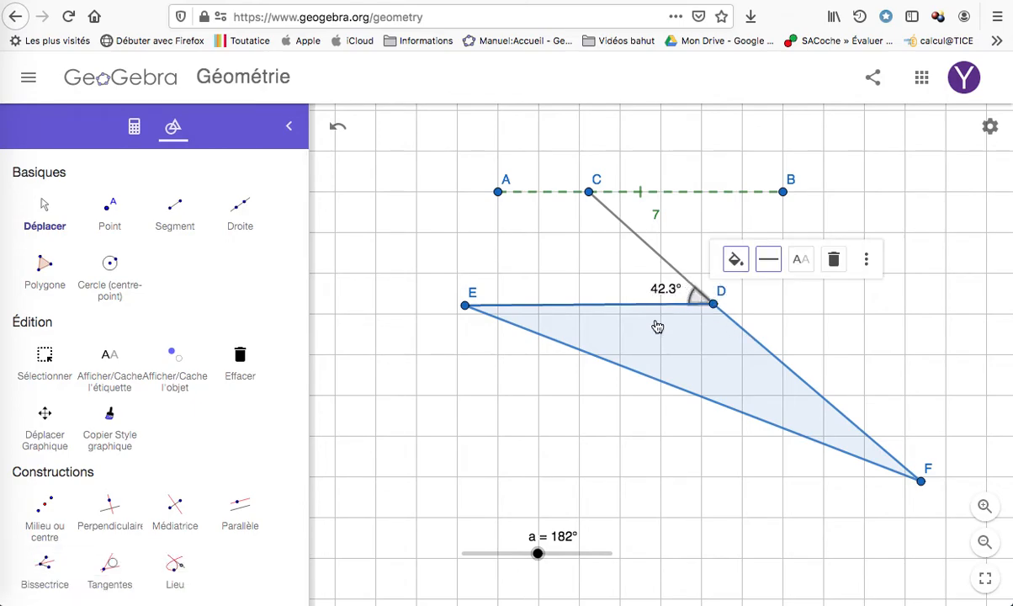
# Step: Style angle CDE in green with a dashed outline and a fill opacity of 100
pyautogui.click(730, 259)
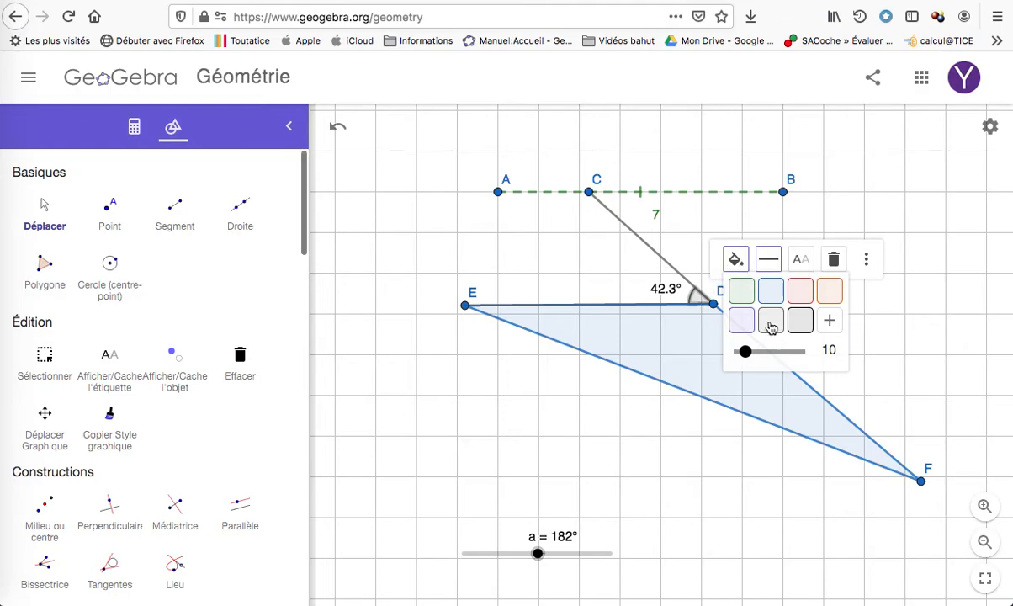
pyautogui.click(742, 291)
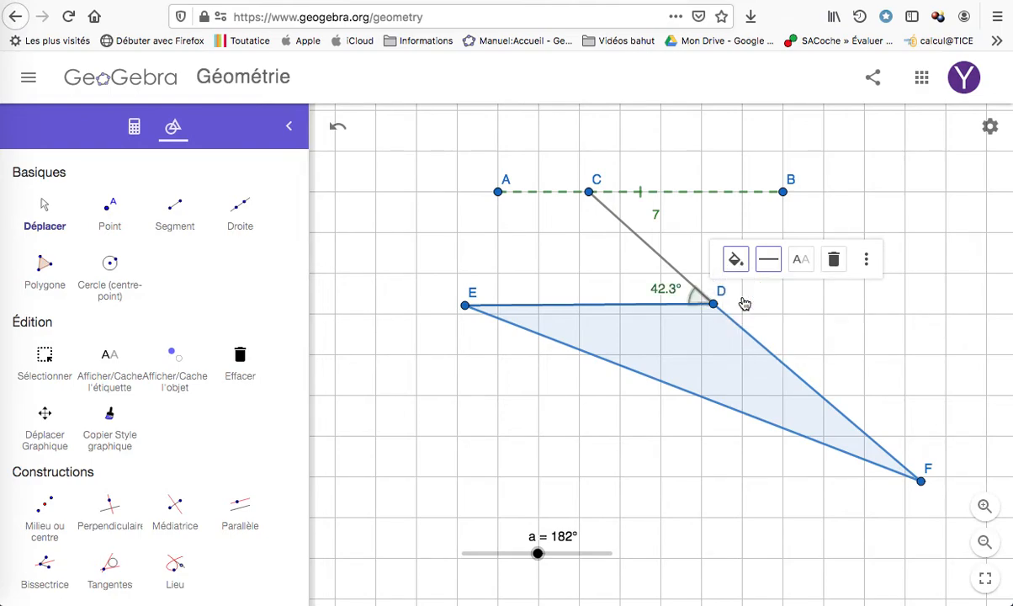
pyautogui.click(768, 264)
pyautogui.click(799, 293)
pyautogui.click(767, 260)
pyautogui.moveTo(798, 322)
pyautogui.mouseDown()
pyautogui.moveTo(864, 333)
pyautogui.moveTo(782, 335)
pyautogui.moveTo(812, 337)
pyautogui.mouseUp()
pyautogui.click(737, 267)
pyautogui.moveTo(746, 351); pyautogui.dragTo(837, 367)
pyautogui.moveTo(753, 355); pyautogui.dragTo(825, 351)
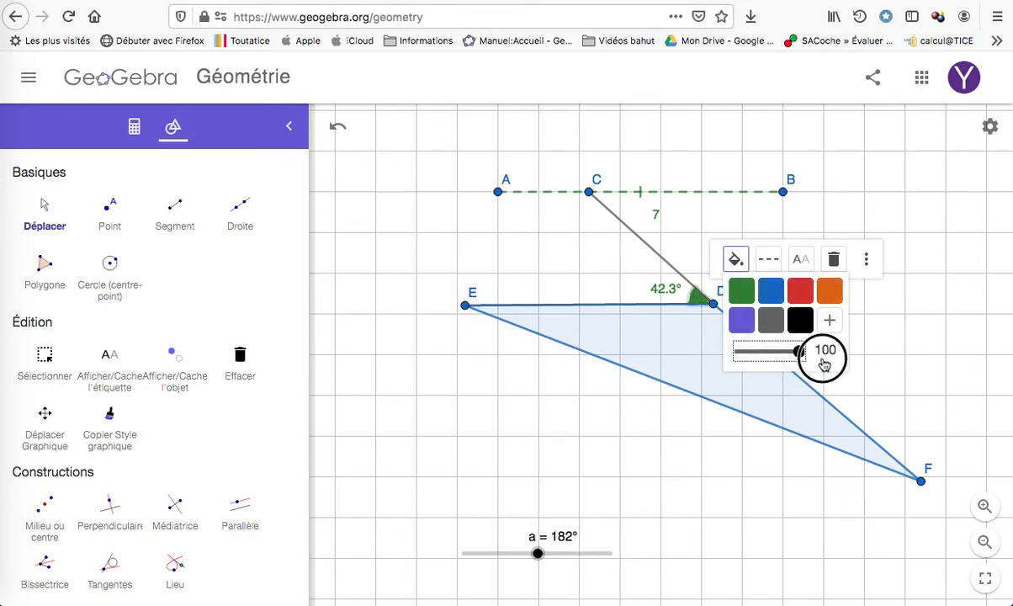
# Step: Examine the label options and properties of angle CDE, including the available Angle entre ranges
pyautogui.click(801, 260)
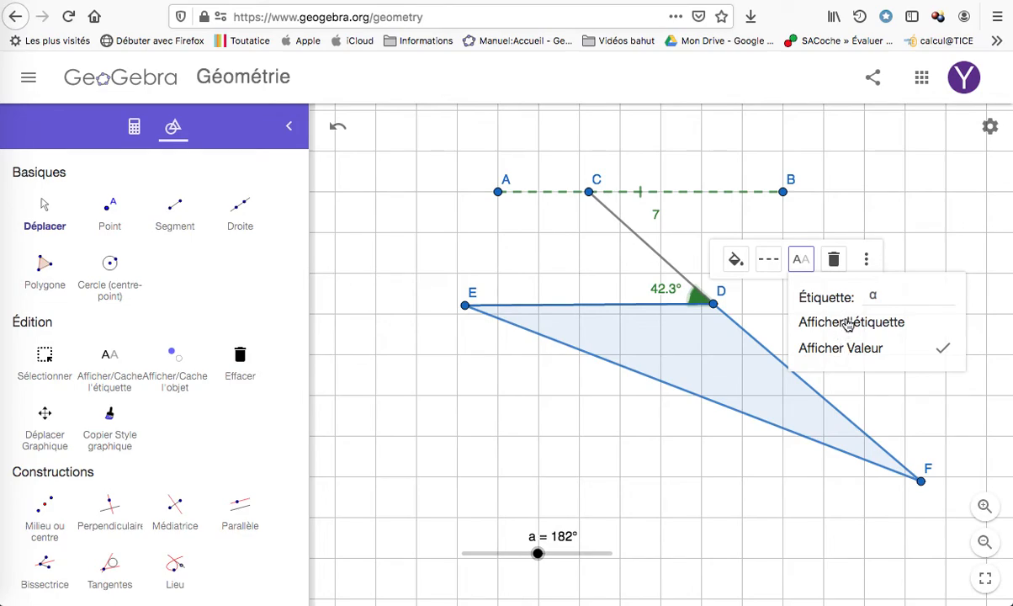
pyautogui.click(867, 261)
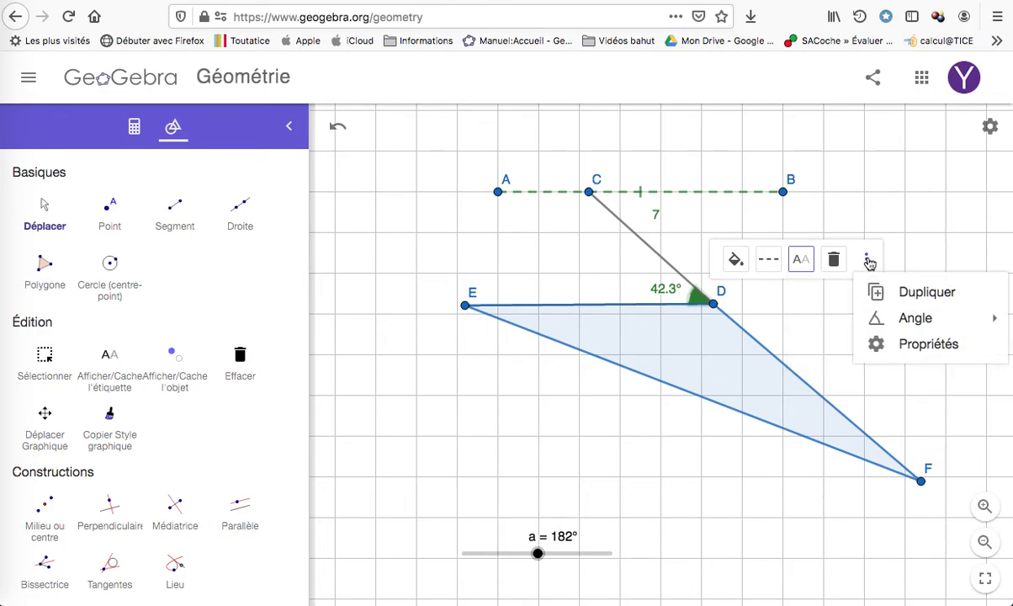
pyautogui.click(919, 352)
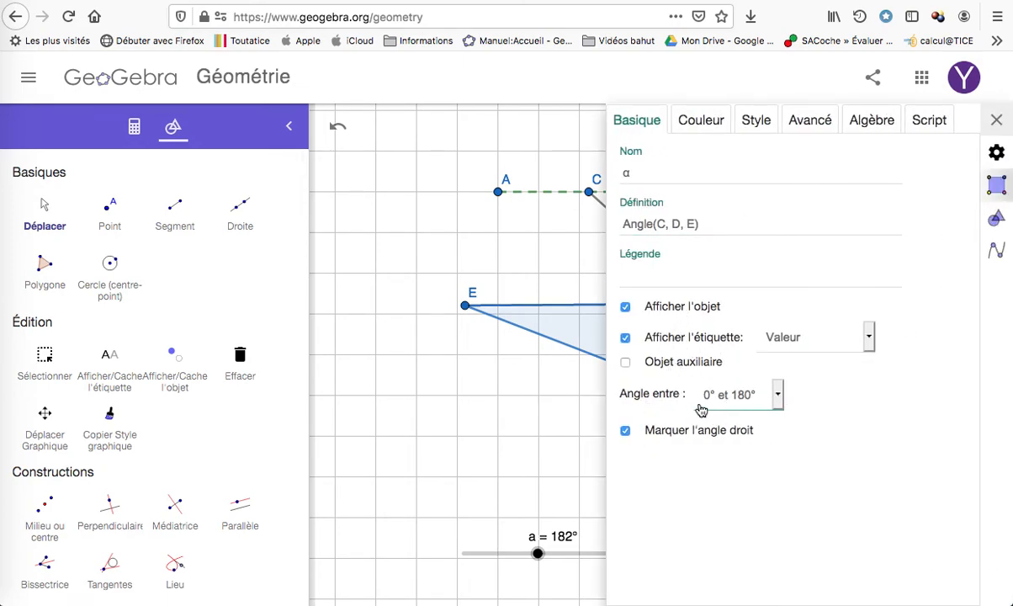
pyautogui.click(777, 394)
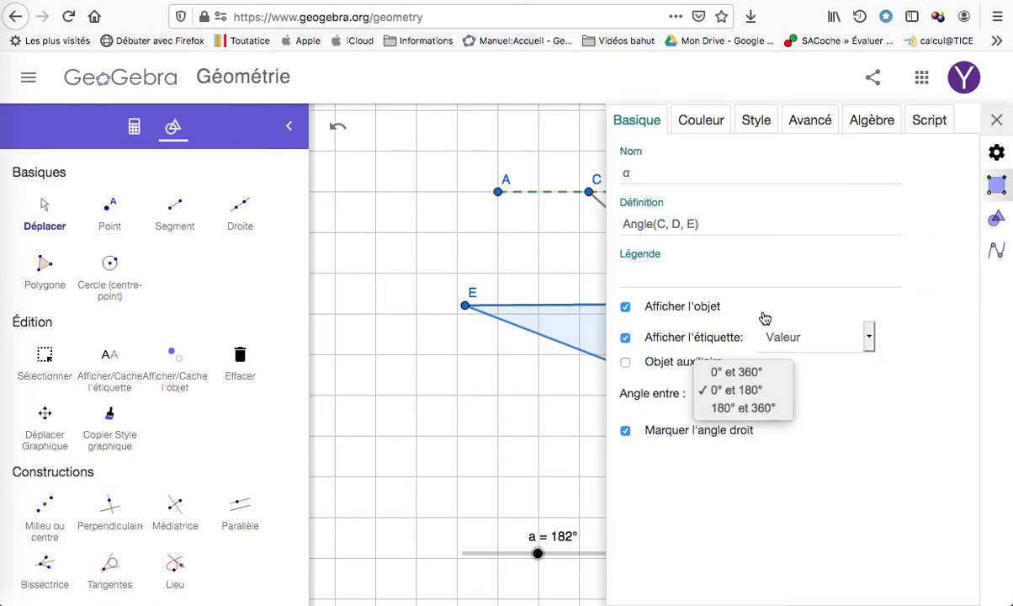
pyautogui.click(996, 120)
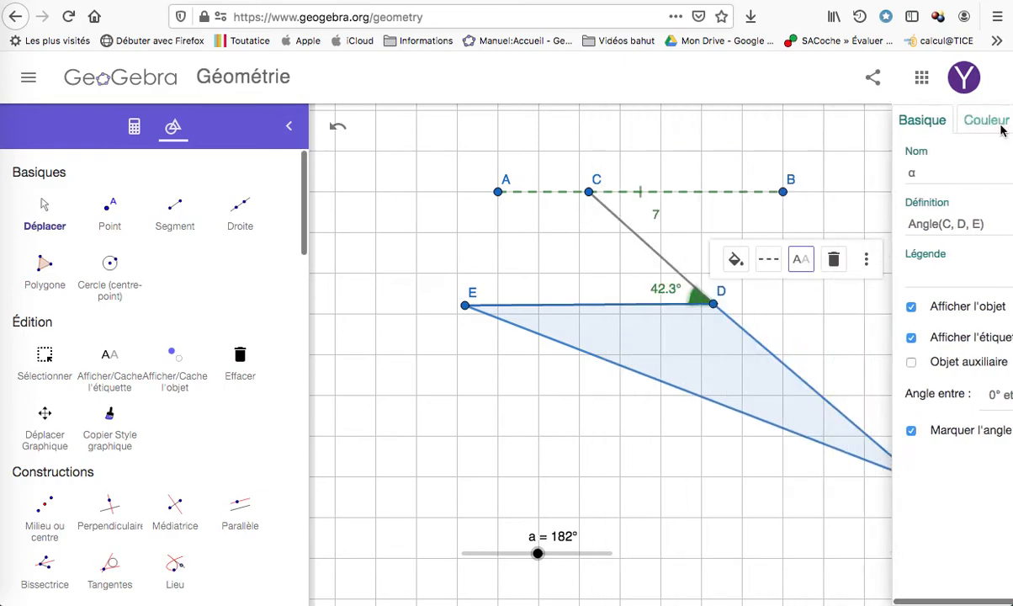
# Step: Return to GeoGebra Classique and draw segments AC and CB
pyautogui.click(876, 0)
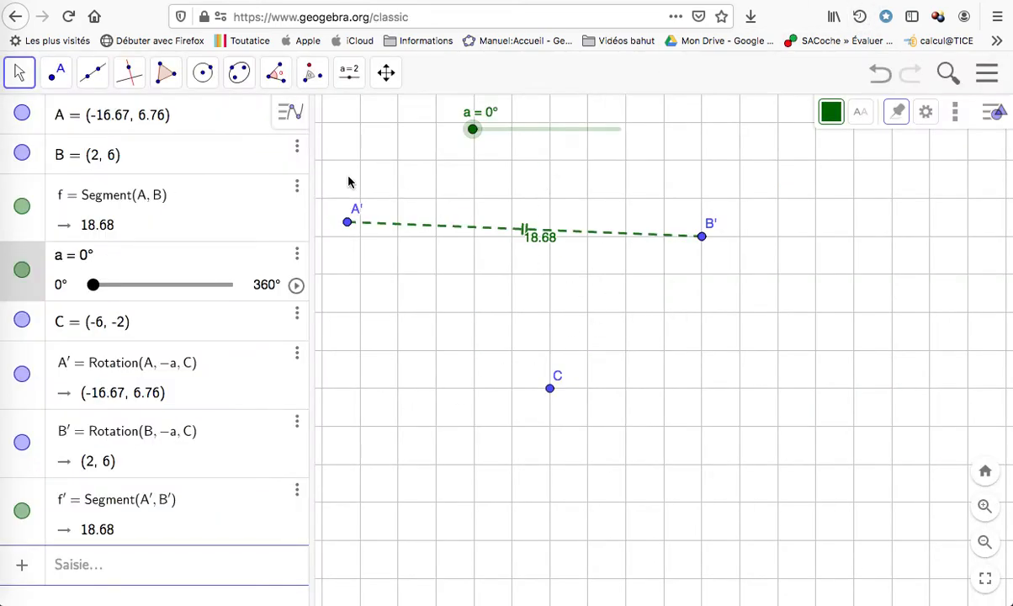
pyautogui.click(92, 72)
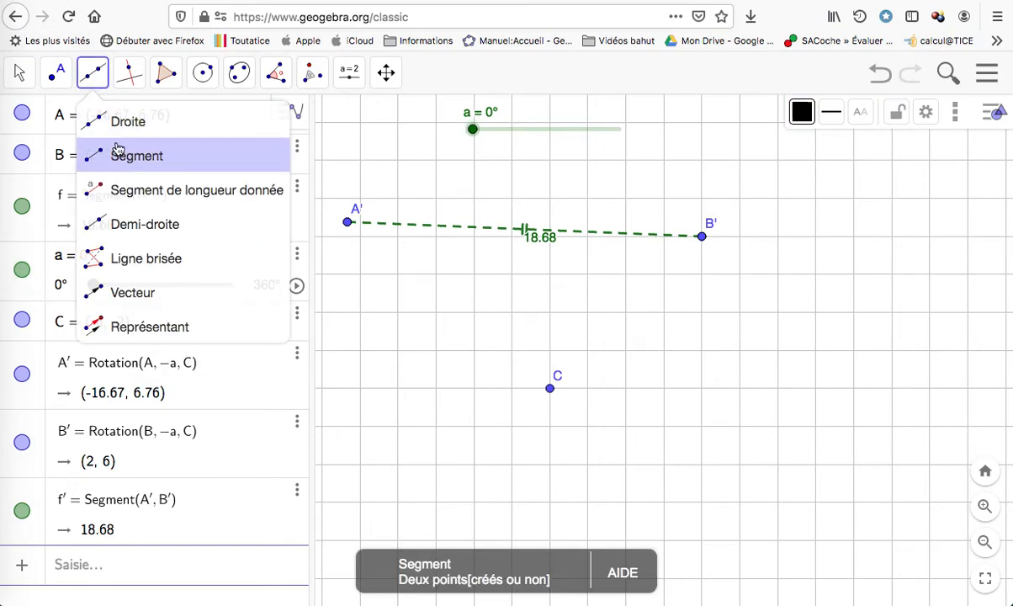
pyautogui.click(119, 153)
pyautogui.click(348, 221)
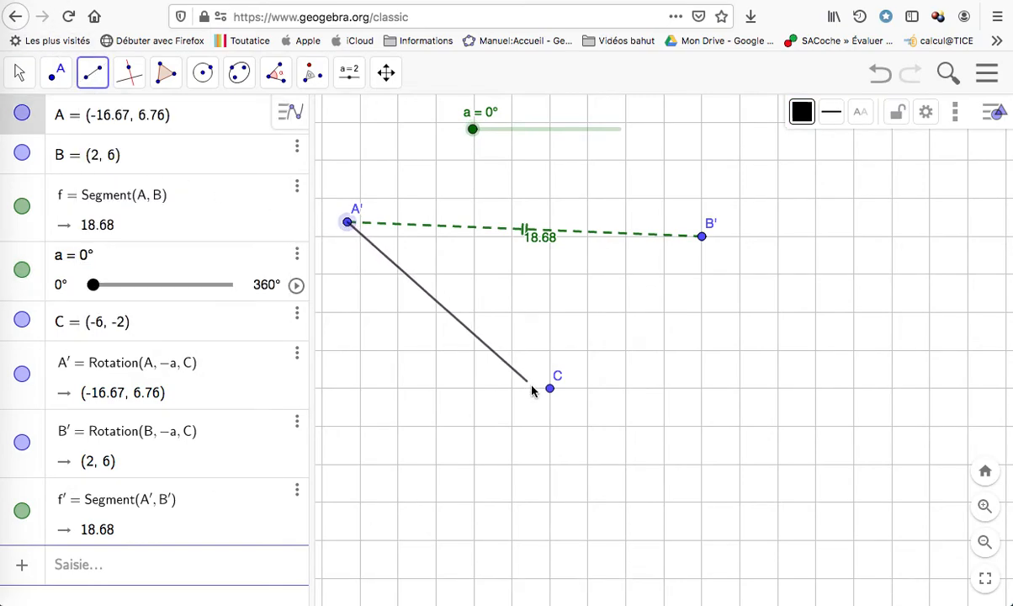
pyautogui.click(548, 390)
pyautogui.click(548, 390)
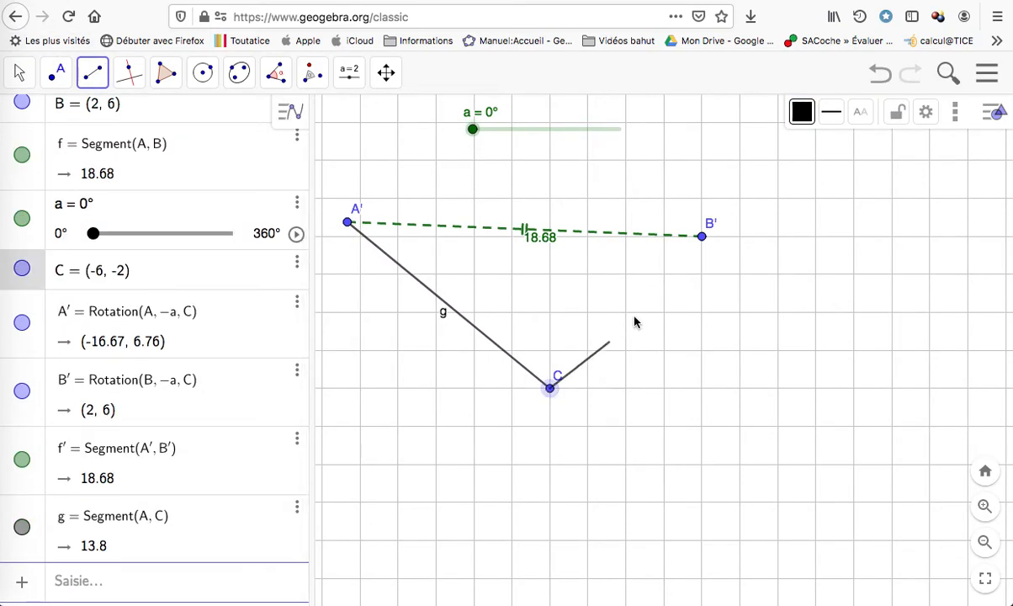
pyautogui.click(703, 237)
# Step: Hide the name labels of segments AC and CB, and move point C's label below the point
pyautogui.click(57, 72)
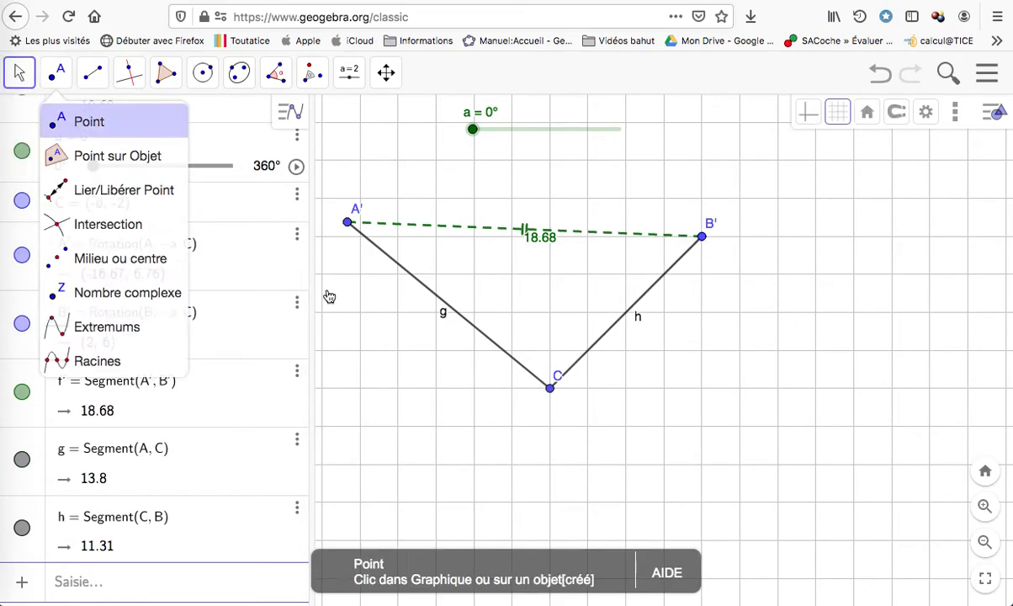
pyautogui.click(492, 344)
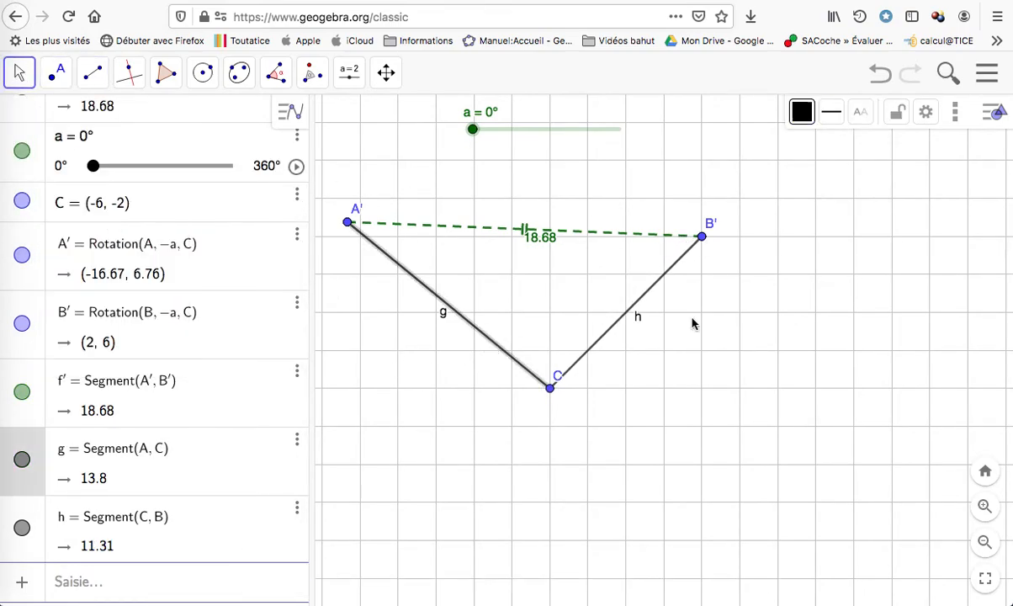
pyautogui.click(859, 112)
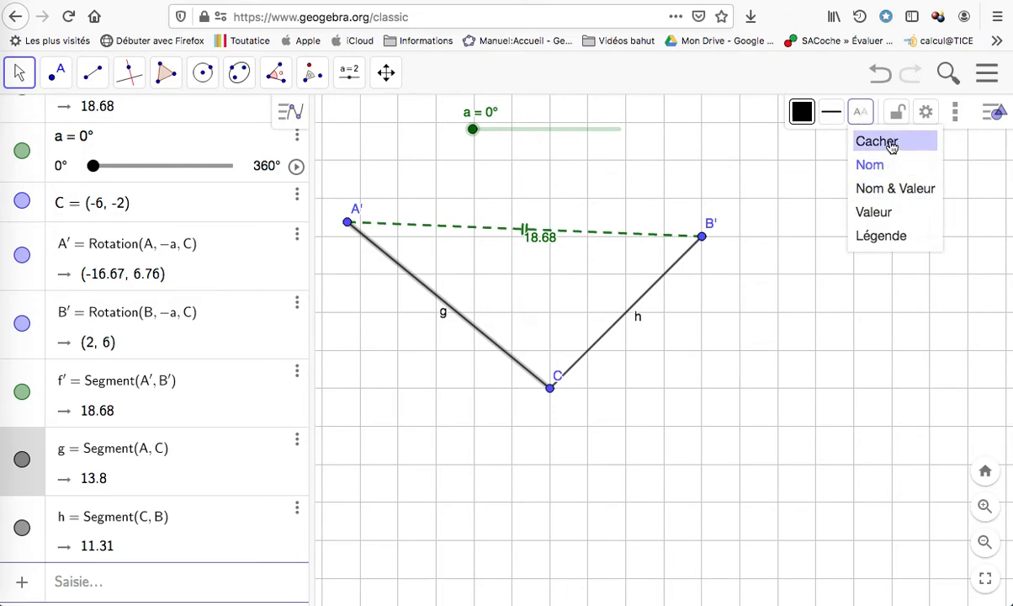
pyautogui.click(888, 144)
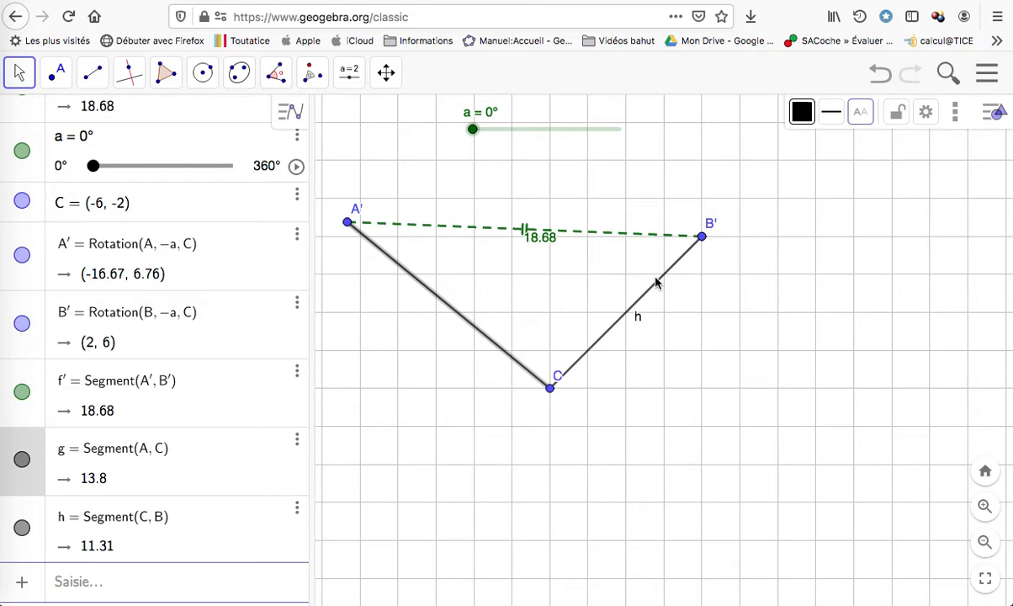
pyautogui.press('Escape')
pyautogui.click(658, 285)
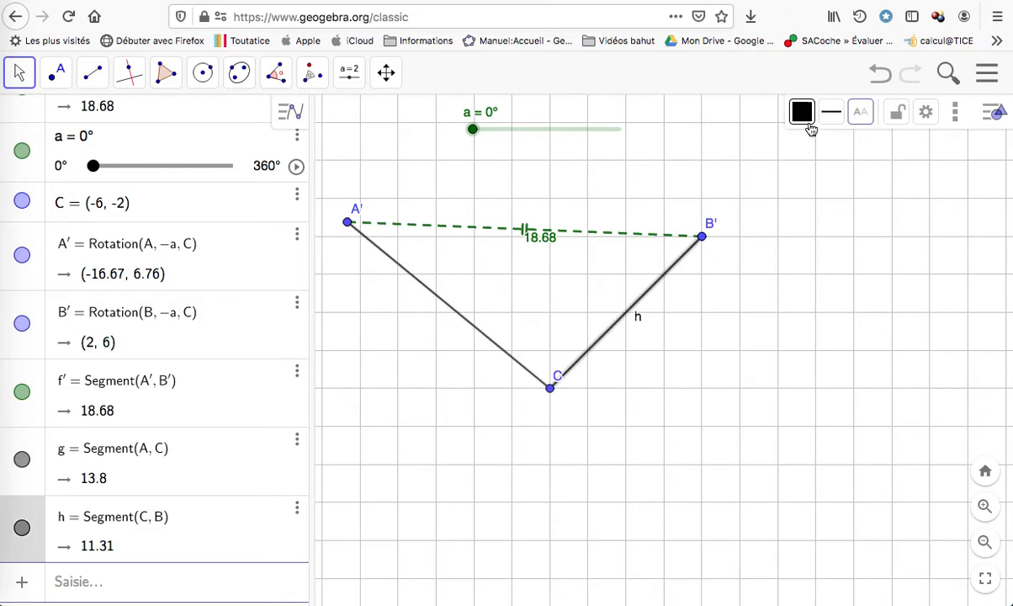
pyautogui.click(860, 115)
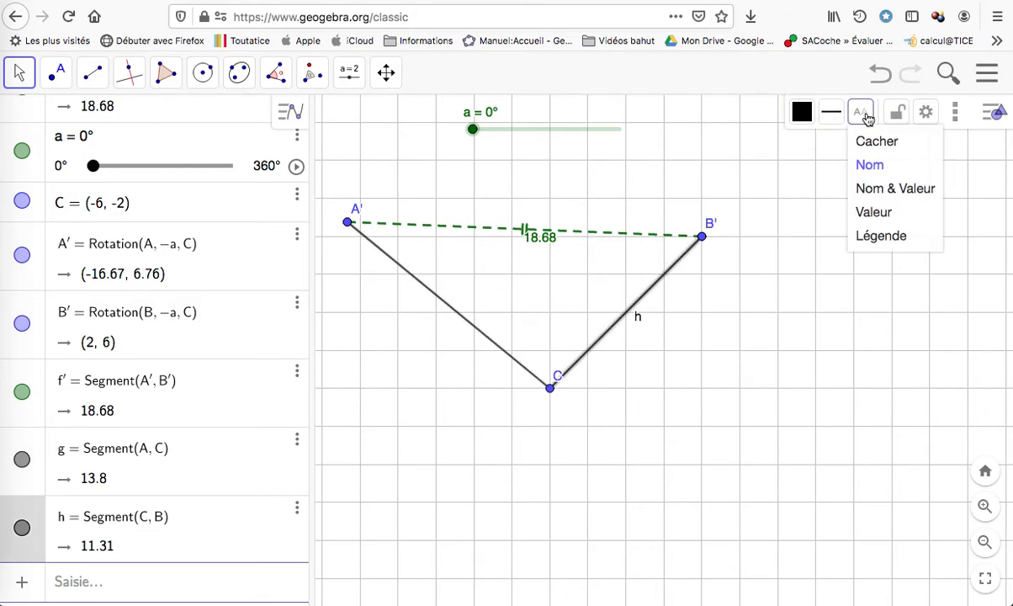
pyautogui.click(891, 149)
pyautogui.click(750, 422)
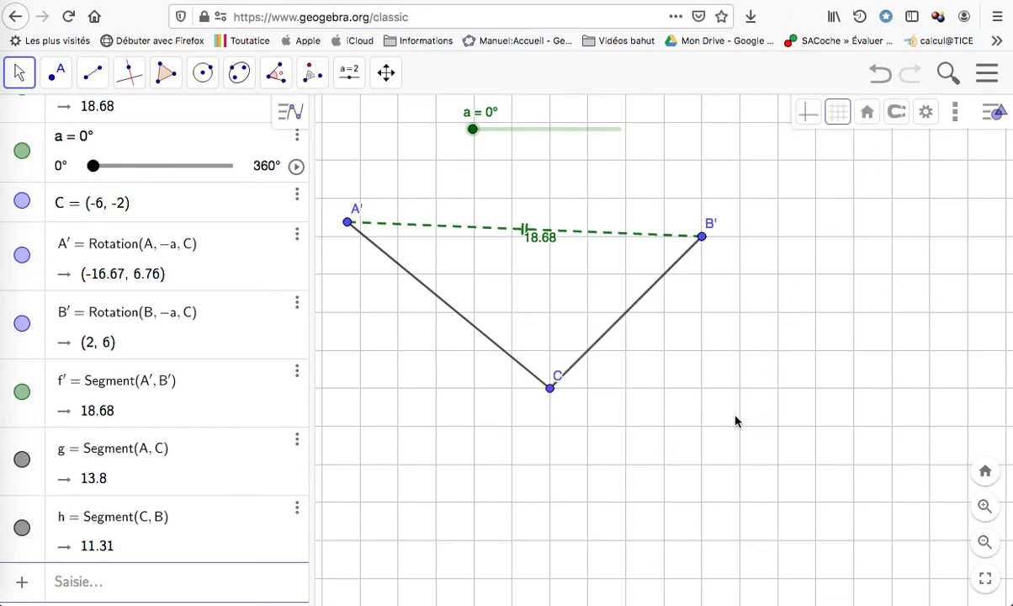
pyautogui.moveTo(558, 382); pyautogui.dragTo(549, 427)
# Step: Mark the angle from A through vertex C to B and restrict it to the range 0° à 180°
pyautogui.click(276, 73)
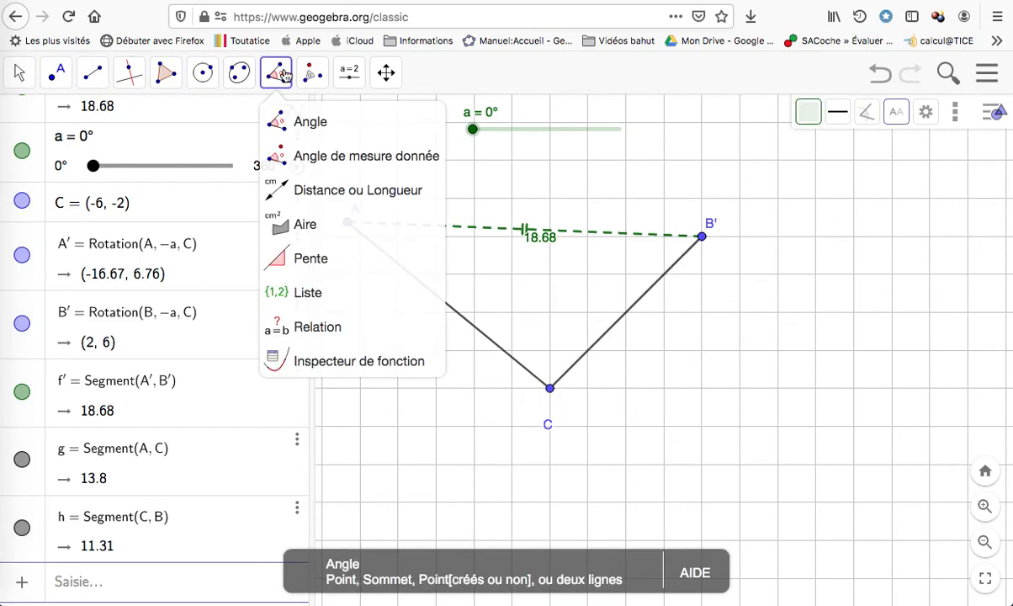
pyautogui.click(311, 123)
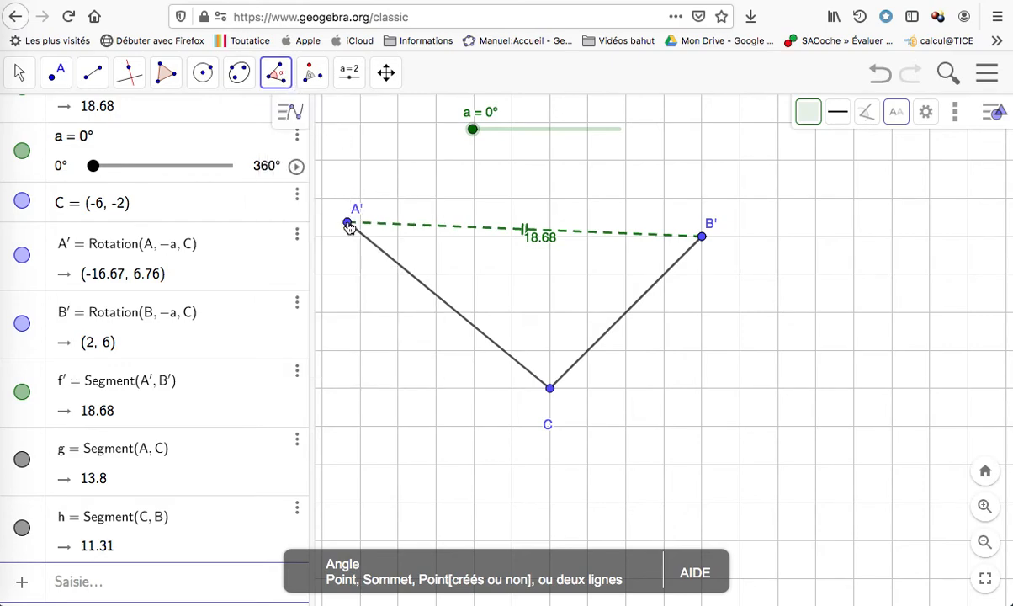
pyautogui.click(549, 388)
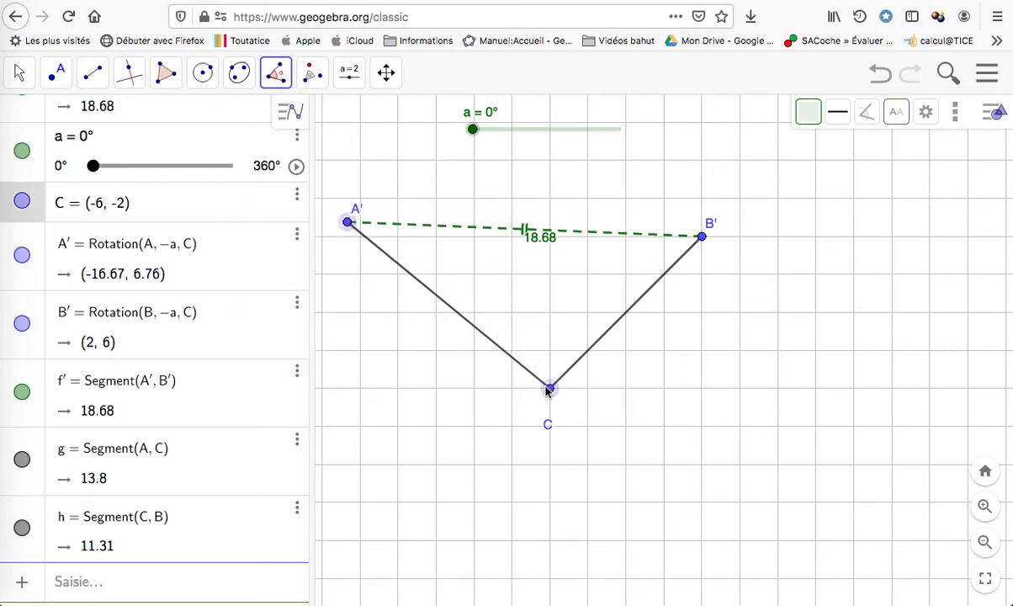
pyautogui.click(702, 238)
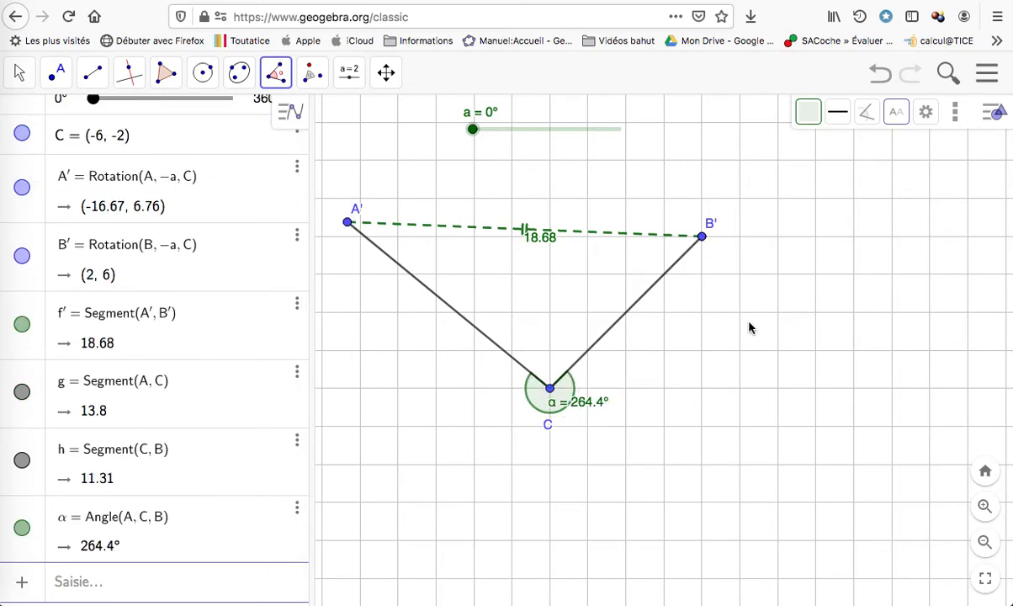
pyautogui.click(868, 116)
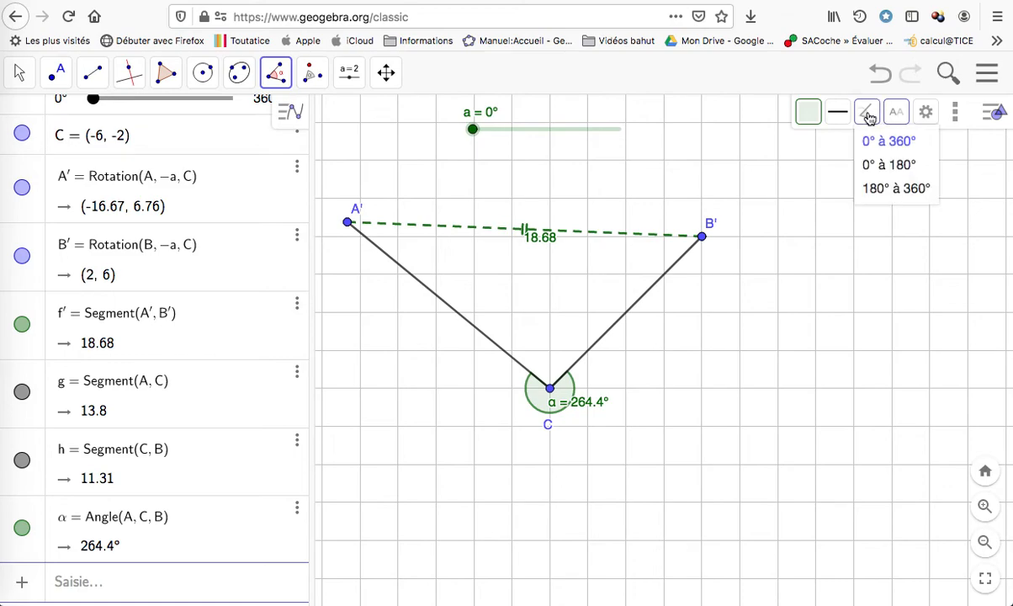
pyautogui.click(886, 166)
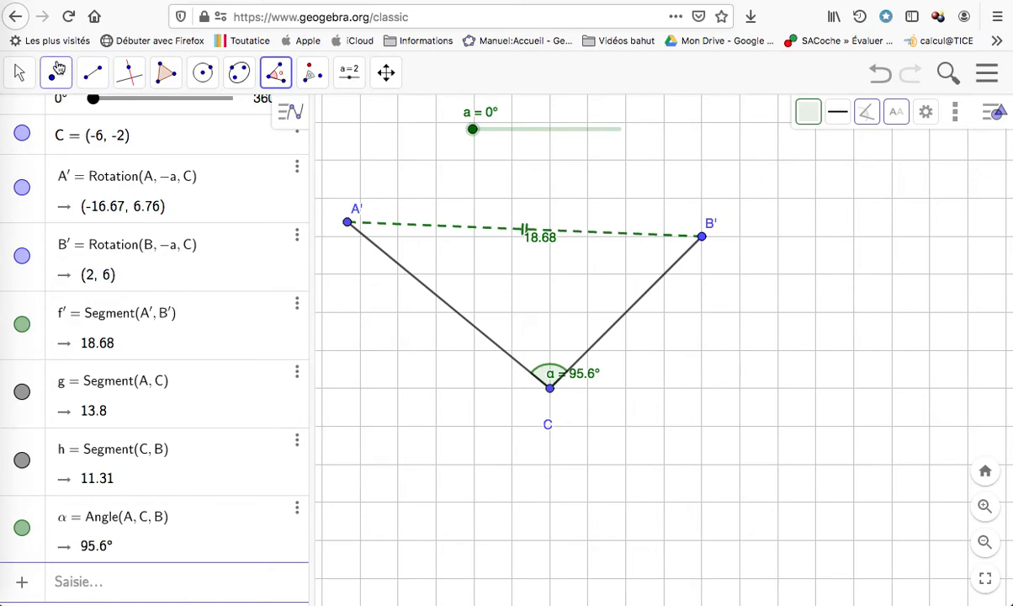
# Step: Undo the marked angle and mark the angle again in the order B, C, A
pyautogui.click(885, 76)
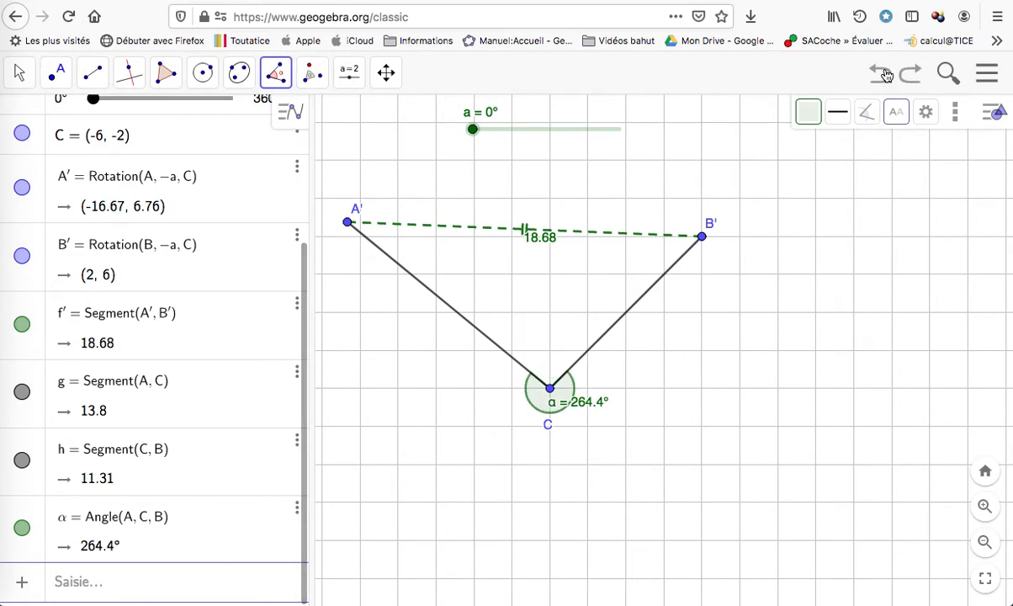
pyautogui.click(885, 75)
pyautogui.click(701, 239)
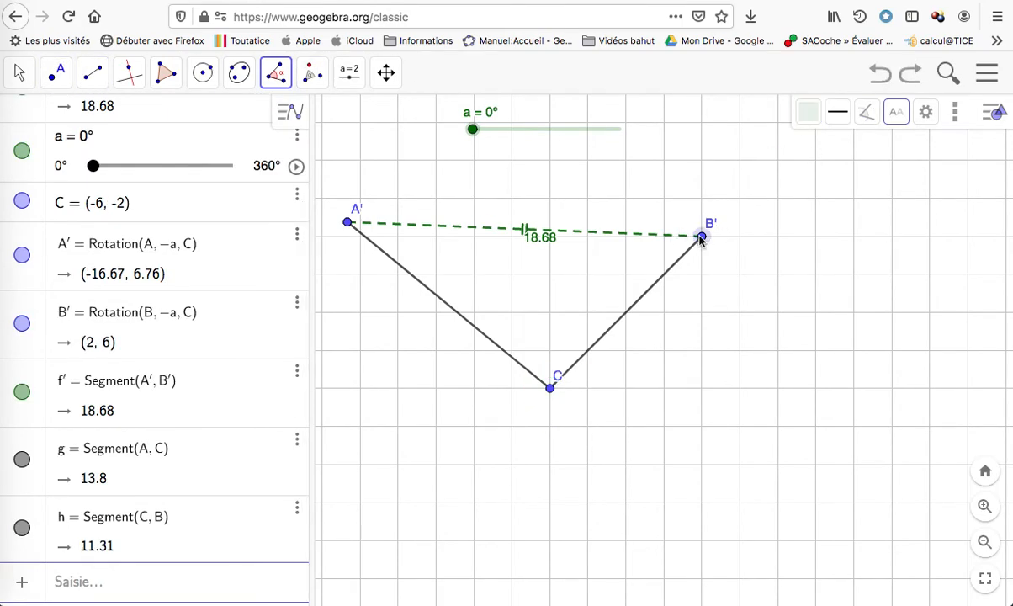
pyautogui.click(550, 388)
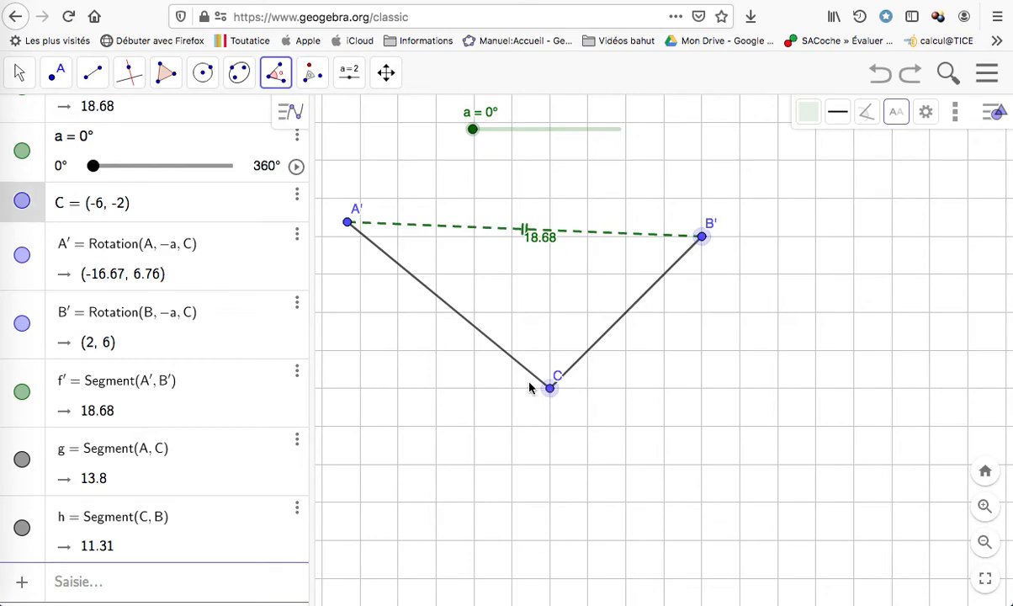
pyautogui.click(346, 224)
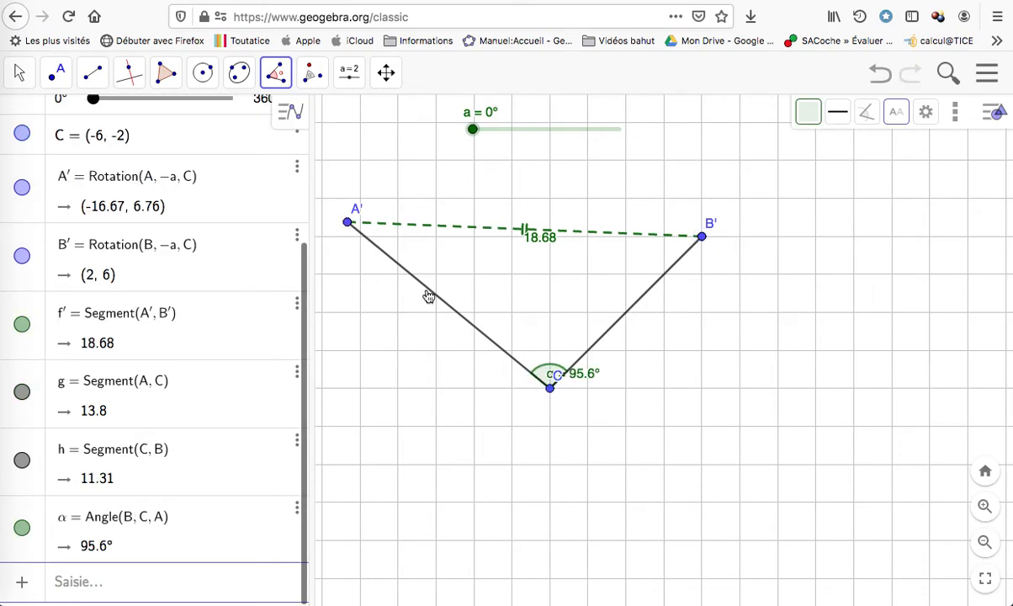
# Step: Review the range options of the angle at C and set its range to 0° à 360°
pyautogui.click(866, 114)
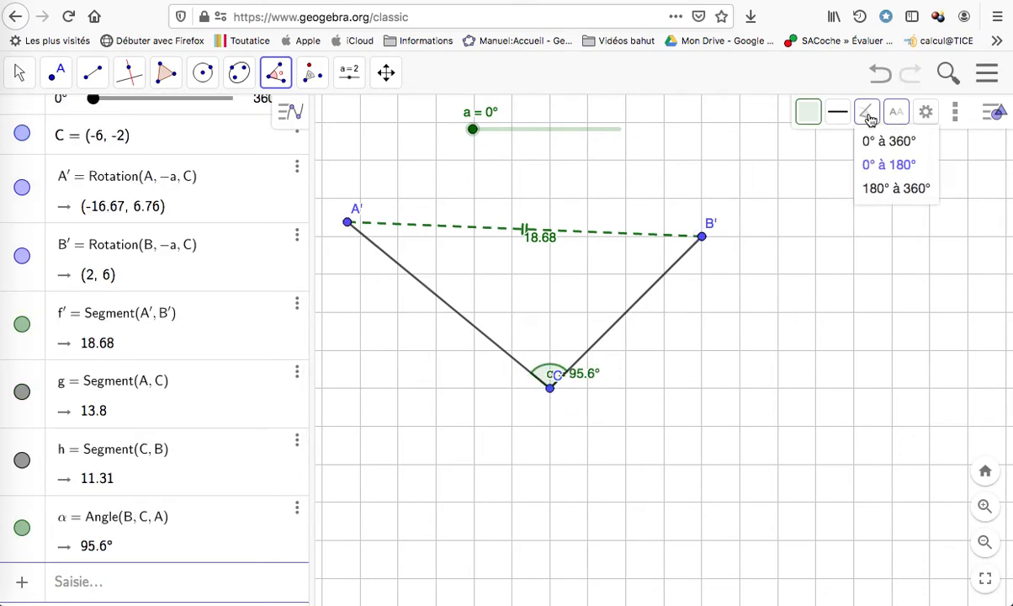
pyautogui.click(902, 156)
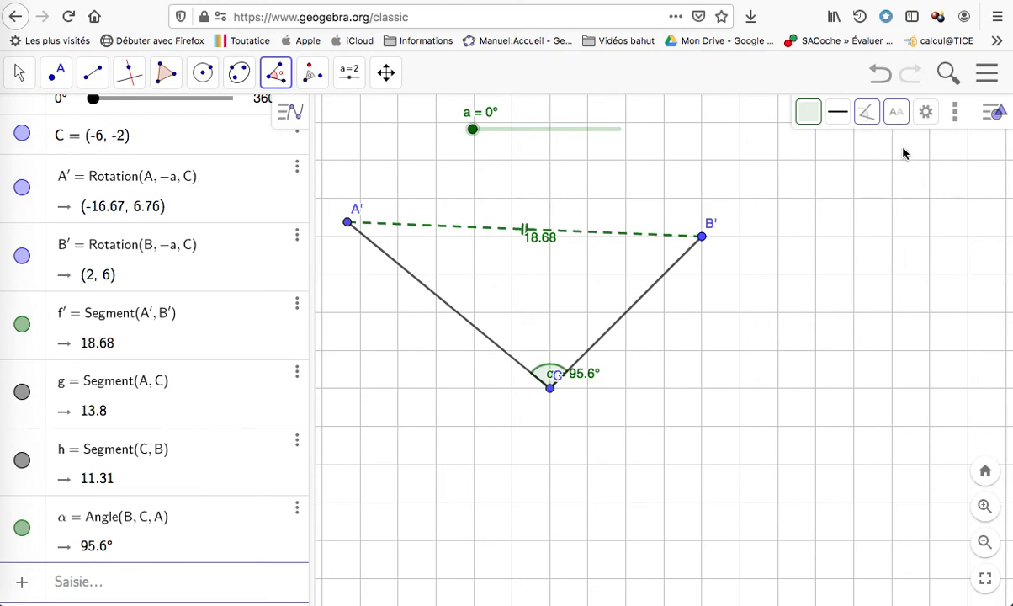
pyautogui.click(867, 112)
pyautogui.click(841, 160)
pyautogui.click(869, 113)
pyautogui.click(877, 148)
pyautogui.click(869, 119)
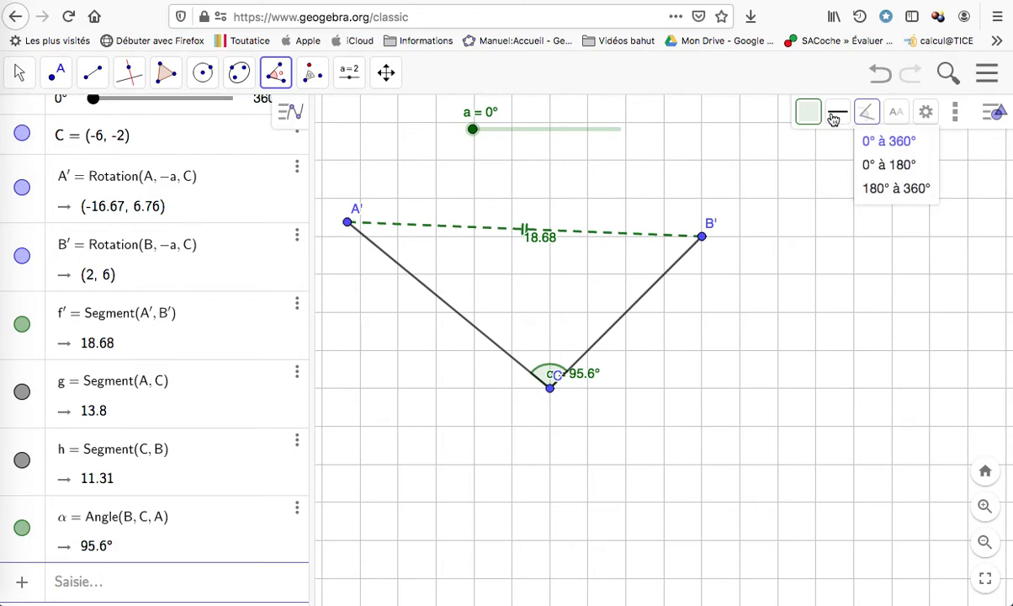
# Step: Move the dashed segment AB so that A lies at about (-12.6, 6.3) and B at about (6.1, 5.5)
pyautogui.click(17, 76)
pyautogui.click(93, 73)
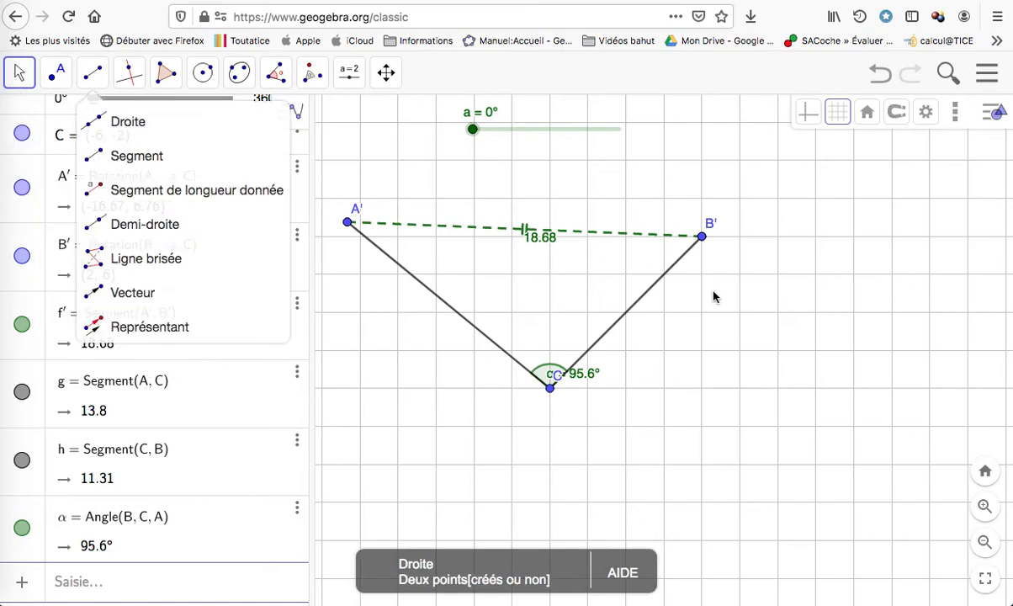
pyautogui.press('Escape')
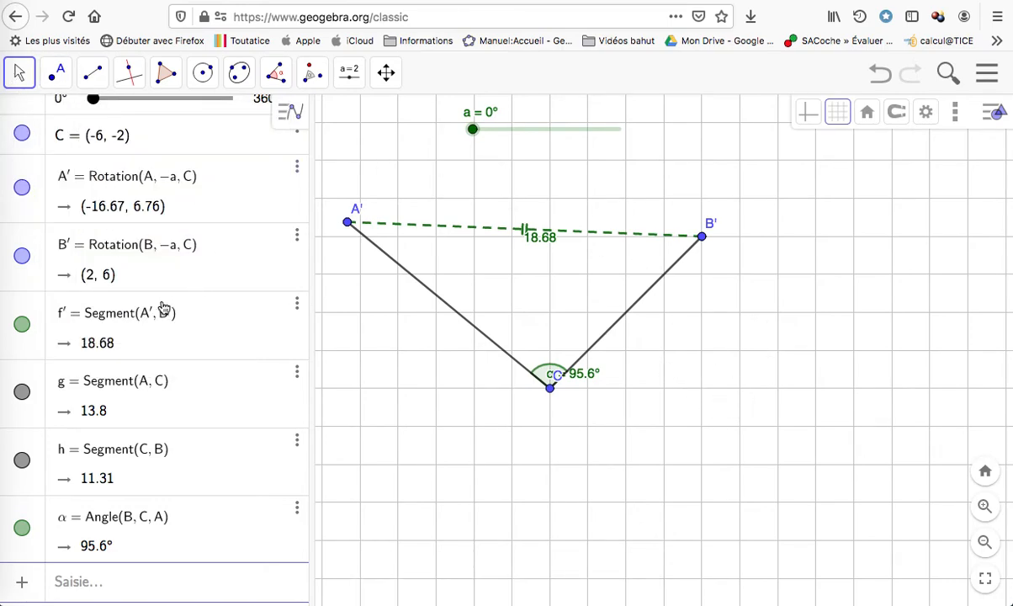
pyautogui.scroll(3, 155, 308)
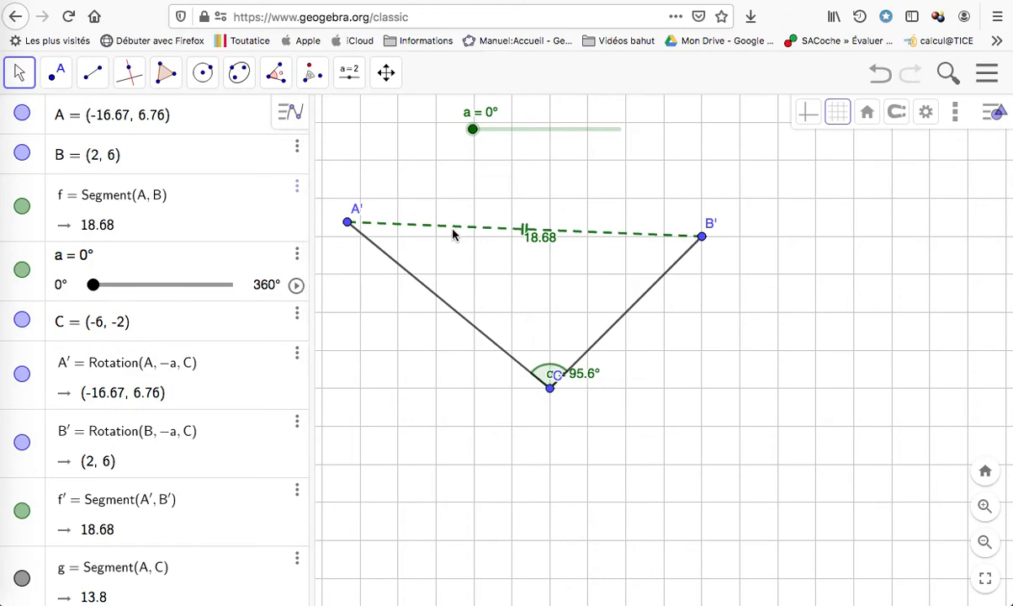
pyautogui.moveTo(452, 231); pyautogui.dragTo(526, 237)
pyautogui.click(688, 382)
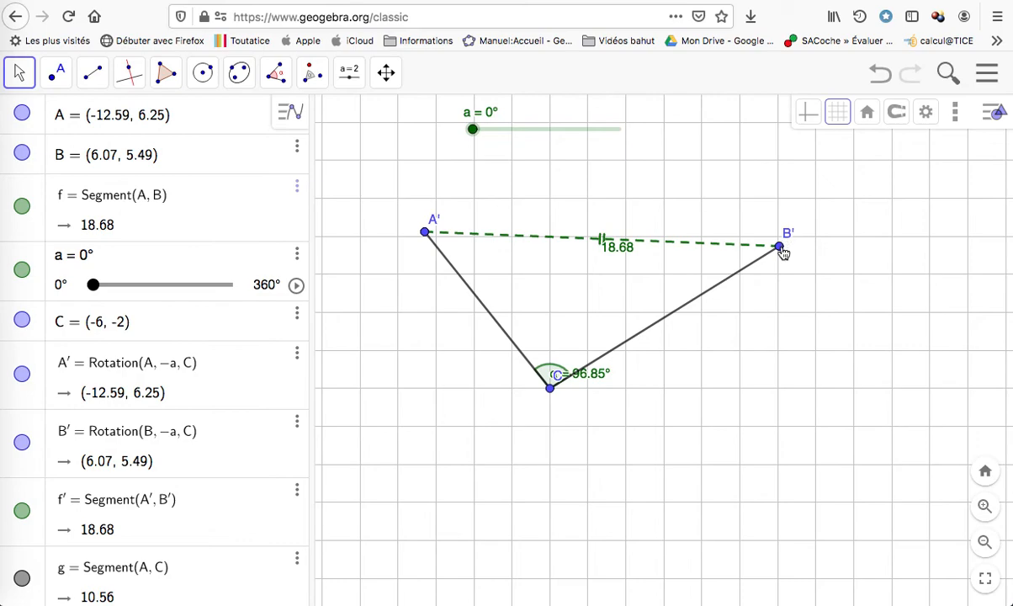
# Step: Hide point B and its overlapping image B' through their object display options, and undo the hiding of B'
pyautogui.rightClick(779, 248)
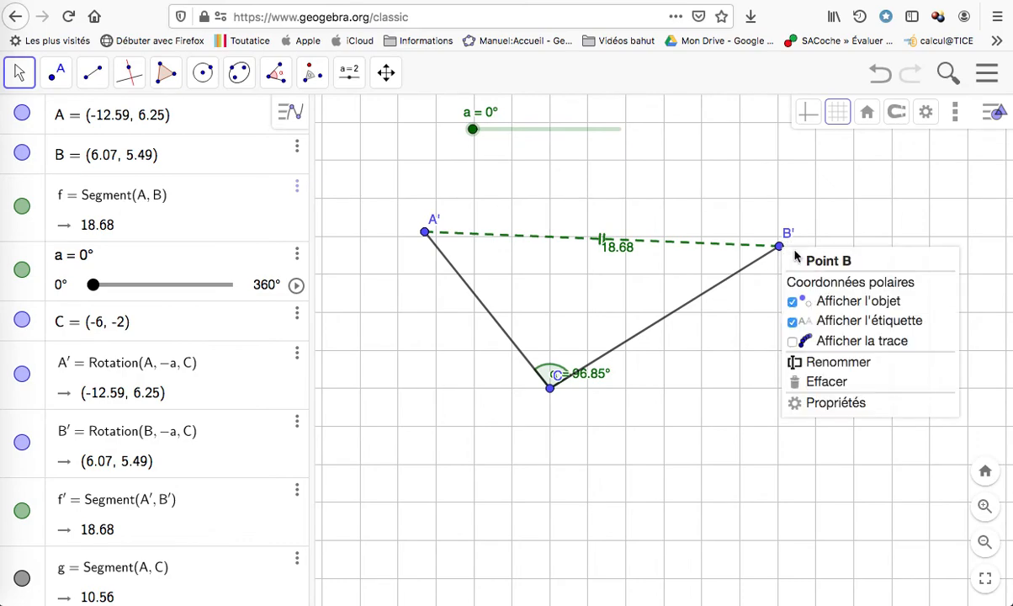
pyautogui.click(850, 308)
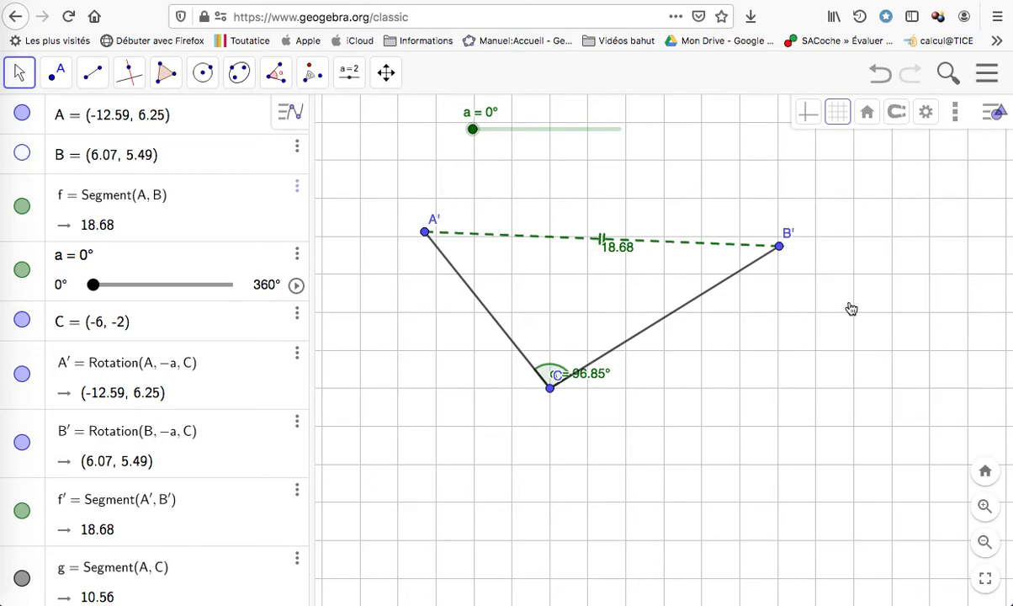
pyautogui.click(779, 246)
pyautogui.rightClick(779, 246)
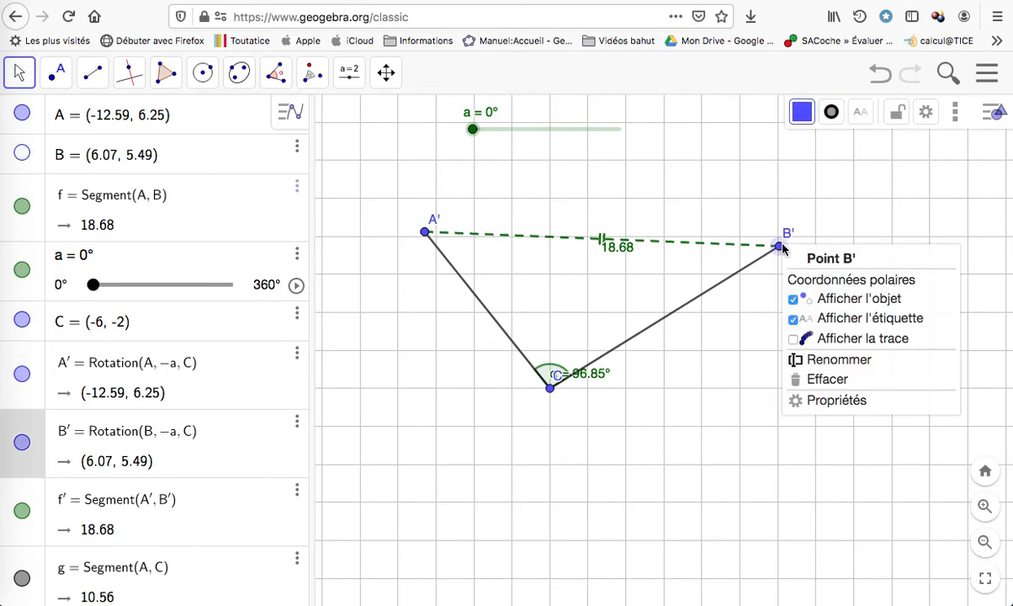
pyautogui.click(812, 298)
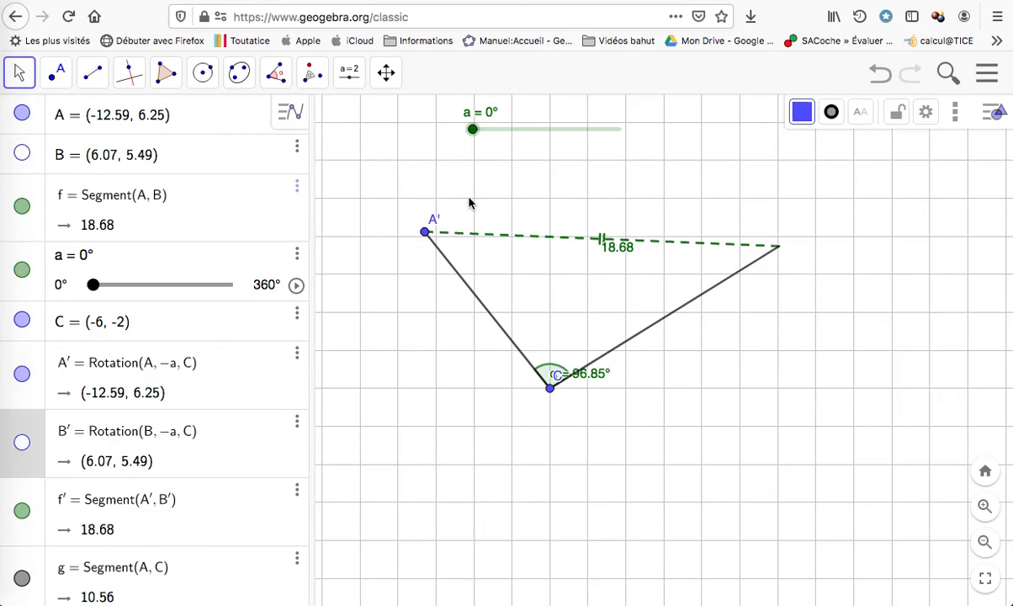
pyautogui.click(877, 75)
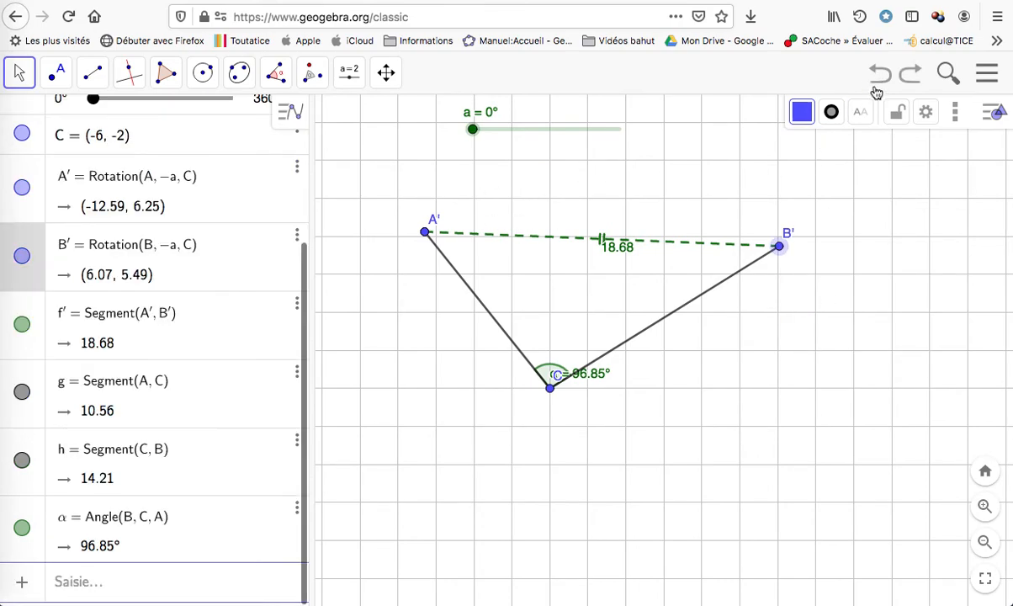
# Step: Find point B' in the algebra list and toggle its visibility off and on there
pyautogui.scroll(5, 117, 258)
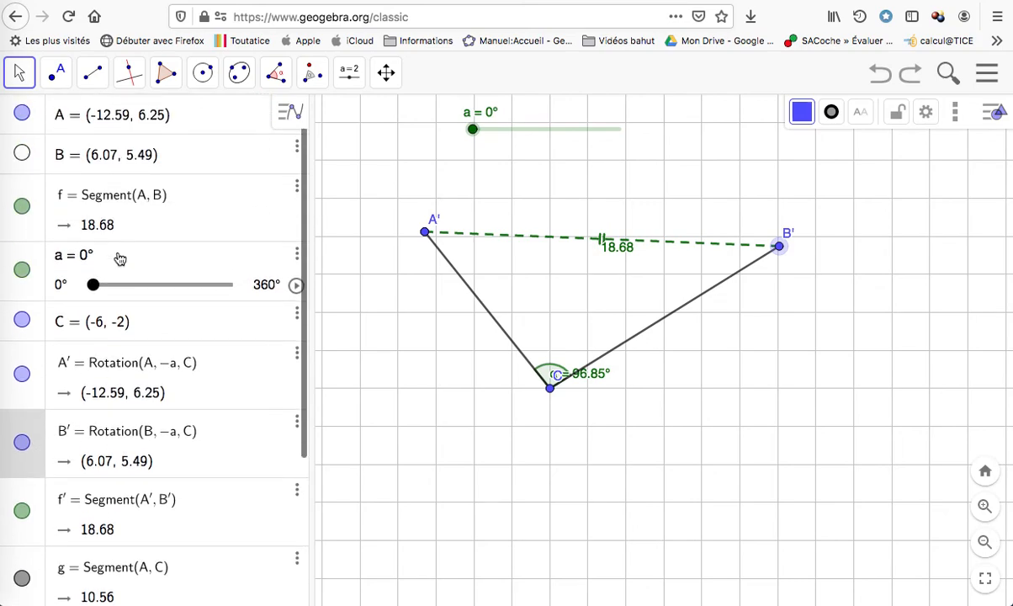
pyautogui.scroll(-5, 113, 299)
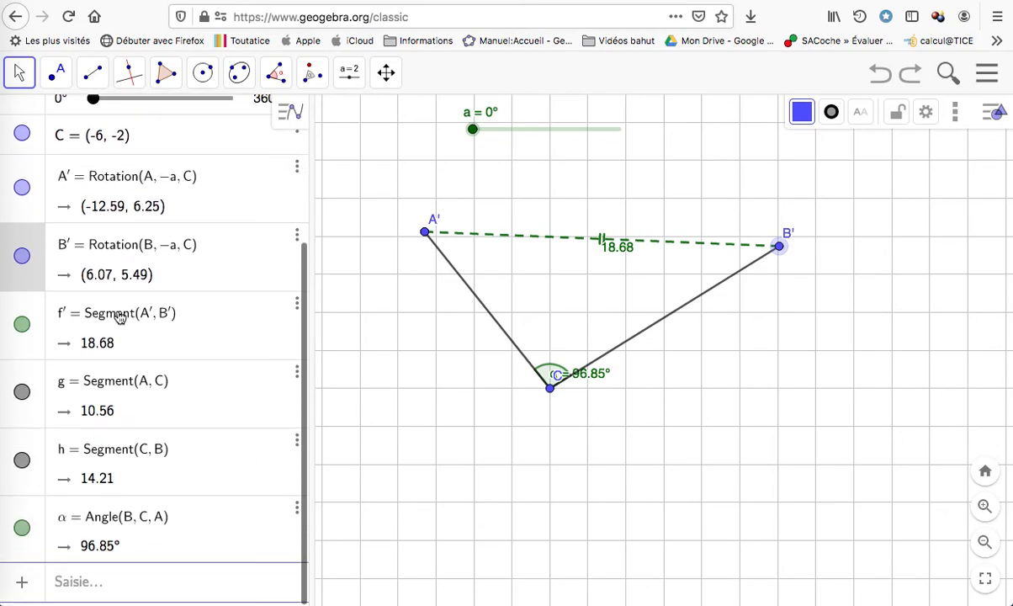
pyautogui.click(22, 257)
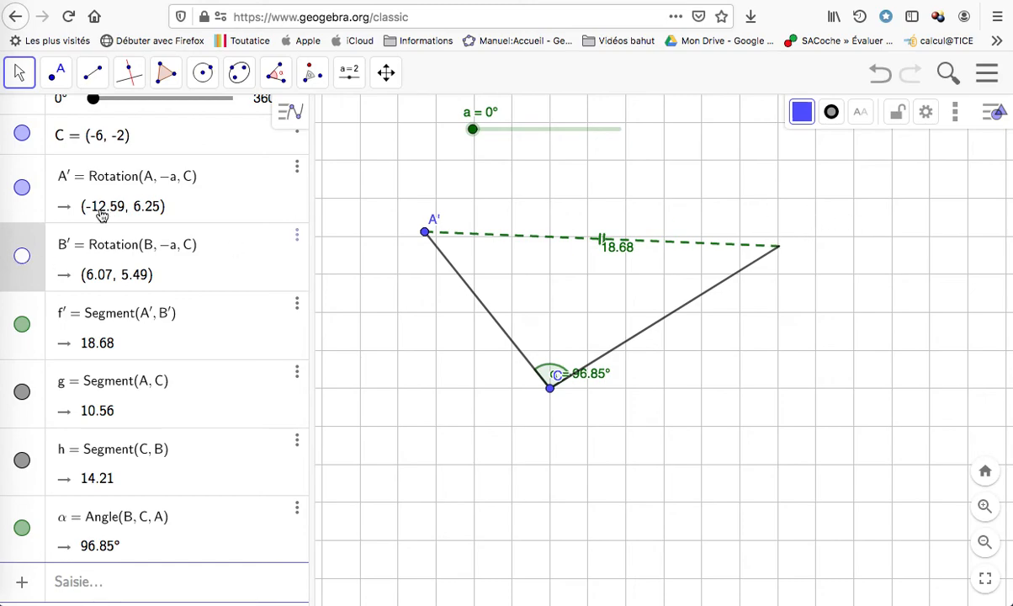
pyautogui.click(22, 257)
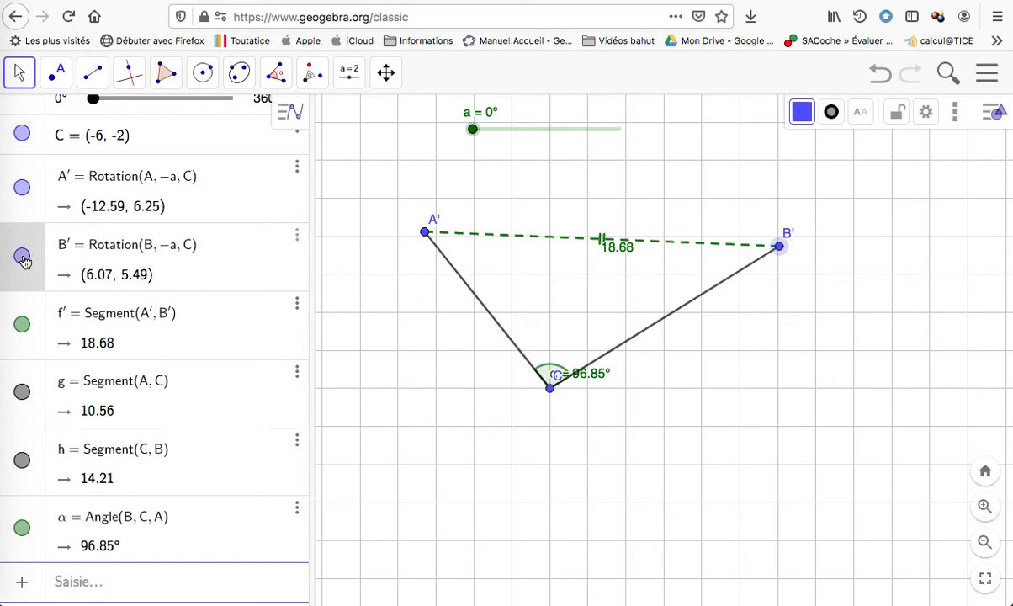
pyautogui.click(22, 257)
pyautogui.click(21, 257)
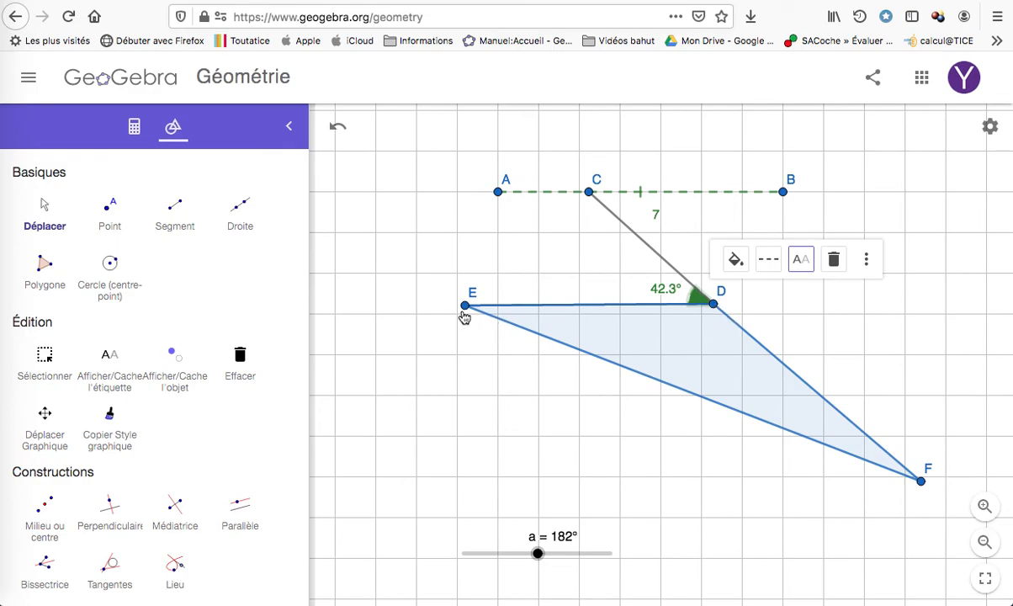
# Step: Open the properties of point E in GeoGebra Géométrie and toggle its Afficher l'objet setting off and on
pyautogui.rightClick(464, 306)
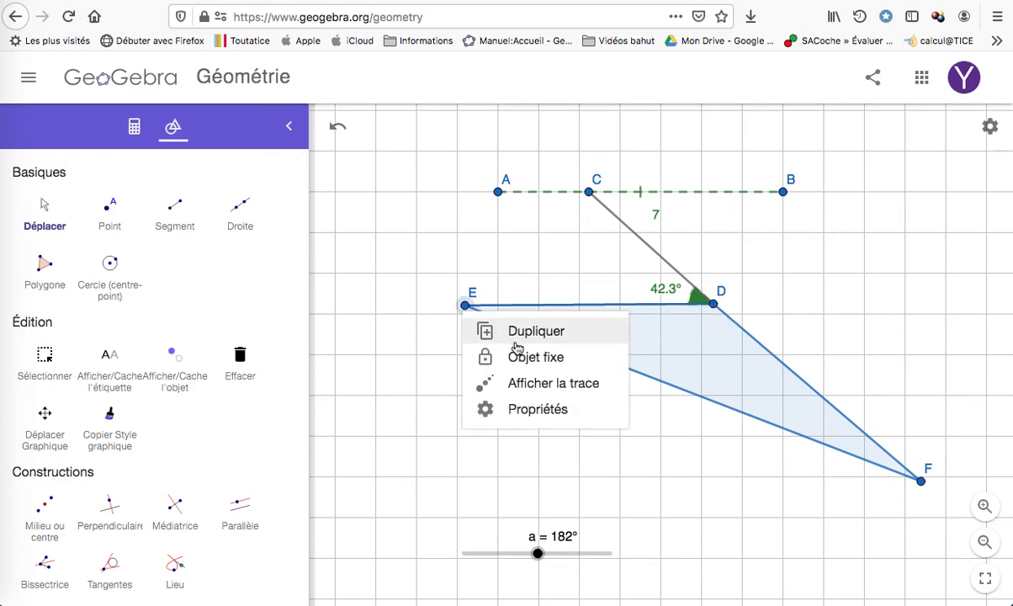
pyautogui.click(533, 410)
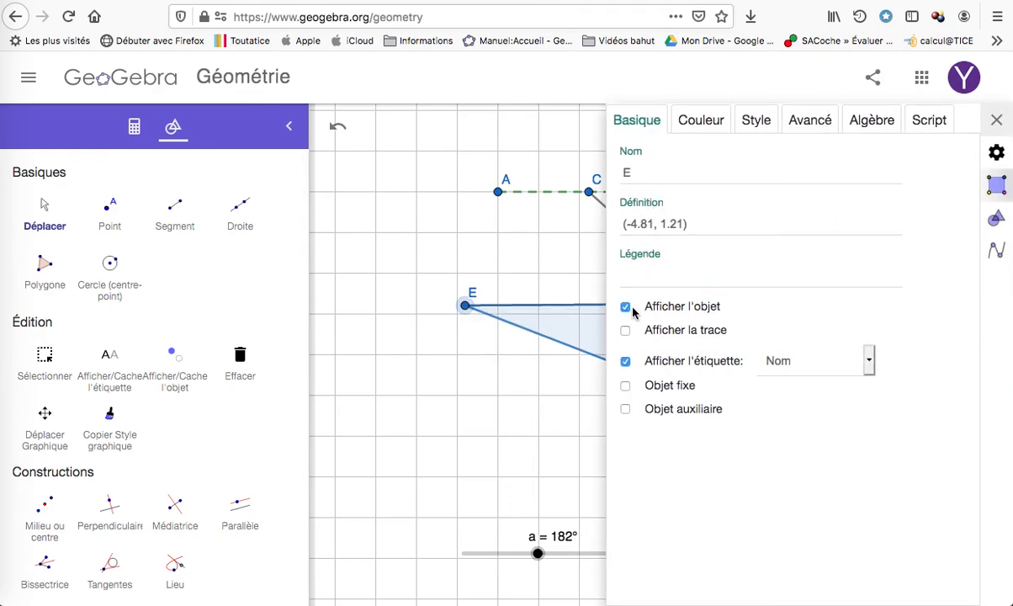
pyautogui.click(625, 308)
pyautogui.click(626, 309)
pyautogui.click(627, 309)
pyautogui.click(625, 308)
# Step: Rename point E as F and then as K, and close its properties
pyautogui.click(638, 176)
pyautogui.moveTo(638, 176); pyautogui.dragTo(599, 171)
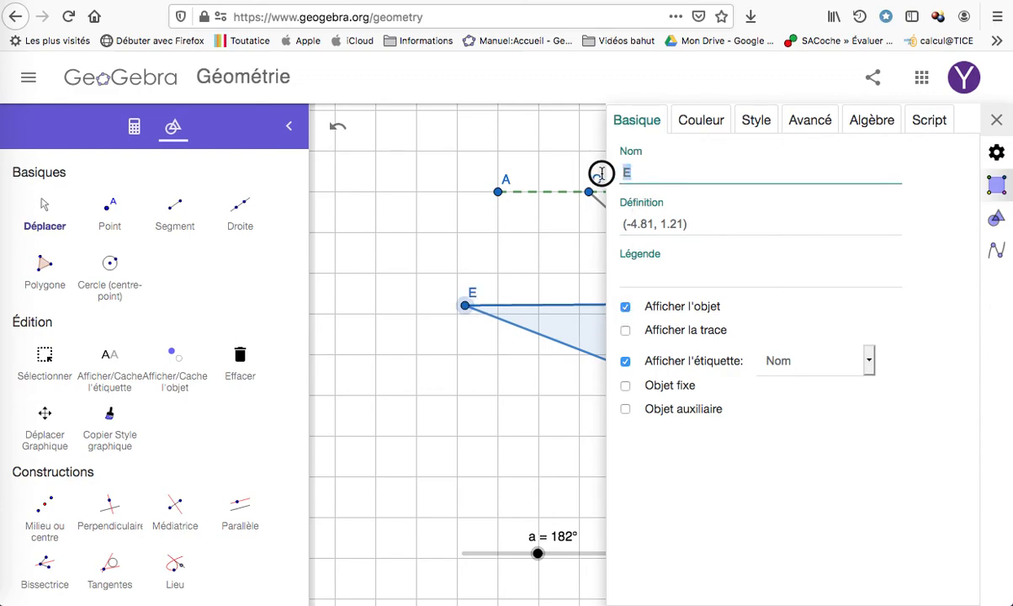
pyautogui.write('F')
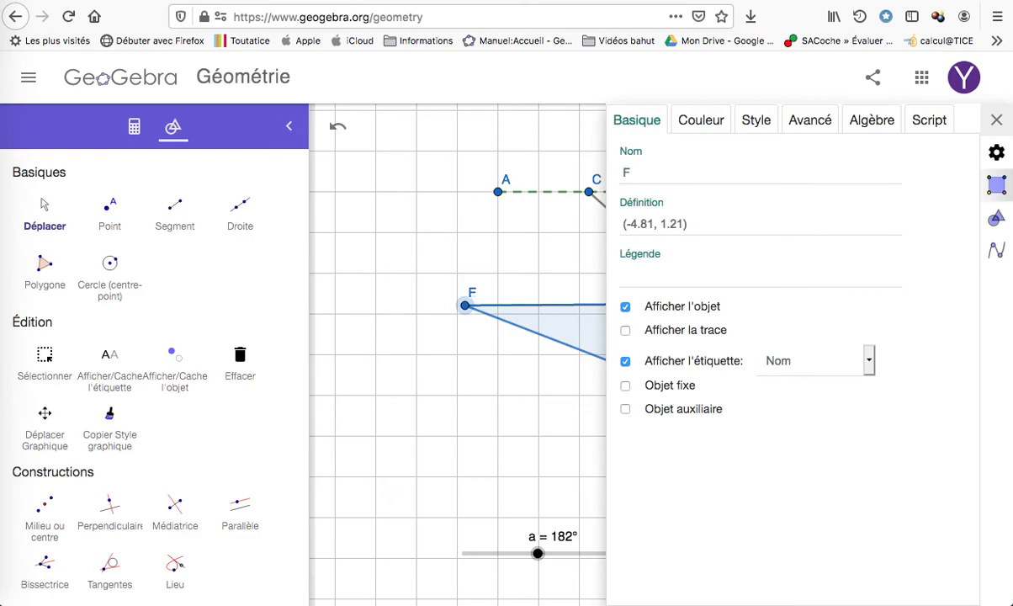
pyautogui.moveTo(633, 171); pyautogui.dragTo(588, 169)
pyautogui.write('K')
pyautogui.click(997, 121)
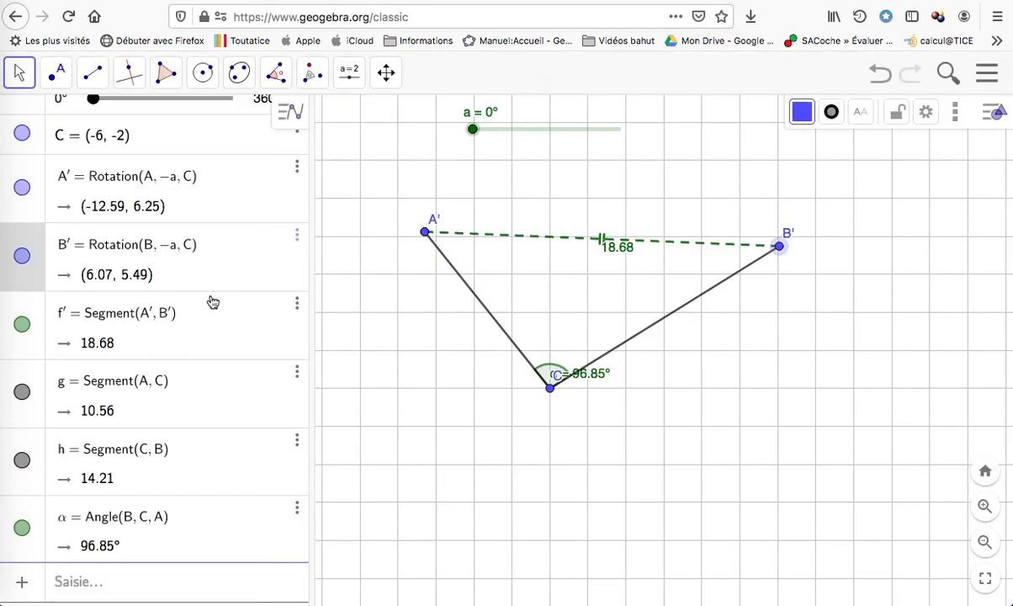
# Step: Switch to GeoGebra Classique and hide and show point B' repeatedly from its algebra entry
pyautogui.click(22, 257)
pyautogui.click(22, 258)
pyautogui.click(22, 258)
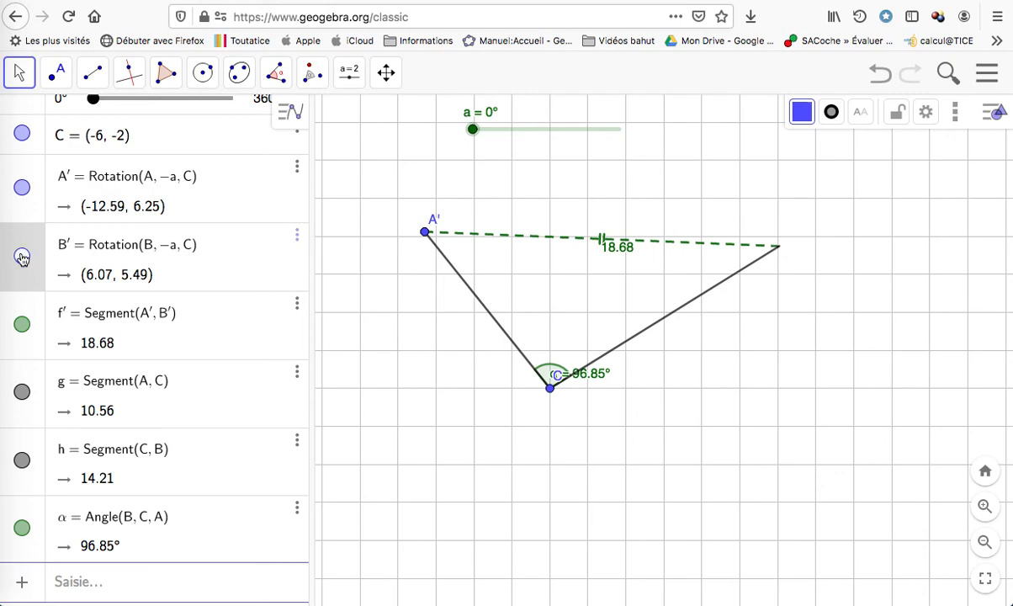
pyautogui.click(23, 258)
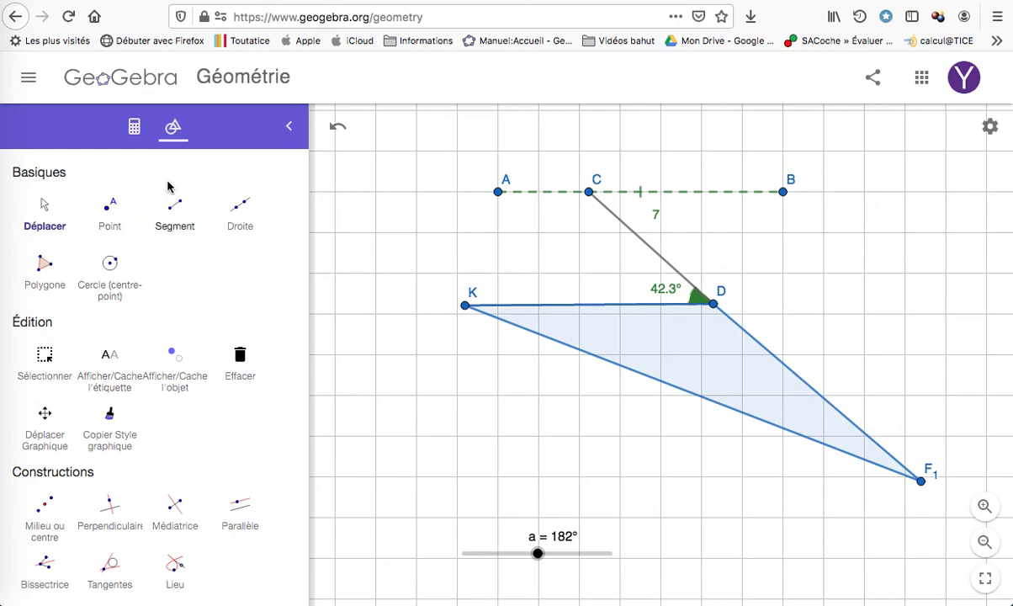
# Step: Display the algebra list in GeoGebra Géométrie and repeatedly hide and show point K from its entry
pyautogui.click(135, 128)
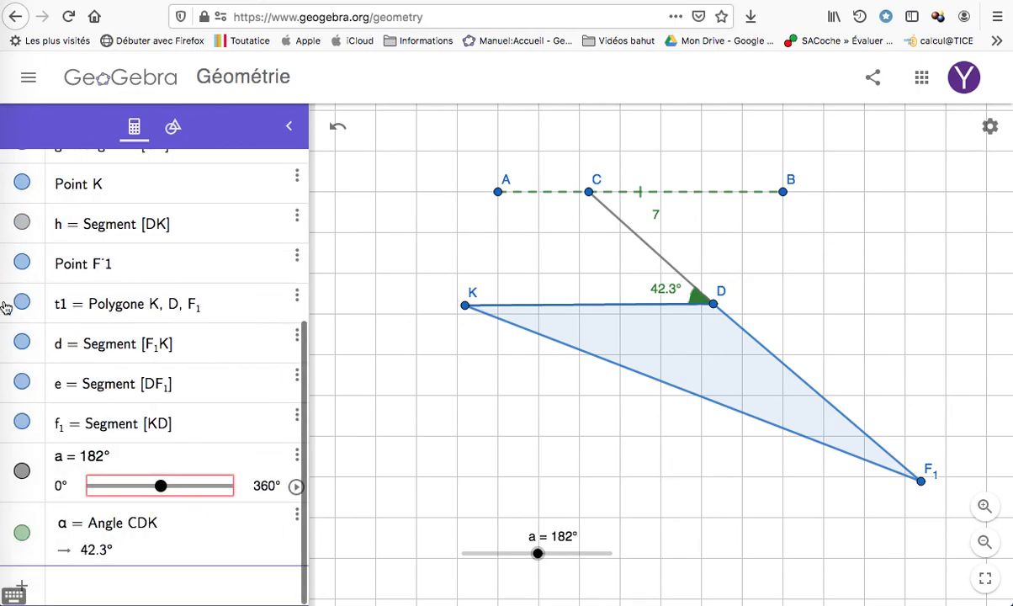
pyautogui.scroll(2, 38, 220)
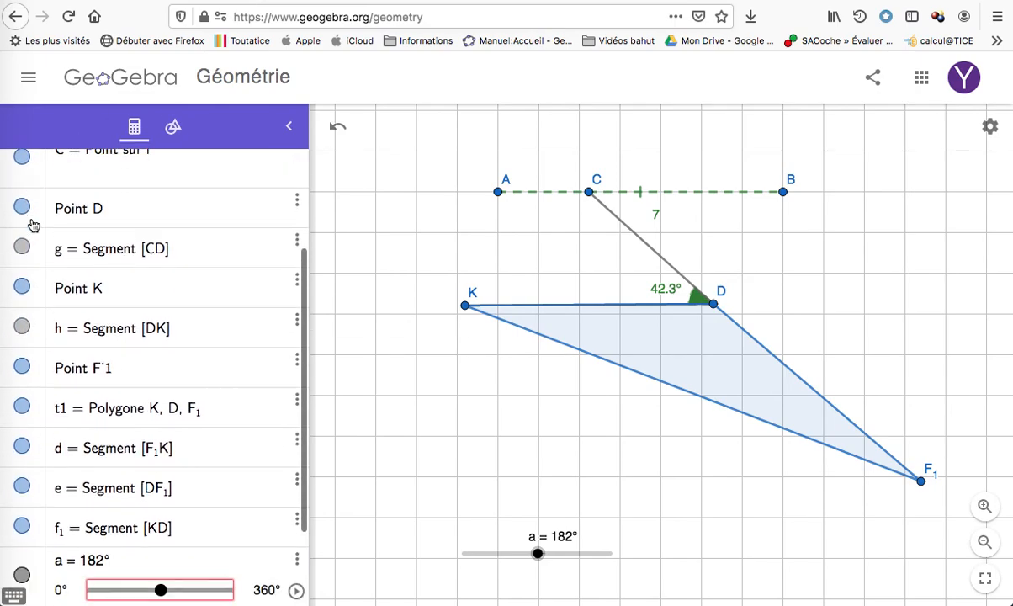
pyautogui.click(22, 263)
pyautogui.click(21, 264)
pyautogui.click(22, 263)
pyautogui.click(22, 263)
pyautogui.click(22, 263)
pyautogui.click(21, 264)
pyautogui.click(22, 263)
pyautogui.click(22, 263)
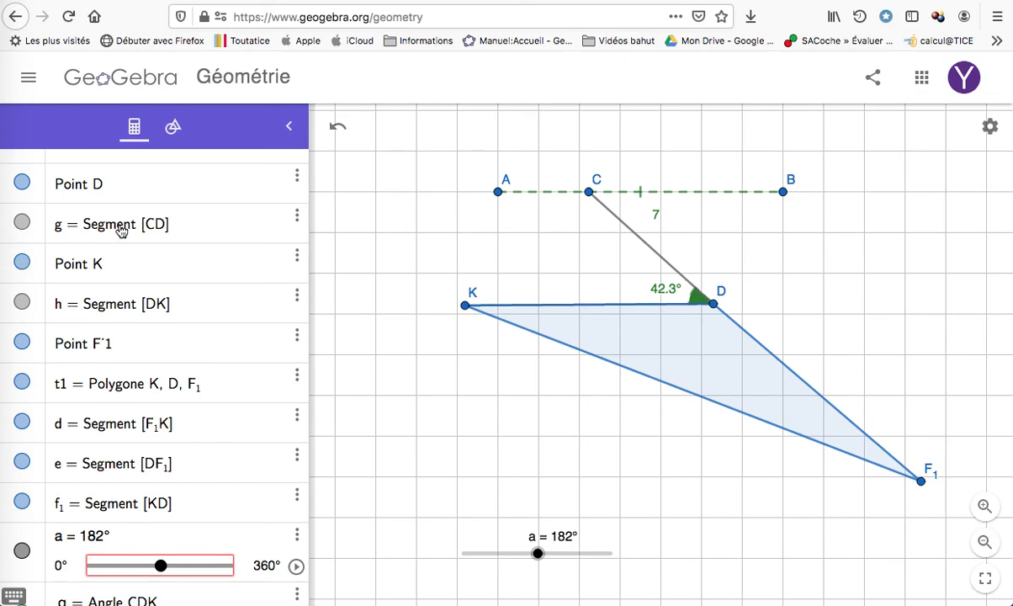
# Step: Collapse and restore the sidebar, and alternate its content between the construction tools and the algebra list
pyautogui.click(289, 128)
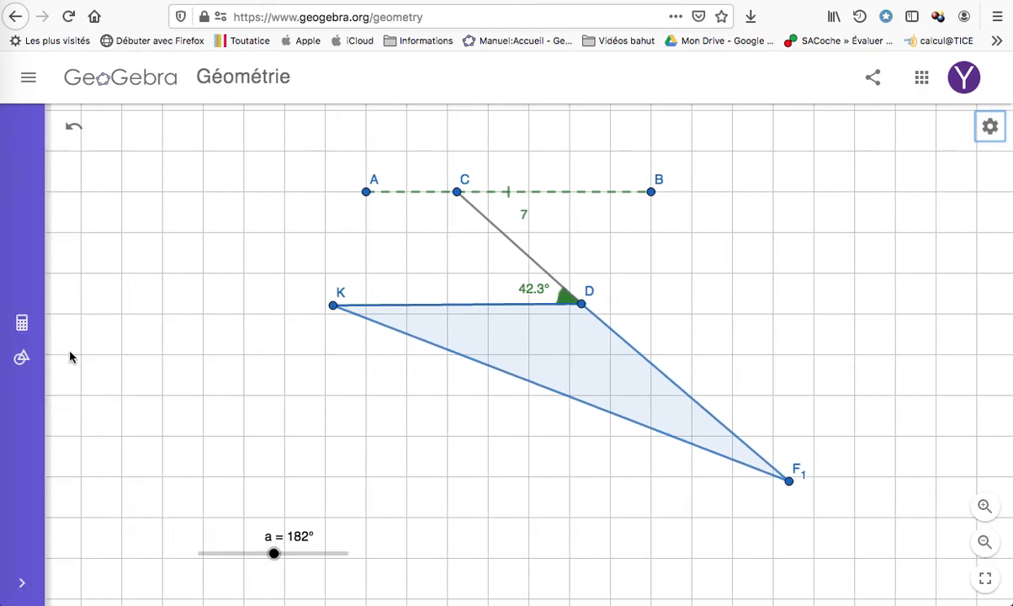
pyautogui.click(22, 582)
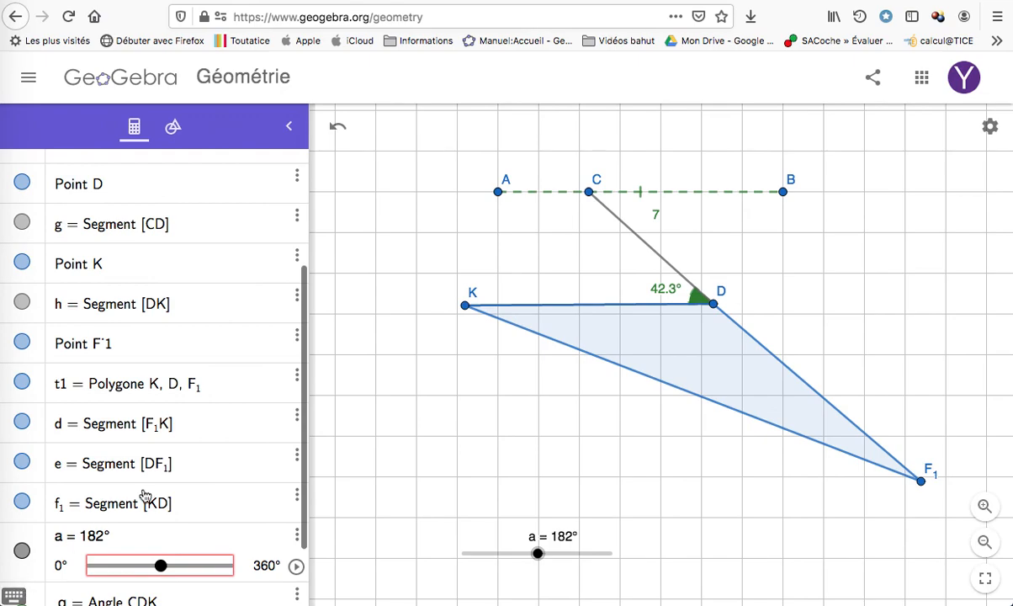
pyautogui.click(177, 144)
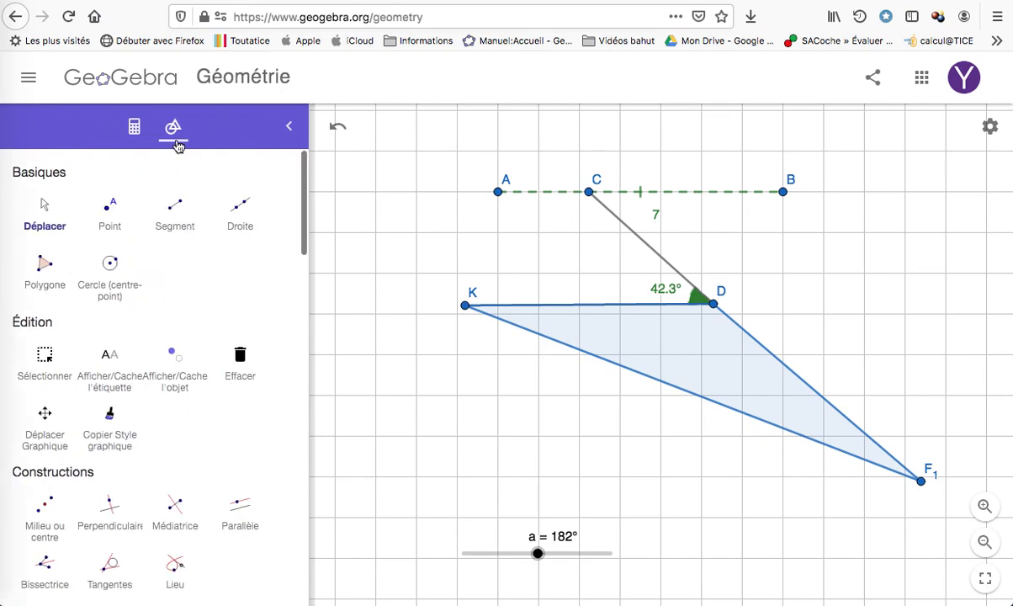
pyautogui.click(134, 137)
pyautogui.click(172, 130)
# Step: Look through the algebra list down to angle CDK, and show and hide the virtual keyboard
pyautogui.click(133, 128)
pyautogui.scroll(3, 143, 459)
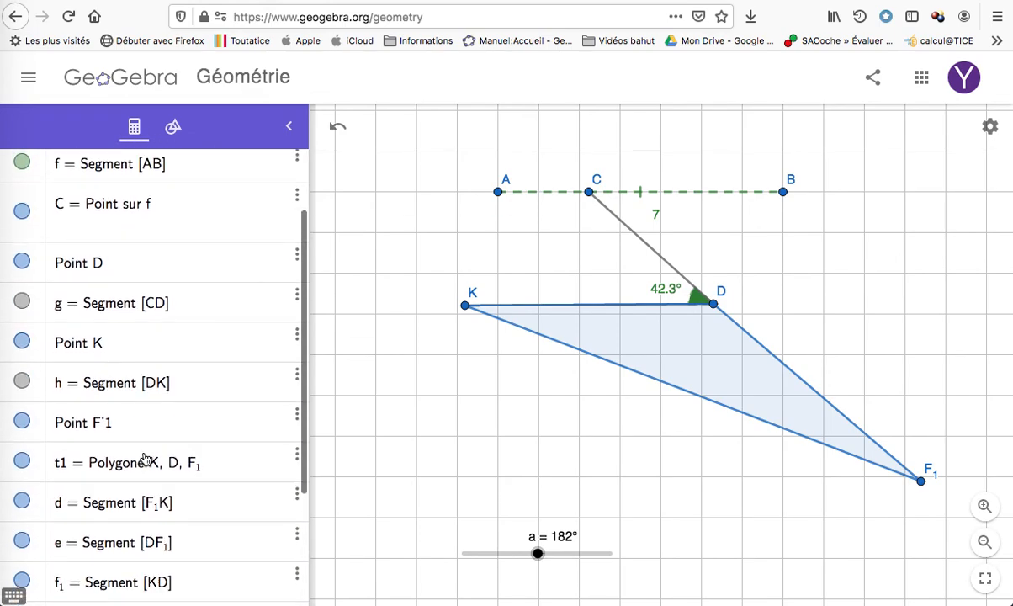
pyautogui.scroll(-4, 146, 458)
pyautogui.scroll(5, 145, 458)
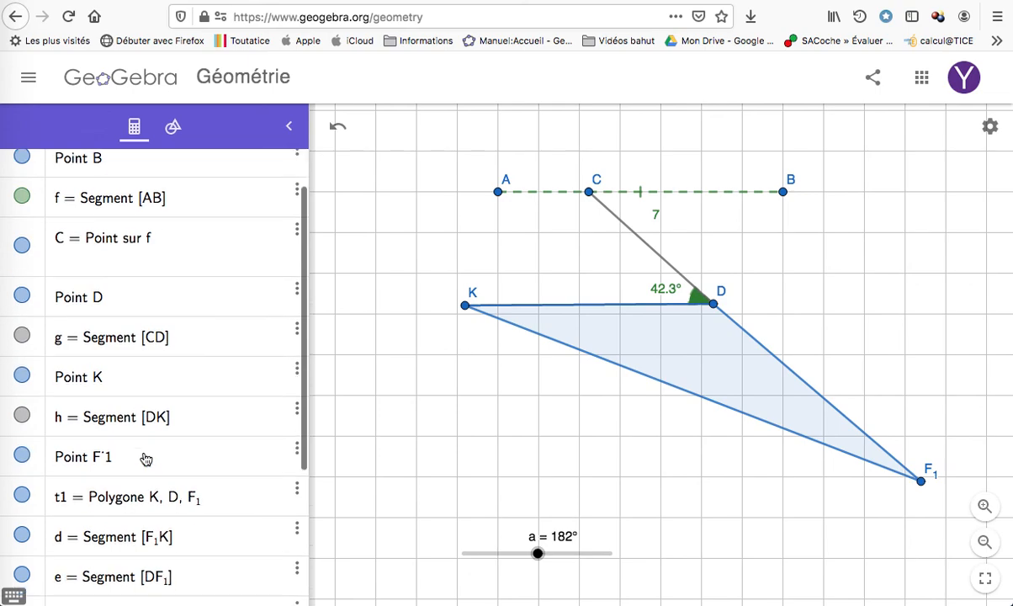
pyautogui.scroll(-5, 146, 459)
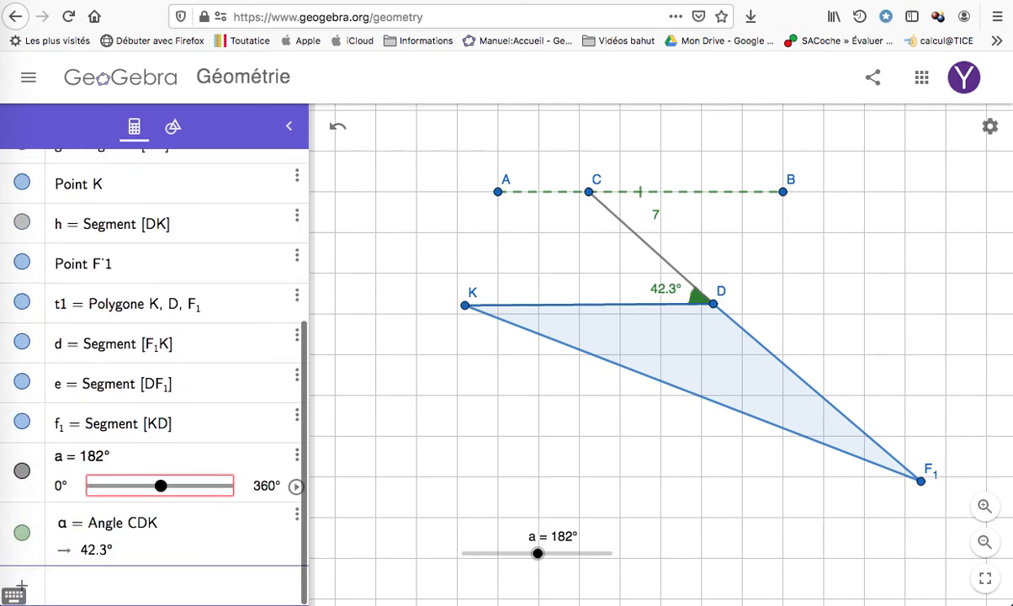
pyautogui.click(14, 596)
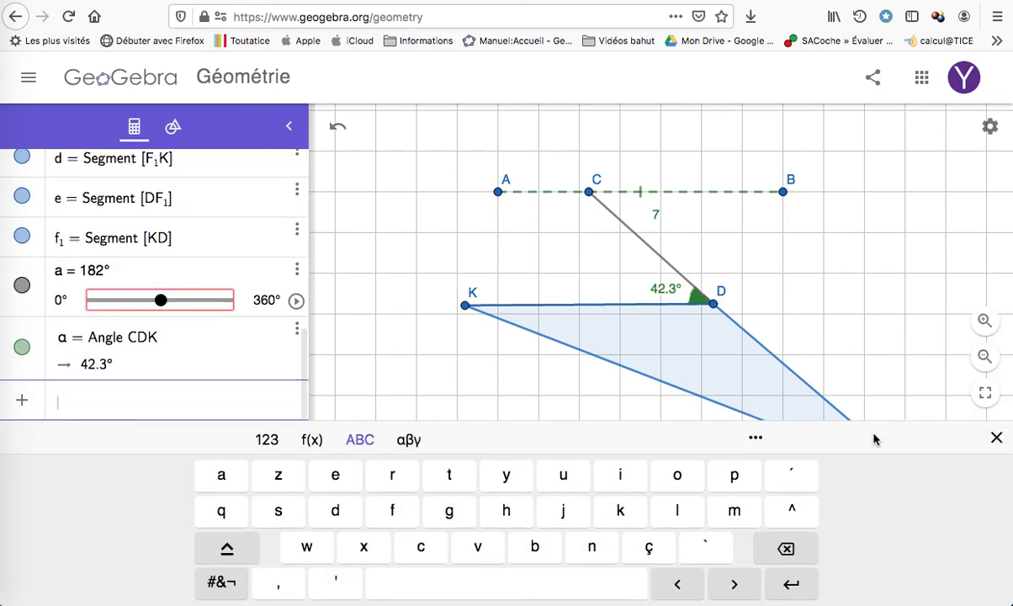
pyautogui.click(996, 440)
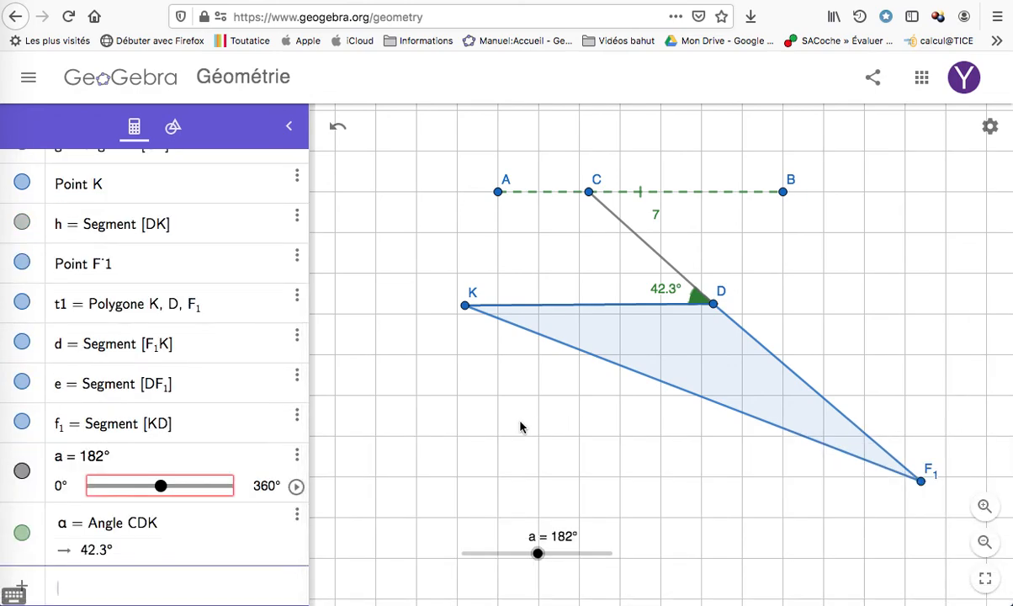